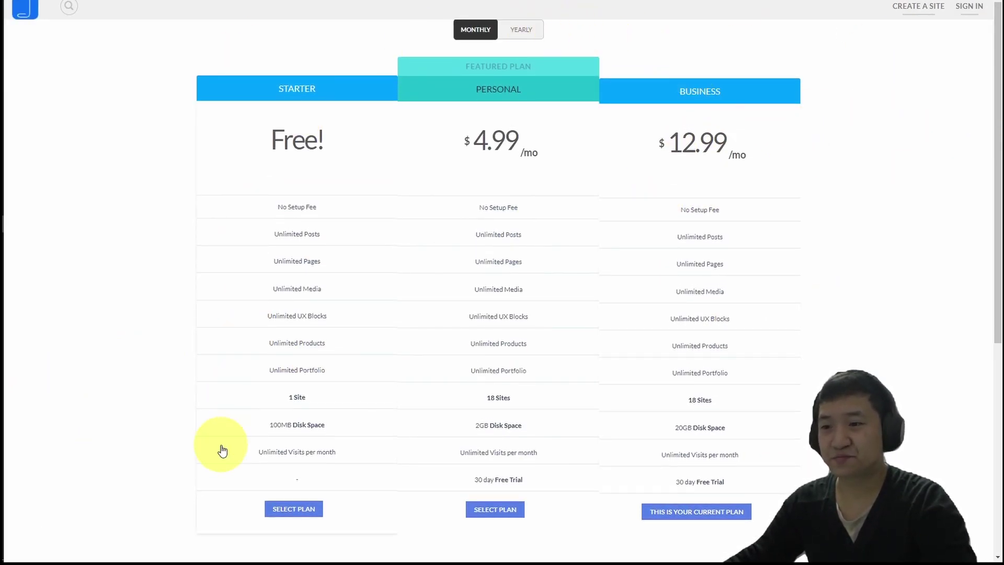
# Choose the free Starter plan and the Minimalist template for the new site.
pyautogui.click(302, 510)
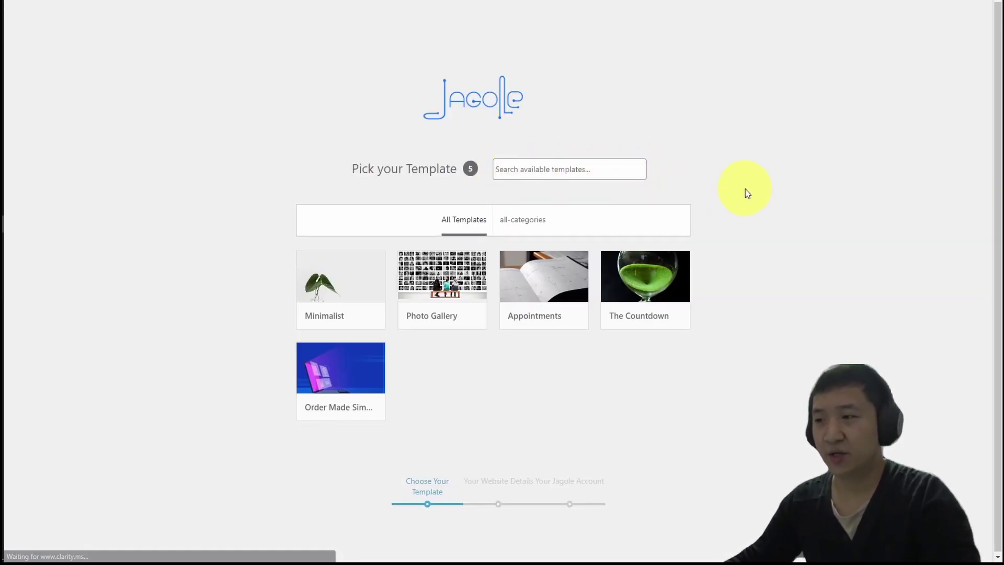
pyautogui.moveTo(381, 298)
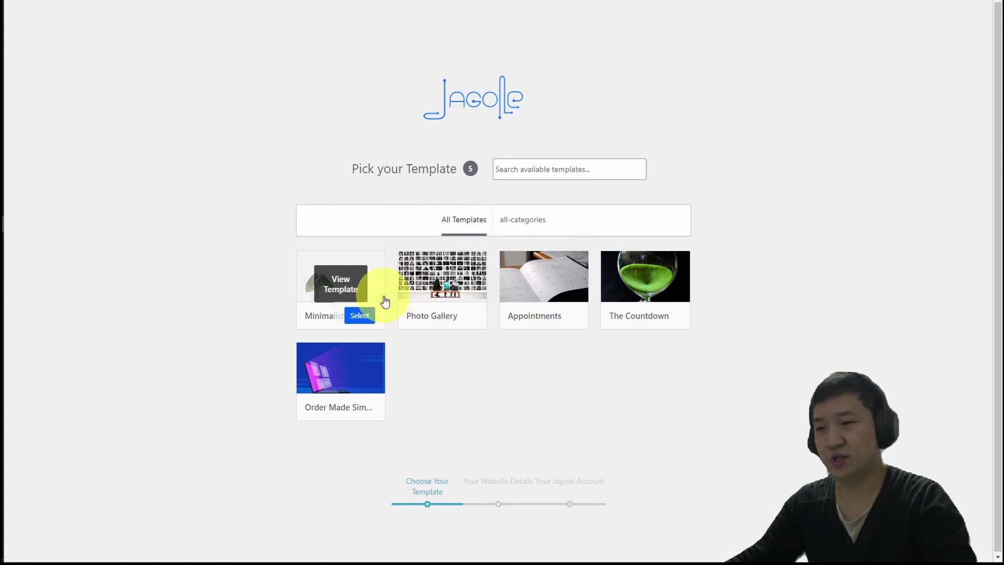
pyautogui.click(355, 321)
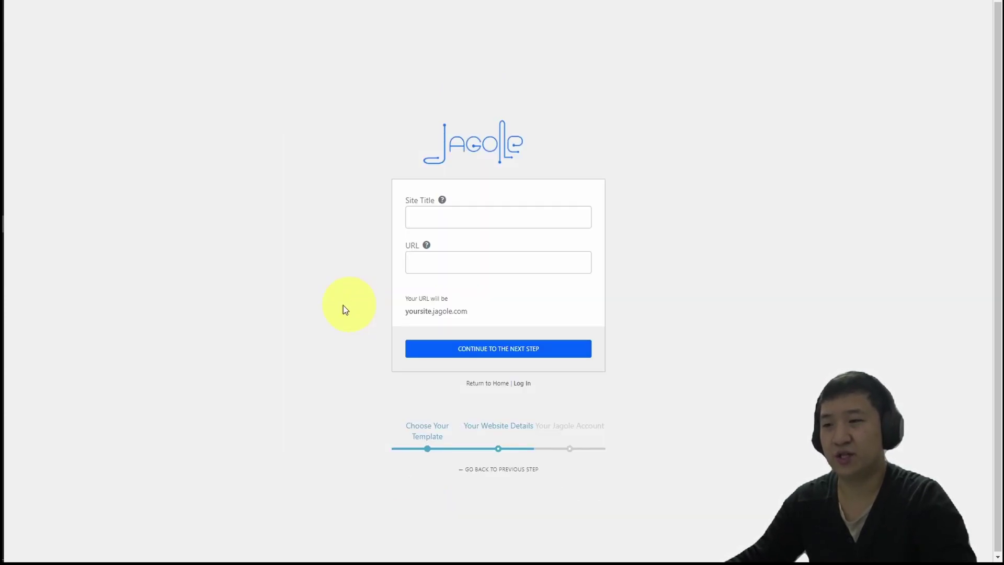
# Enter 'Covid19 Pandemic Vaccination Appointment Form' as the site title, copied from the notes.
pyautogui.click(495, 215)
pyautogui.hotkey('alt', 'Tab')
pyautogui.click(559, 60)
pyautogui.click(579, 59)
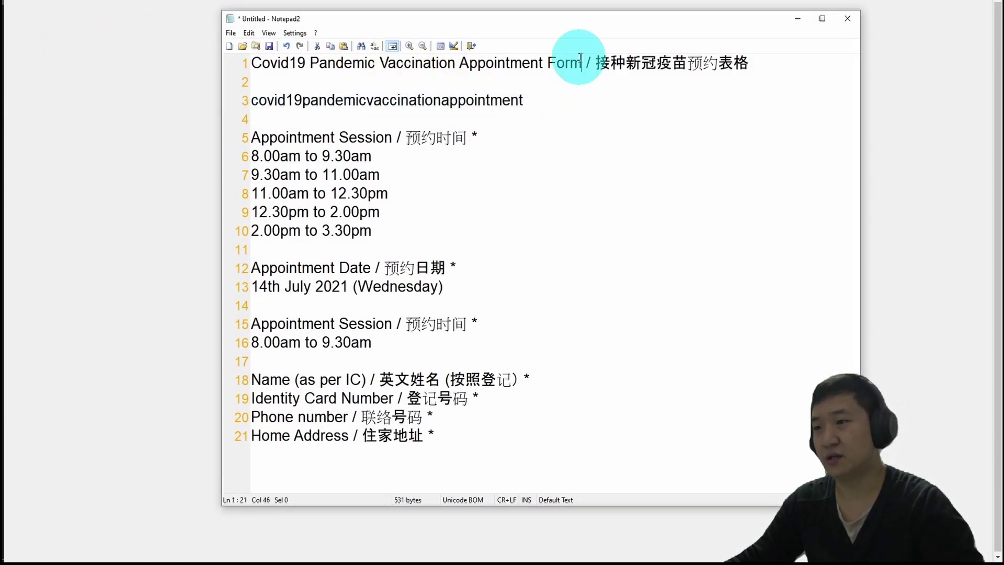
pyautogui.moveTo(580, 59); pyautogui.dragTo(219, 63)
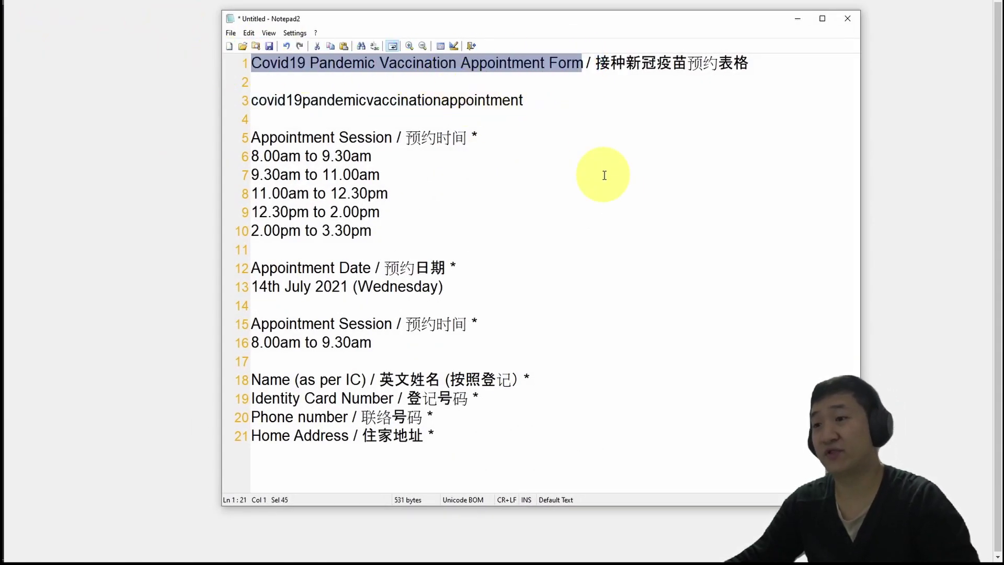
pyautogui.hotkey('ctrl', 'c')
pyautogui.hotkey('alt', 'Tab')
pyautogui.hotkey('ctrl', 'v')
# Set the site URL to covid19pandemicvaccinationappointment and continue to the account step.
pyautogui.click(523, 261)
pyautogui.hotkey('alt', 'Tab')
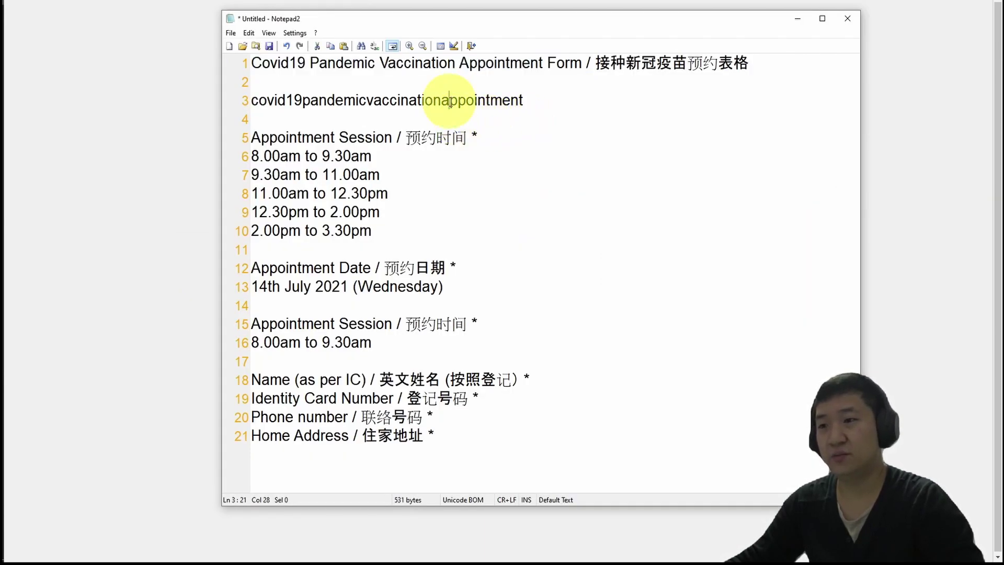
pyautogui.moveTo(525, 100); pyautogui.dragTo(217, 99)
pyautogui.hotkey('ctrl', 'c')
pyautogui.hotkey('alt', 'Tab')
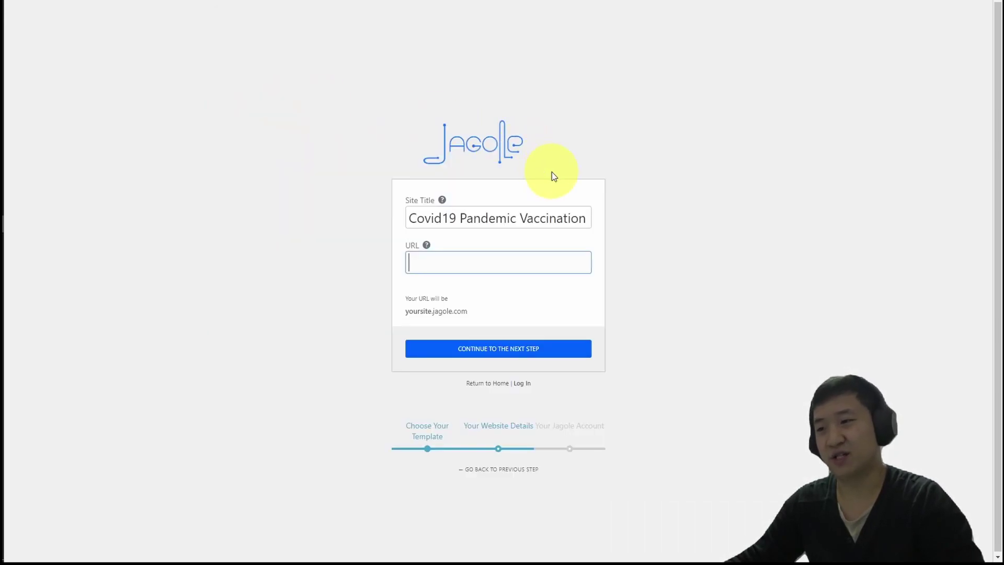
pyautogui.hotkey('ctrl', 'v')
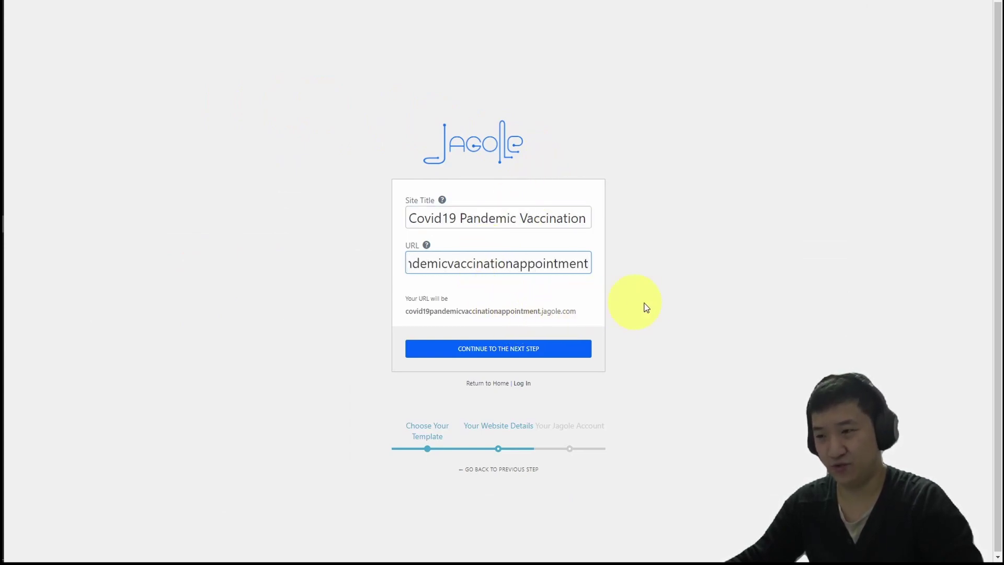
pyautogui.click(525, 350)
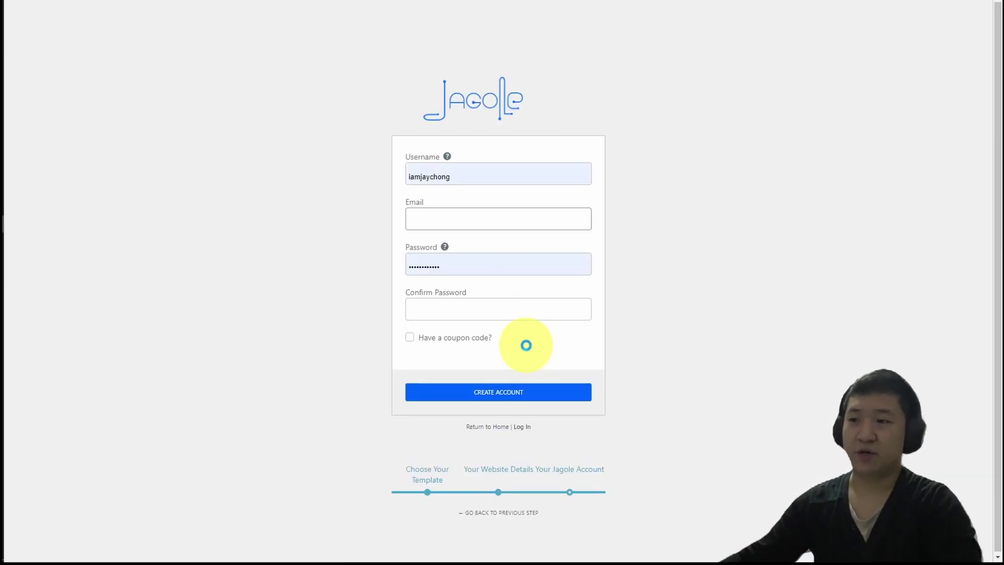
# Replace the pre-filled username with the new account's username.
pyautogui.moveTo(511, 178); pyautogui.dragTo(408, 159)
pyautogui.press('BackSpace')
pyautogui.click(778, 161)
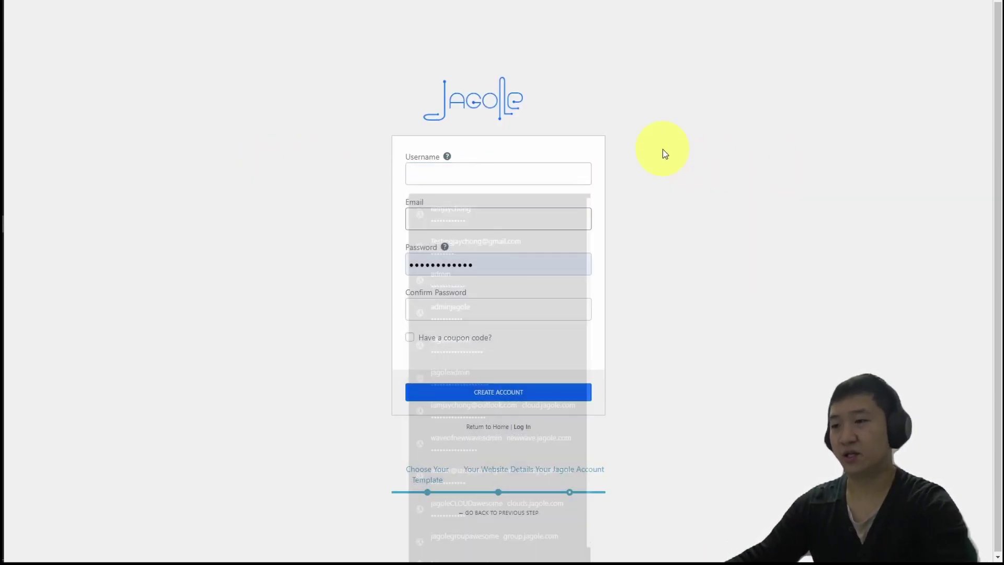
pyautogui.click(541, 169)
pyautogui.press('Escape')
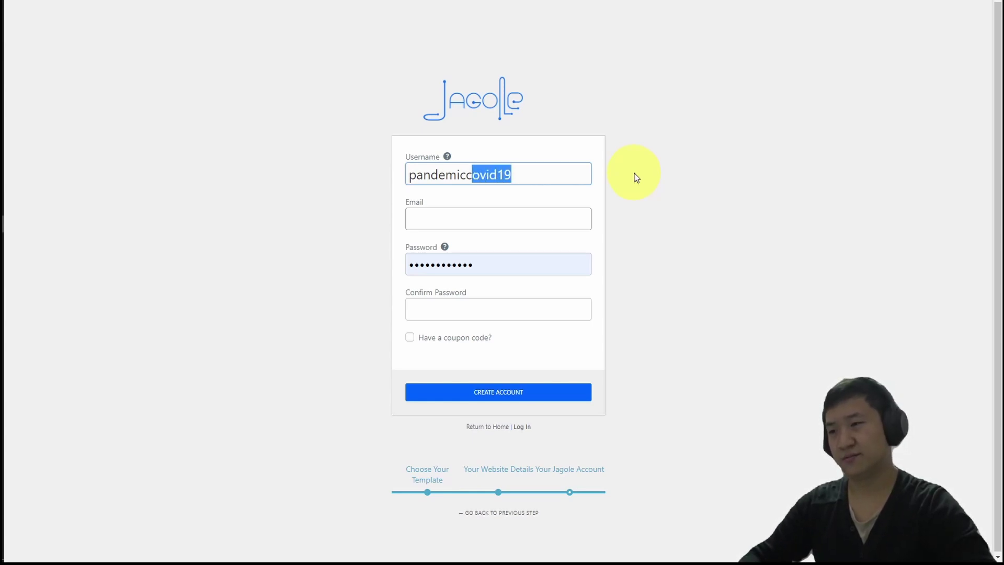
pyautogui.hotkey('ctrl', 'x')
pyautogui.press('Home')
pyautogui.hotkey('ctrl', 'v')
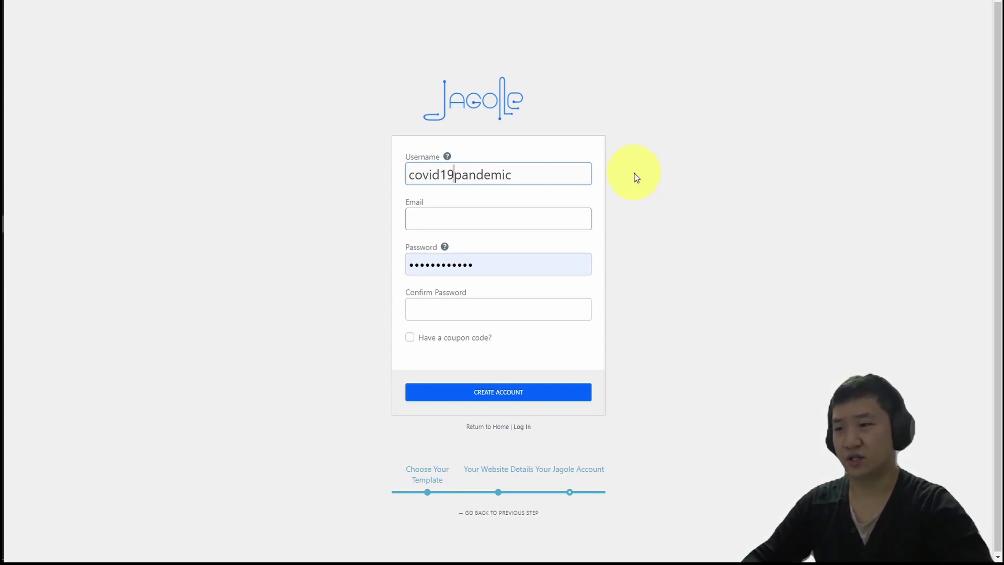
# Reuse the username as the email, paste the email into both password fields, and create the account.
pyautogui.hotkey('ctrl', 'a')
pyautogui.hotkey('ctrl', 'c')
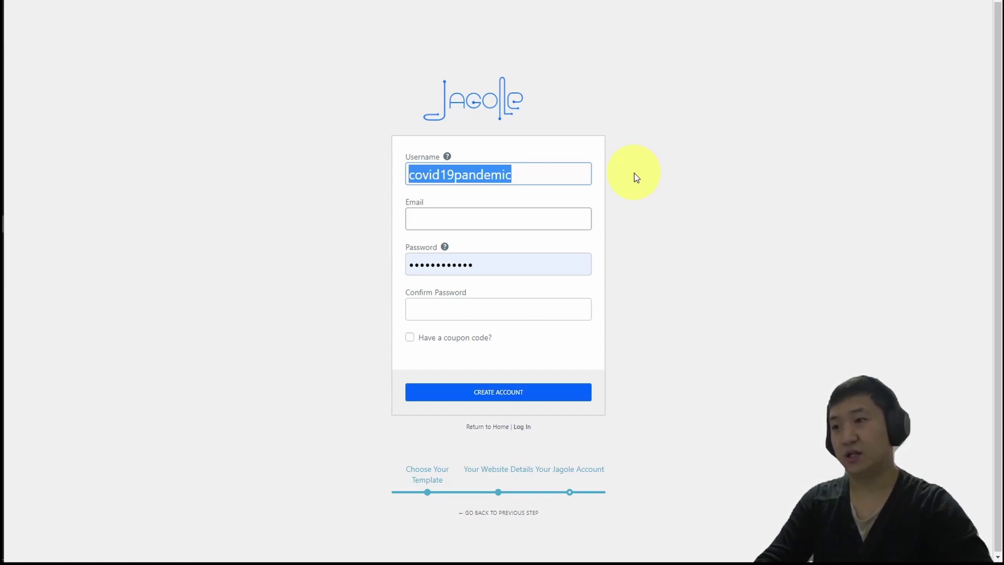
pyautogui.press('Tab')
pyautogui.hotkey('ctrl', 'v')
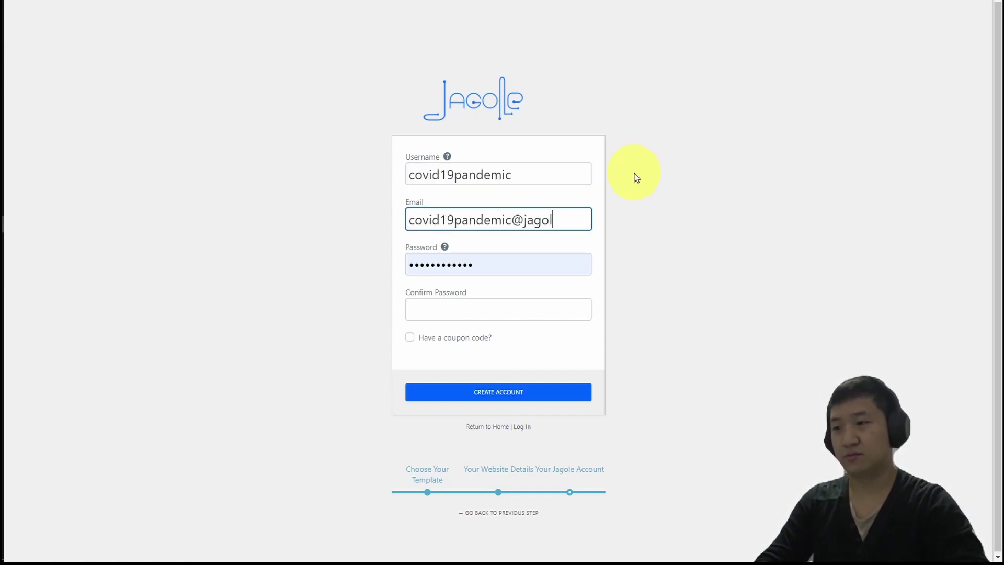
pyautogui.hotkey('ctrl', 'a')
pyautogui.hotkey('ctrl', 'c')
pyautogui.press('Tab')
pyautogui.hotkey('ctrl', 'v')
pyautogui.press('Tab')
pyautogui.hotkey('ctrl', 'v')
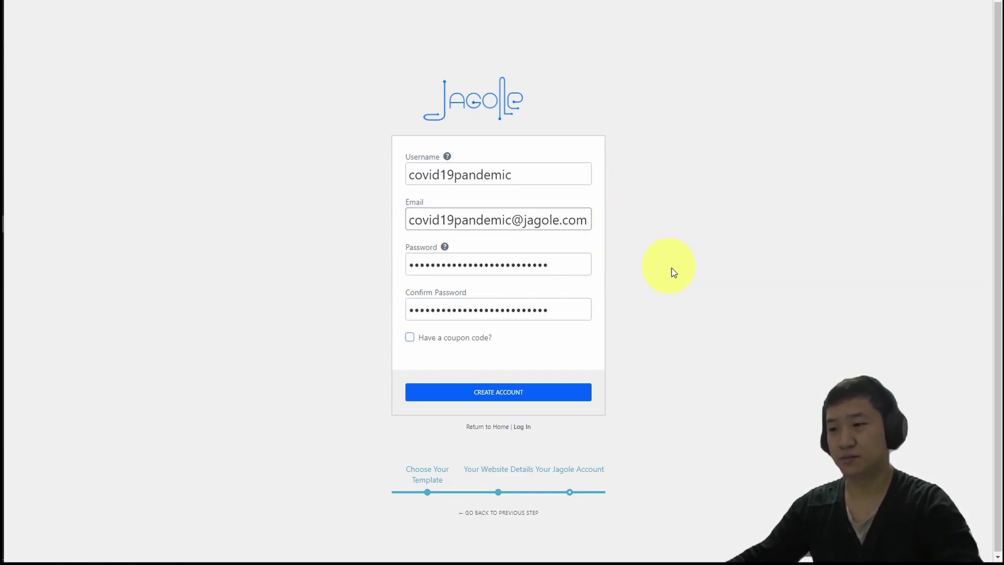
pyautogui.click(526, 396)
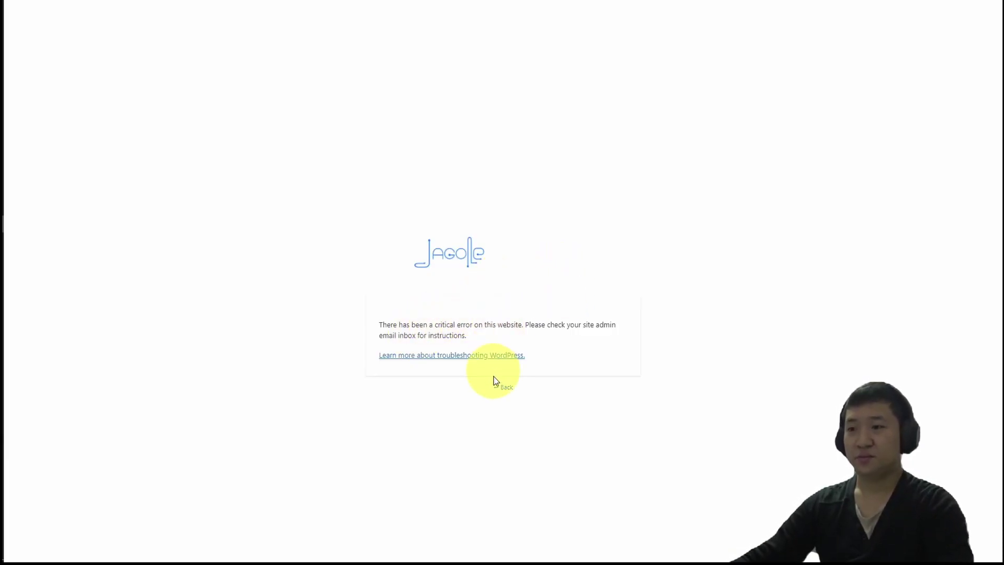
# Log in with the new account's saved email and the pasted password.
pyautogui.click(500, 388)
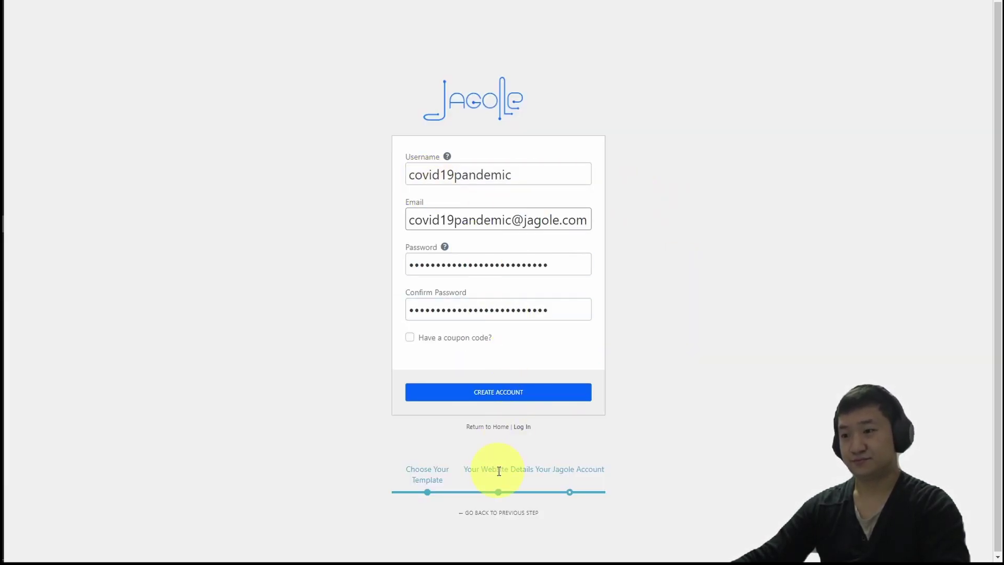
pyautogui.click(524, 428)
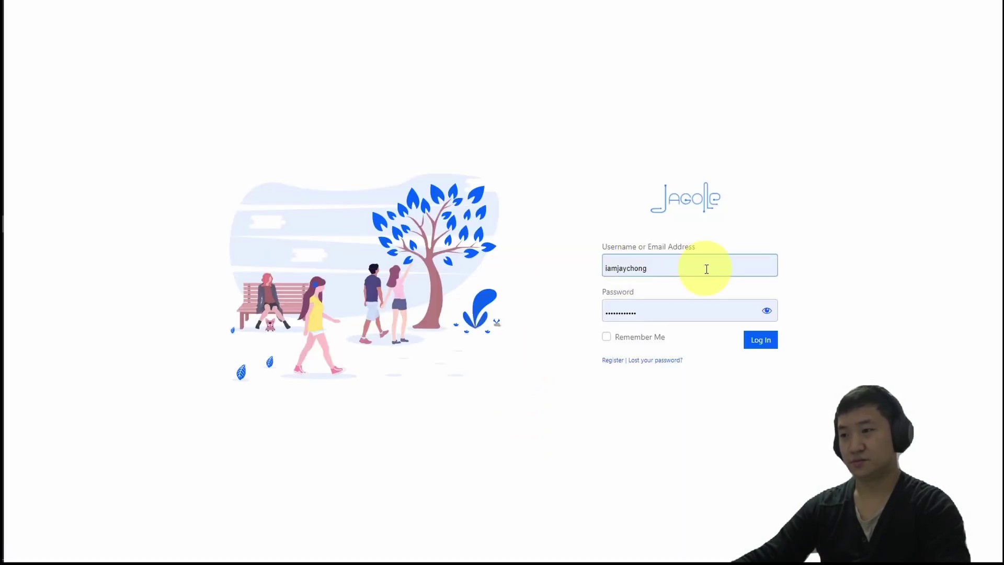
pyautogui.click(705, 269)
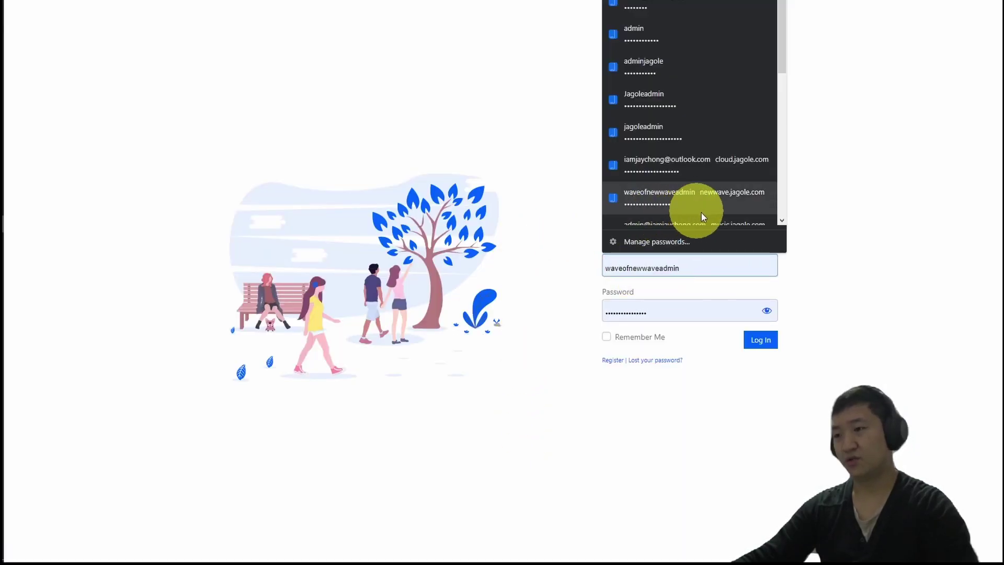
pyautogui.click(696, 214)
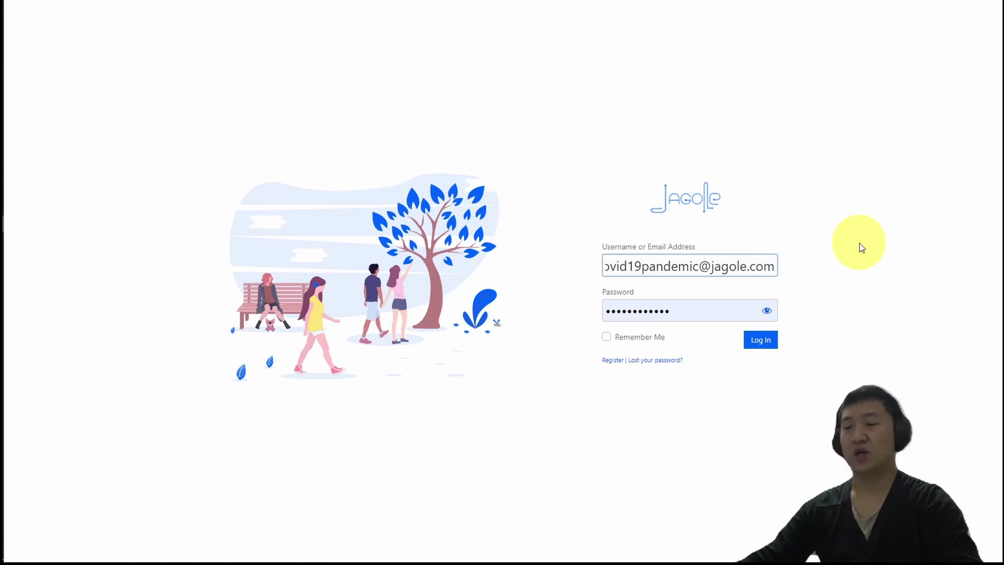
pyautogui.press('Tab')
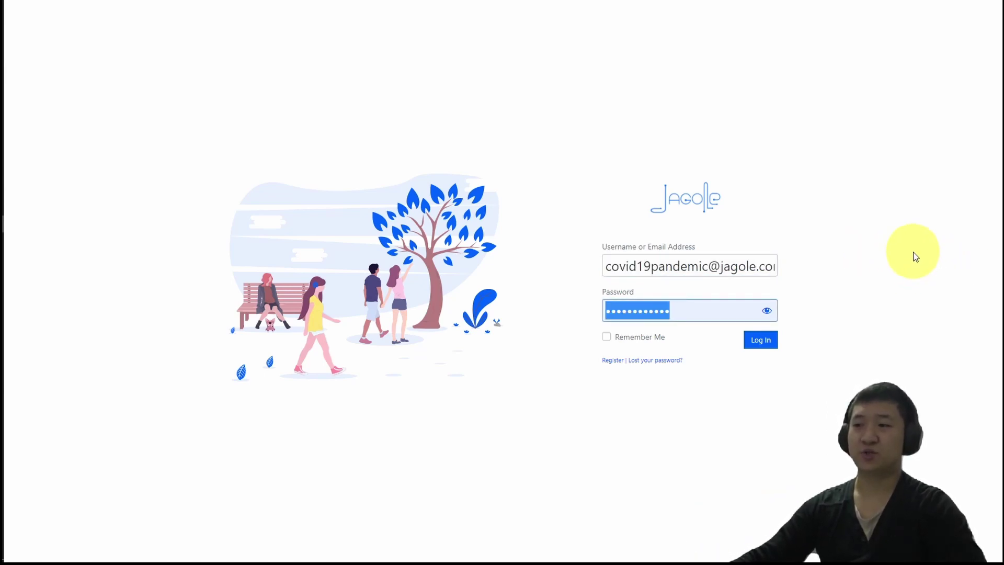
pyautogui.hotkey('ctrl', 'v')
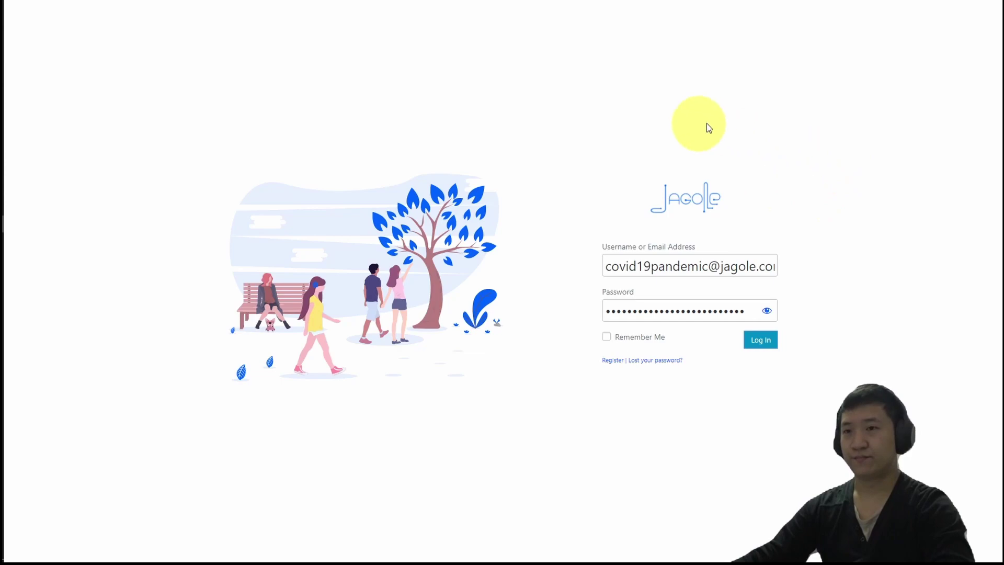
pyautogui.press('Return')
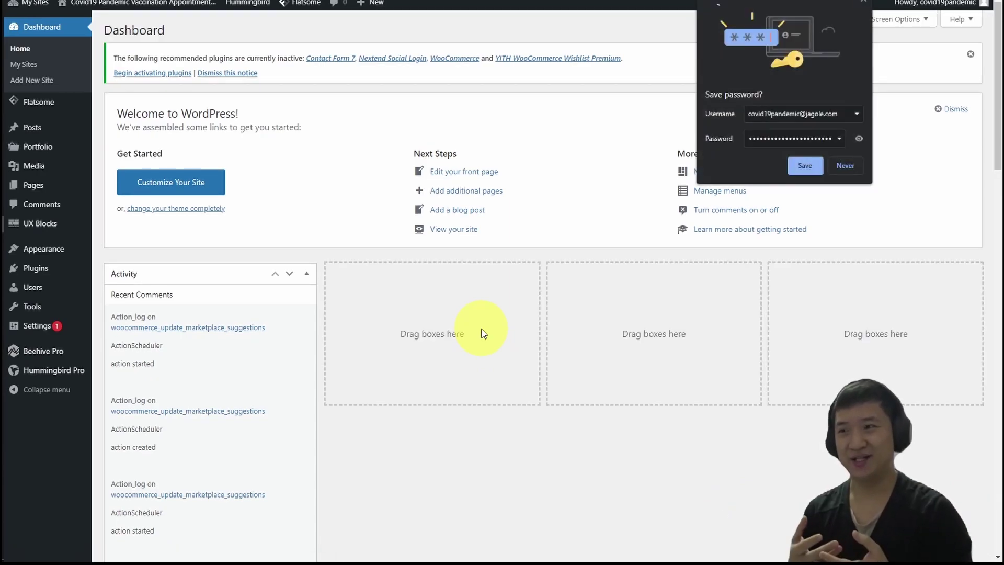
# Dismiss the save-password prompt and find Forminator Pro on the Plugins page.
pyautogui.click(863, 2)
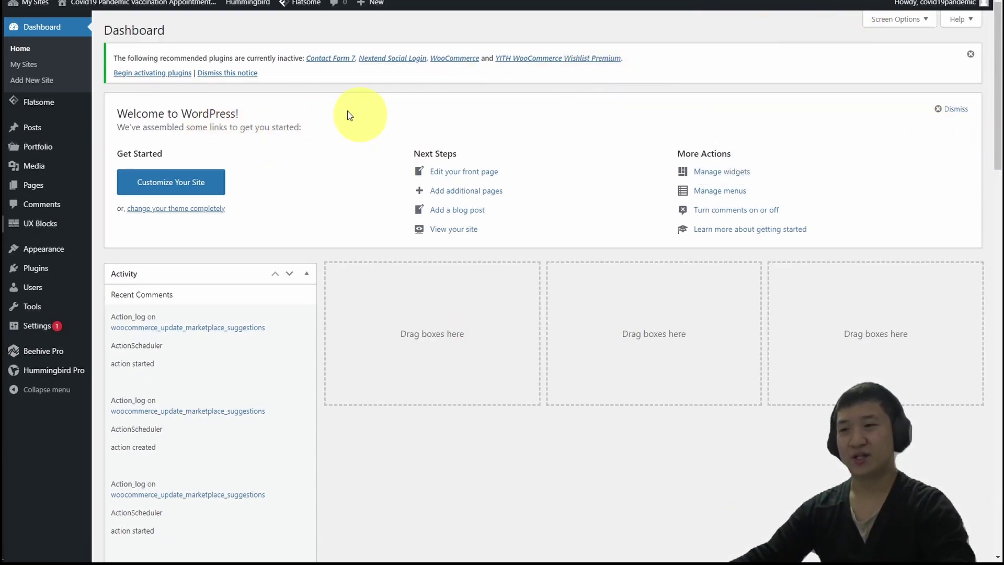
pyautogui.scroll(-15, 499, 387)
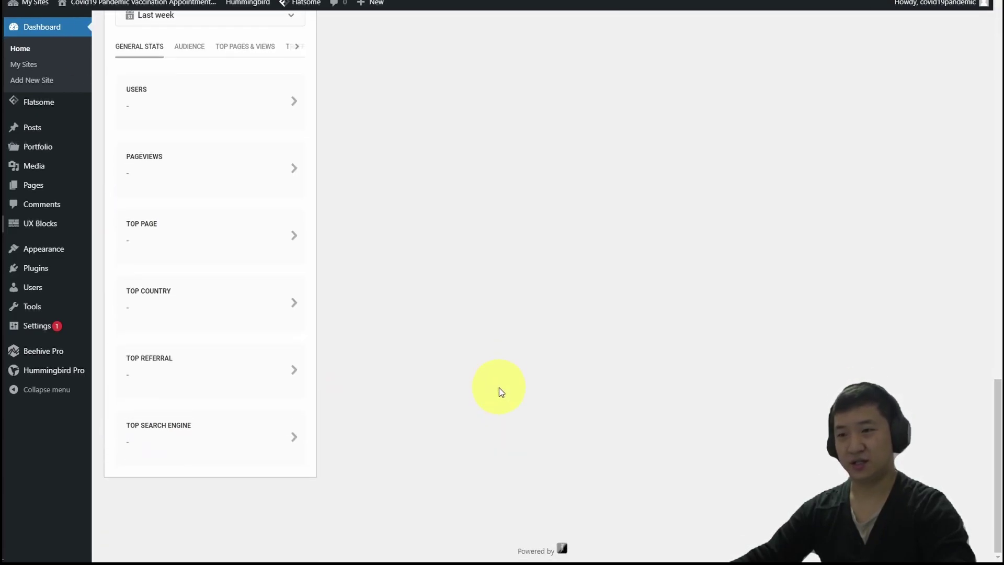
pyautogui.scroll(15, 499, 387)
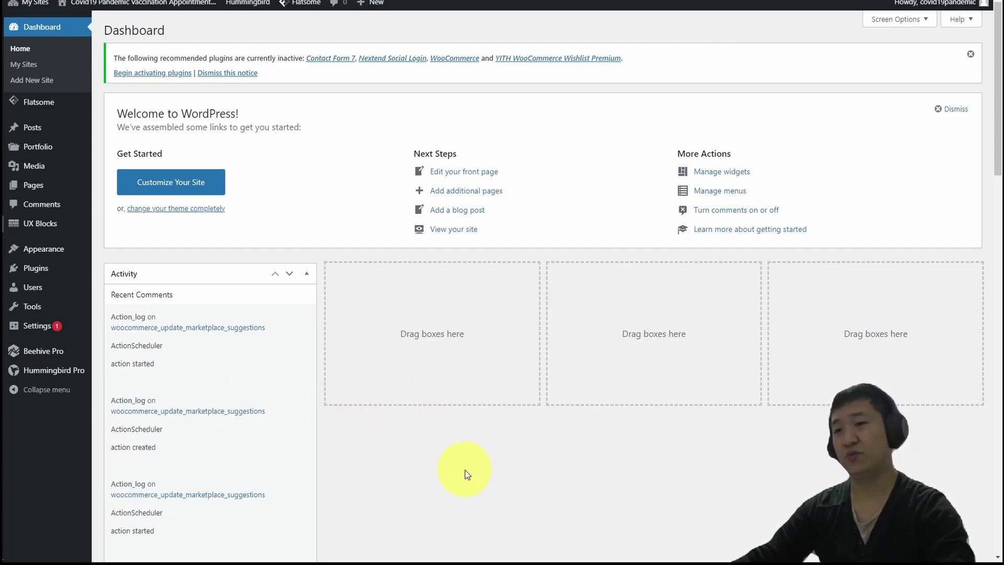
pyautogui.click(46, 268)
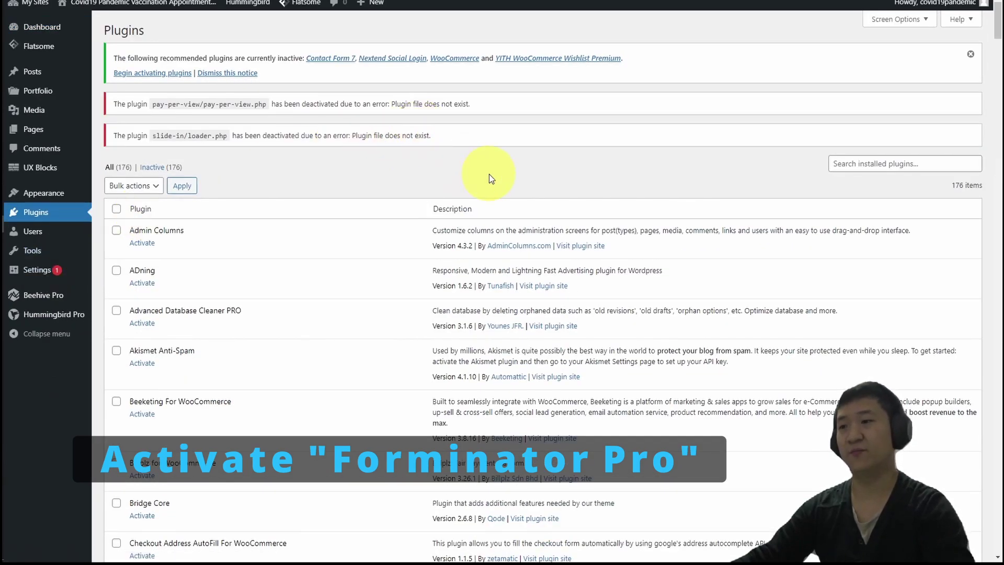
pyautogui.scroll(-5, 617, 206)
pyautogui.hotkey('ctrl', 'f')
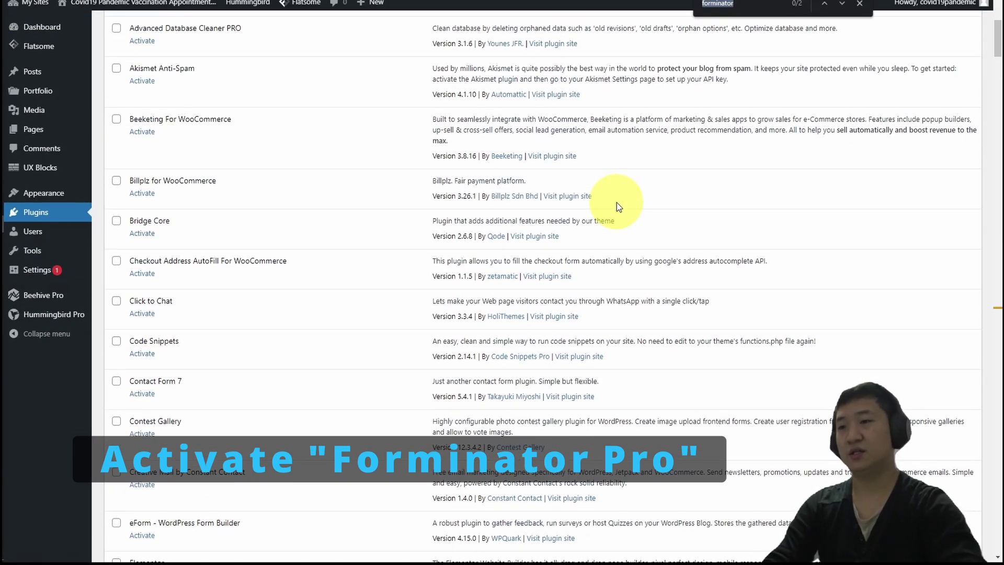
pyautogui.press('Return')
pyautogui.press('Return')
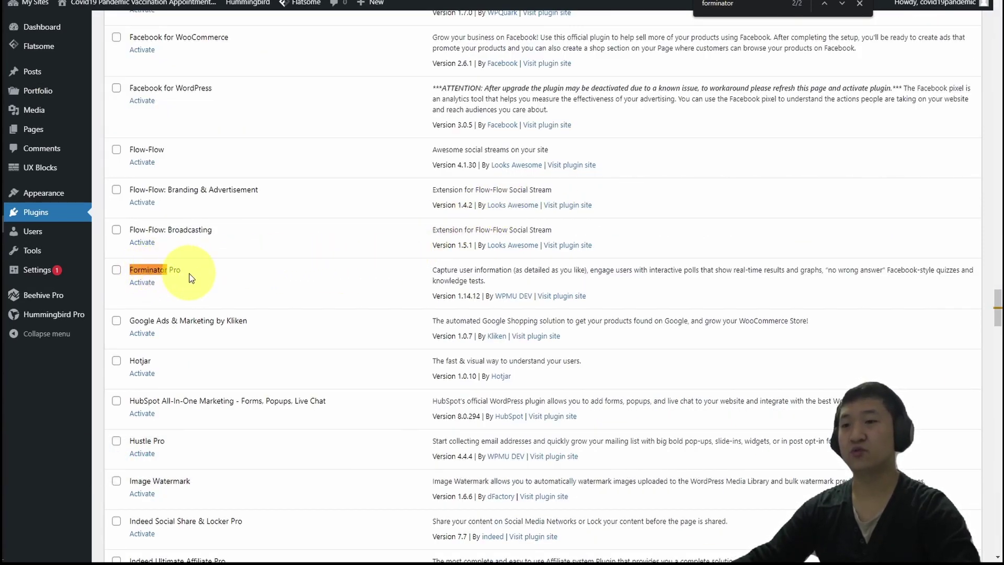
# Activate Forminator Pro and dismiss the activation and recommended-plugins notices.
pyautogui.doubleClick(174, 270)
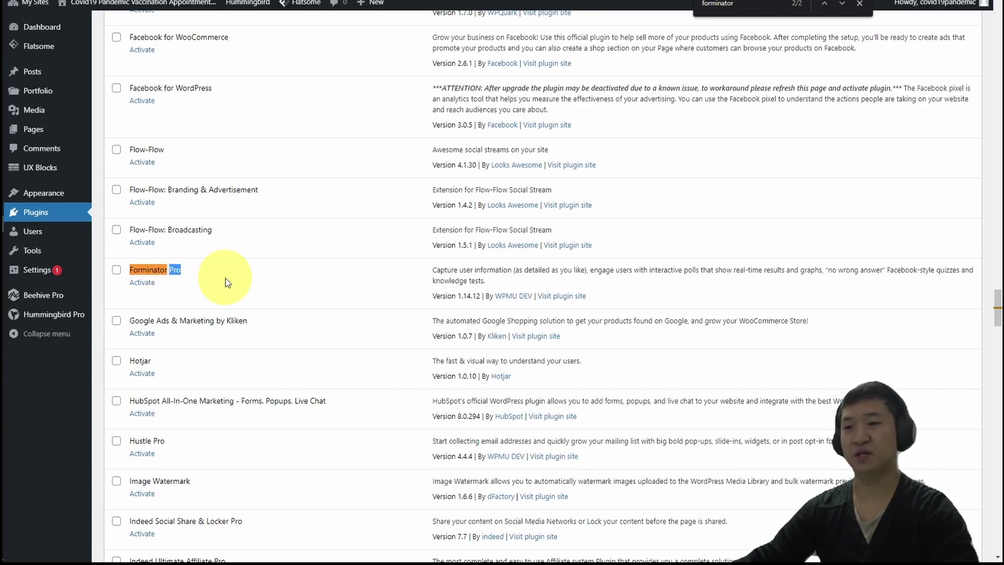
pyautogui.click(225, 278)
pyautogui.press('Tab')
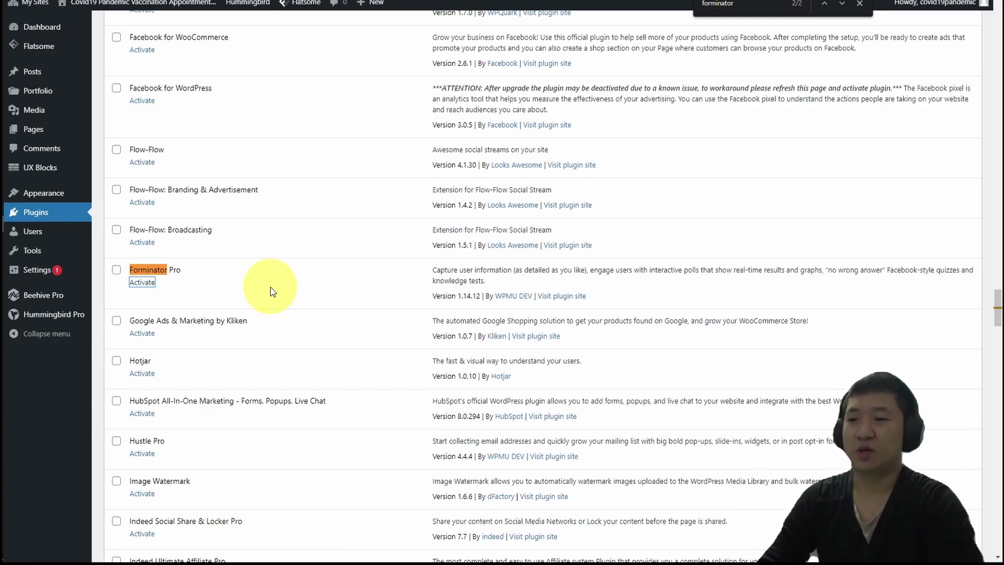
pyautogui.press('Return')
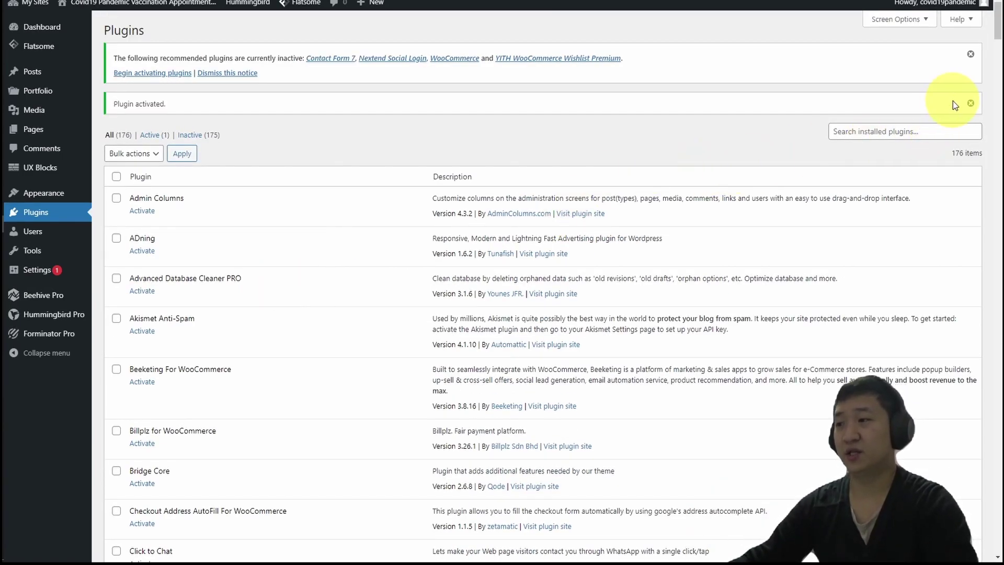
pyautogui.click(969, 104)
pyautogui.click(970, 55)
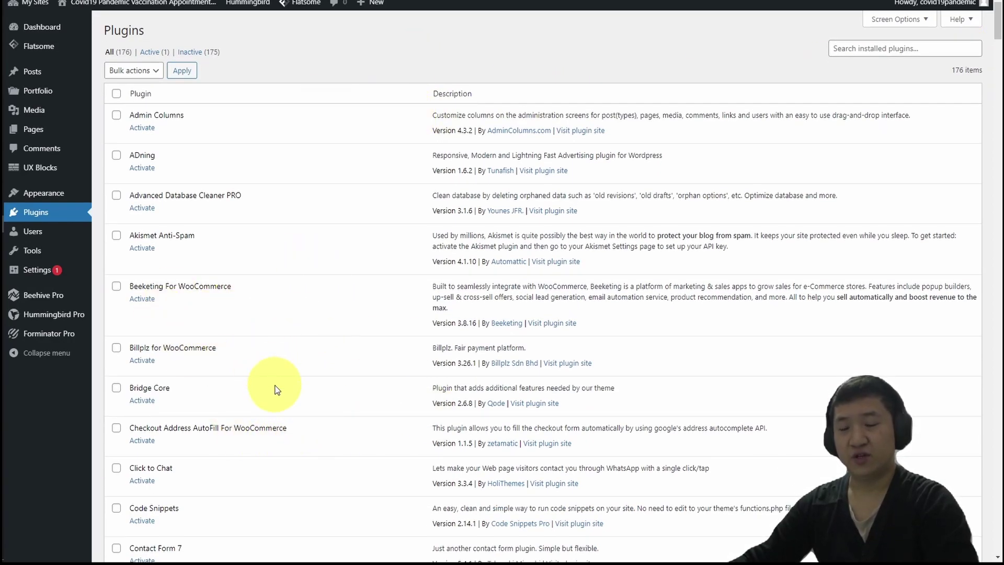
pyautogui.moveTo(48, 337)
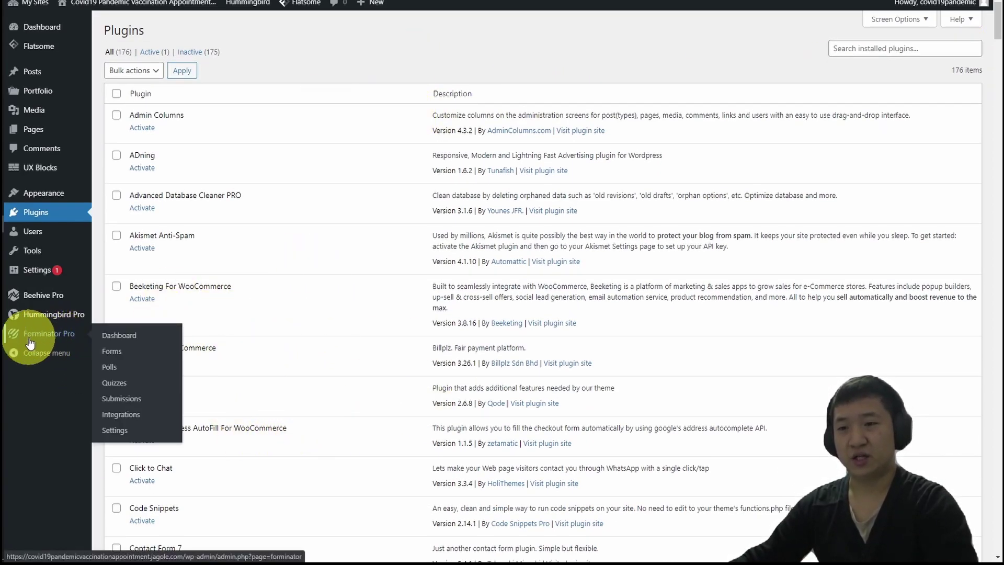
# Open Forminator Pro Forms, dismiss the recommended-plugins notice, and start a new Blank-template form.
pyautogui.click(109, 352)
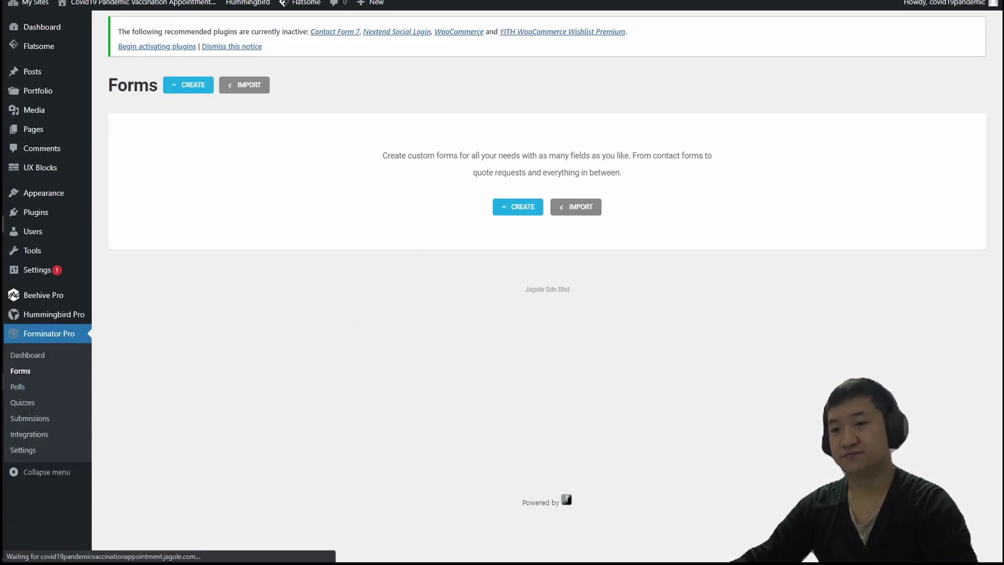
pyautogui.hotkey('alt', 'Tab')
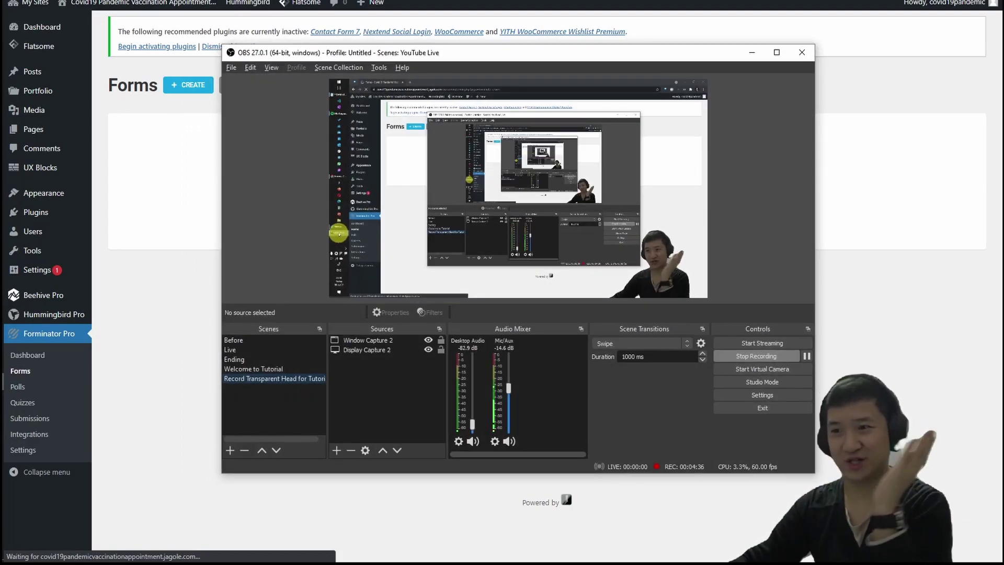
pyautogui.hotkey('alt', 'Tab')
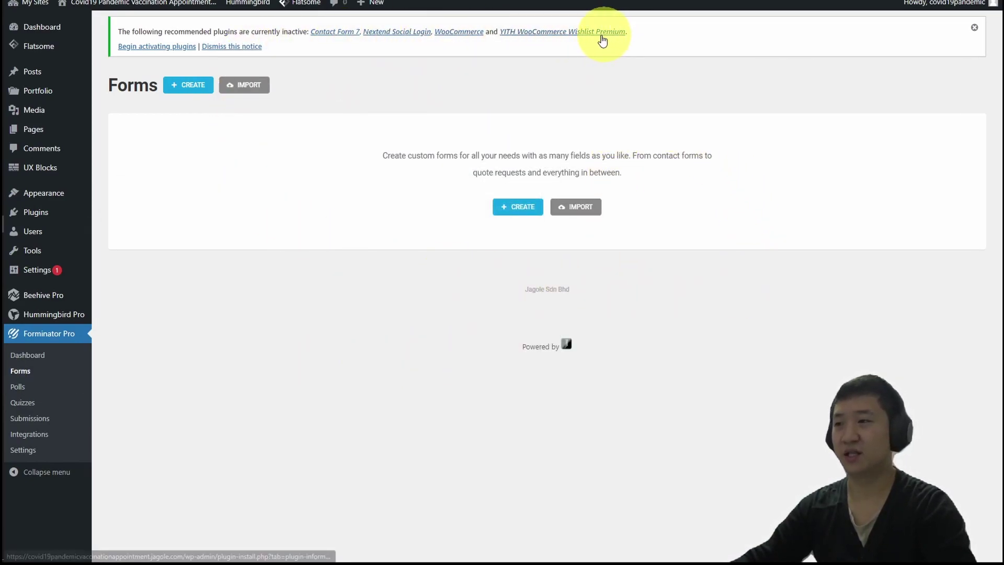
pyautogui.click(235, 46)
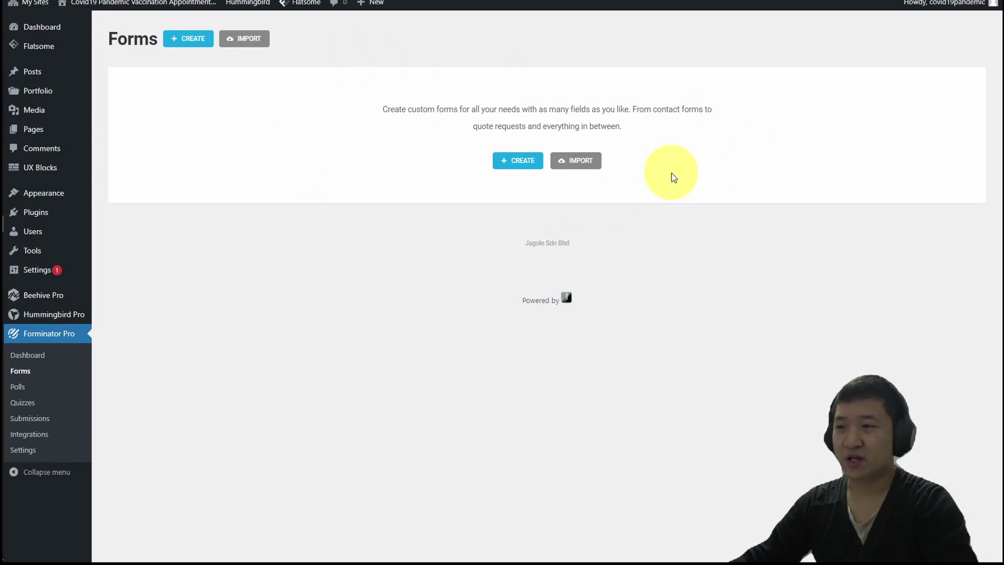
pyautogui.click(502, 160)
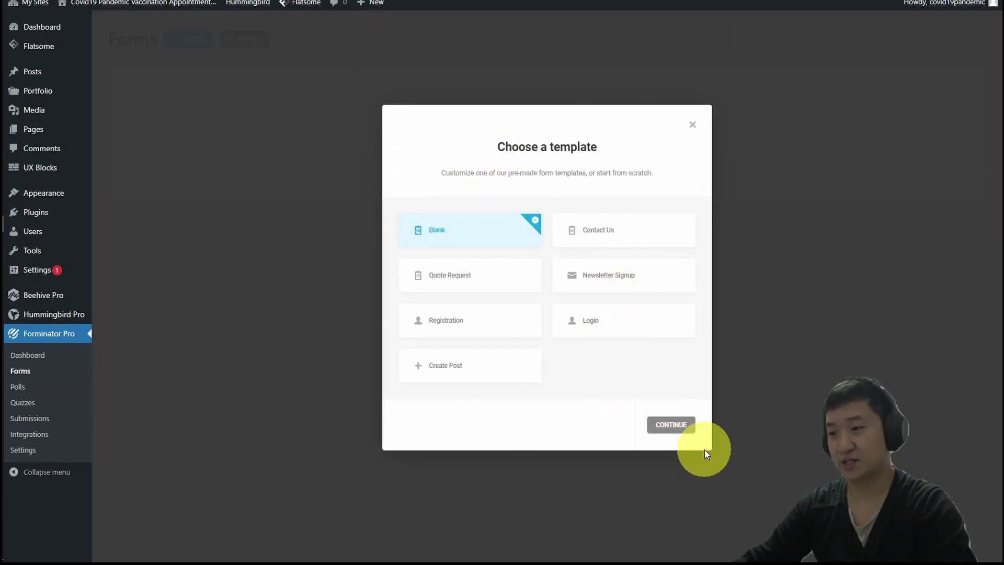
# Create the blank form named 'Covid19 Pandemic Vaccination Appointment Form', copying the title from the notes.
pyautogui.click(679, 426)
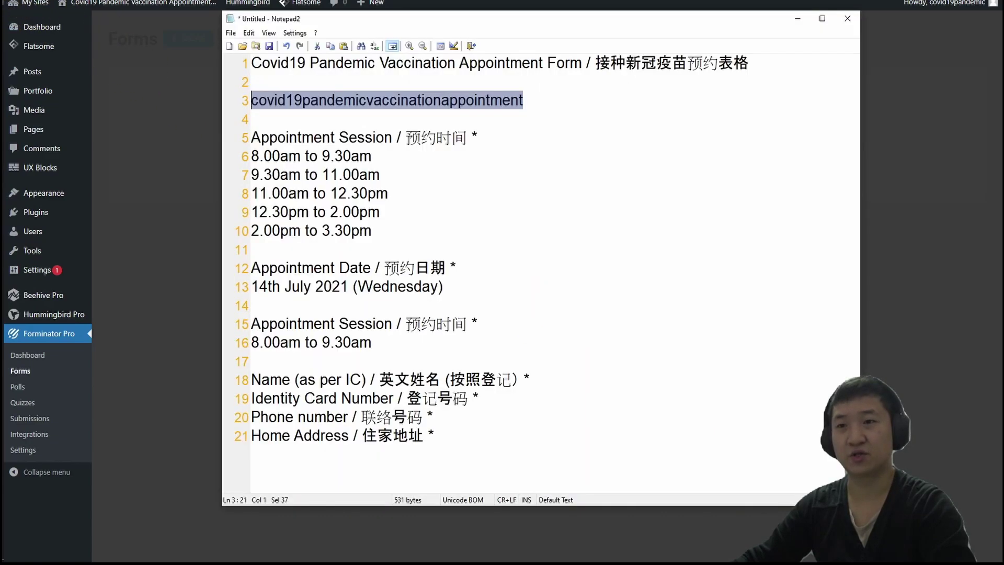
pyautogui.hotkey('alt', 'Tab')
pyautogui.click(564, 97)
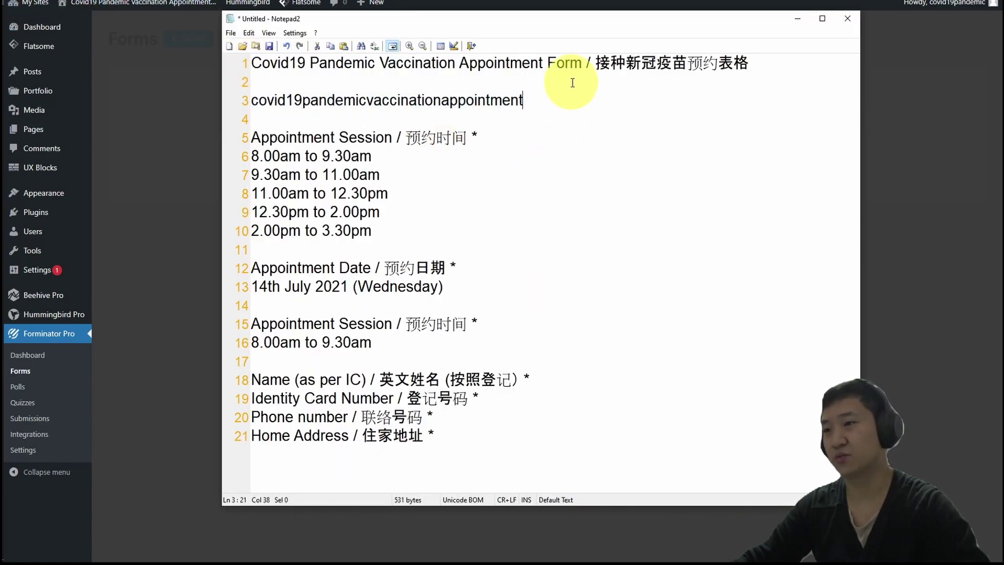
pyautogui.moveTo(584, 63); pyautogui.dragTo(253, 63)
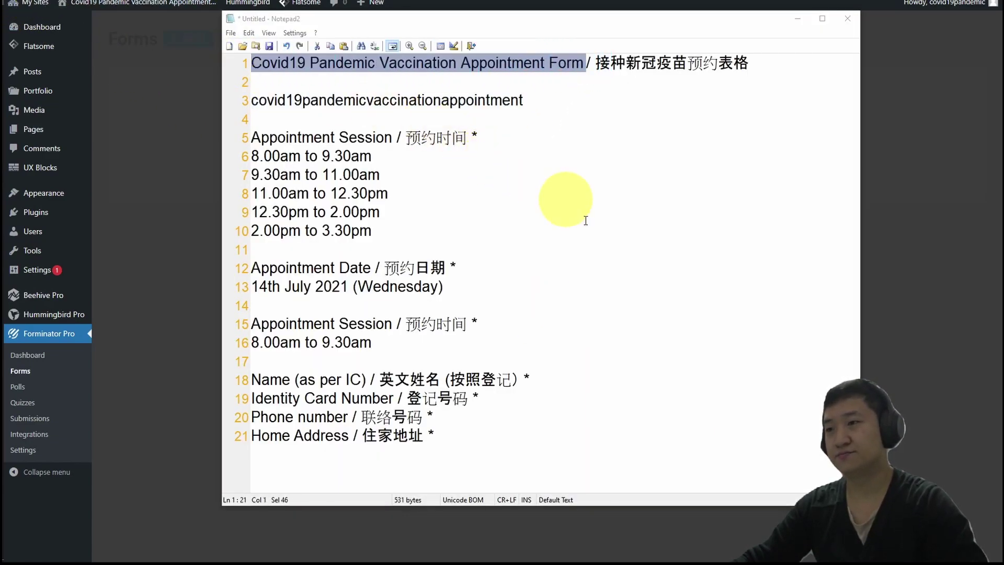
pyautogui.hotkey('ctrl', 'c')
pyautogui.hotkey('alt', 'Tab')
pyautogui.hotkey('ctrl', 'v')
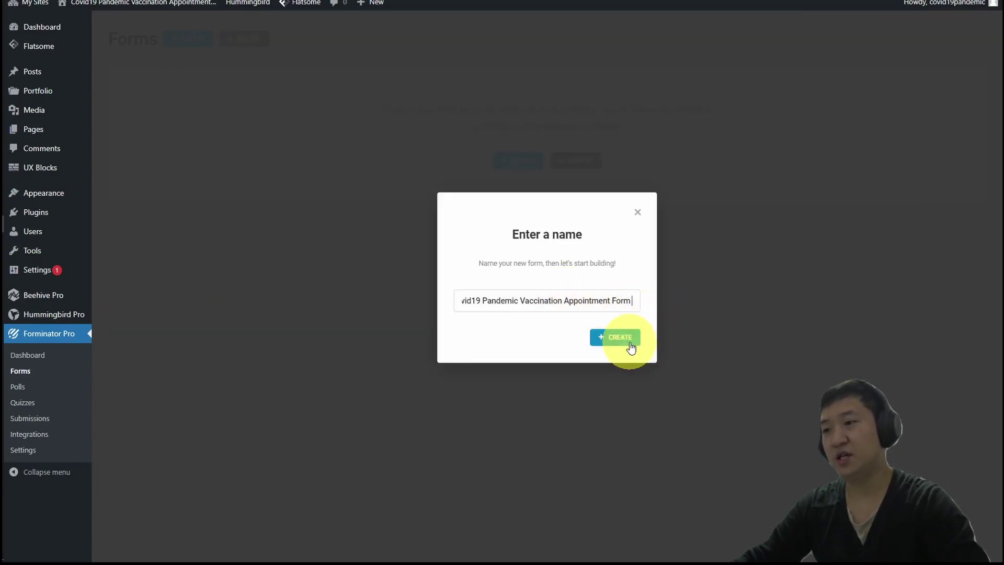
pyautogui.click(620, 341)
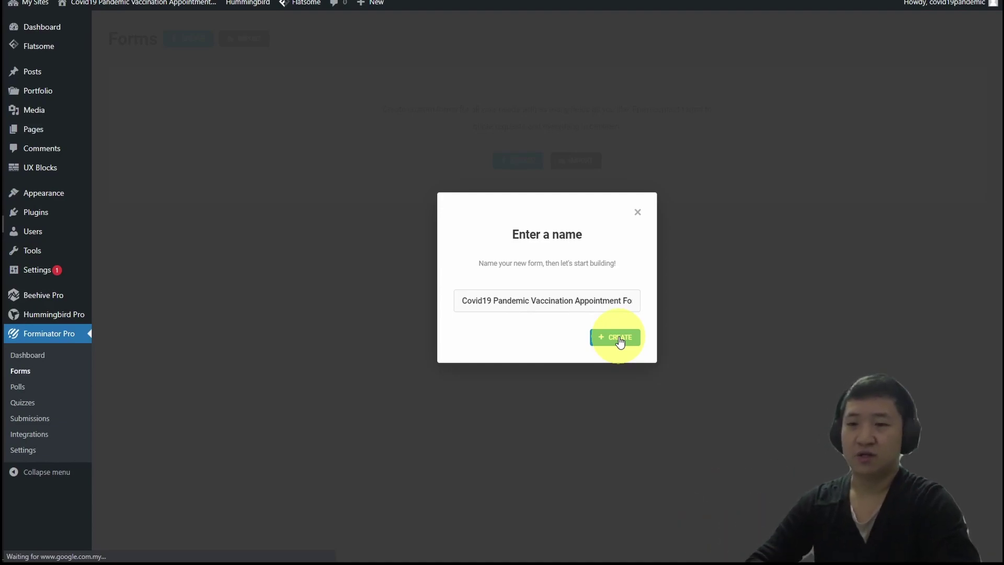
pyautogui.click(618, 337)
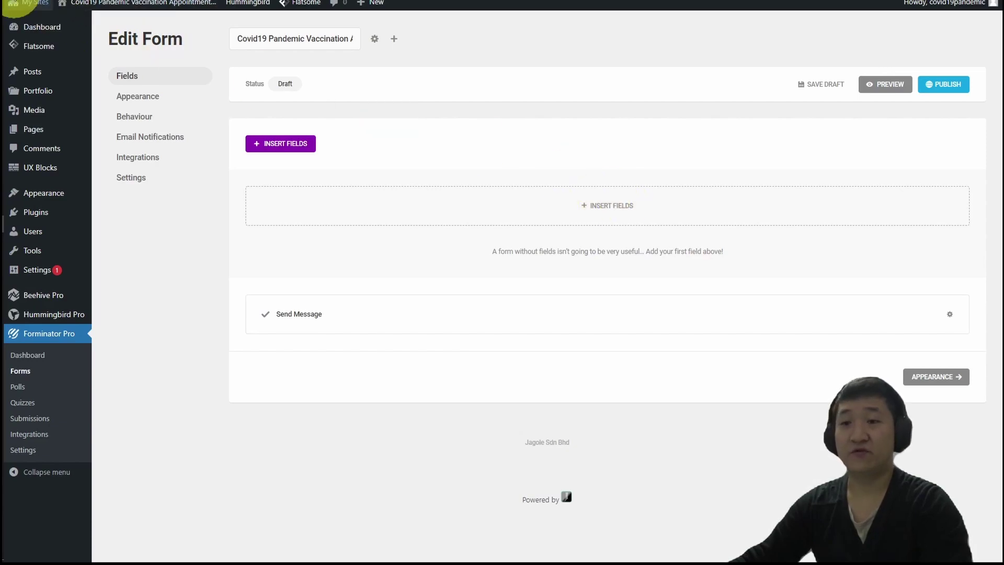
# Select the Appointment Session label in the notes.
pyautogui.hotkey('alt', 'Tab')
pyautogui.click(425, 135)
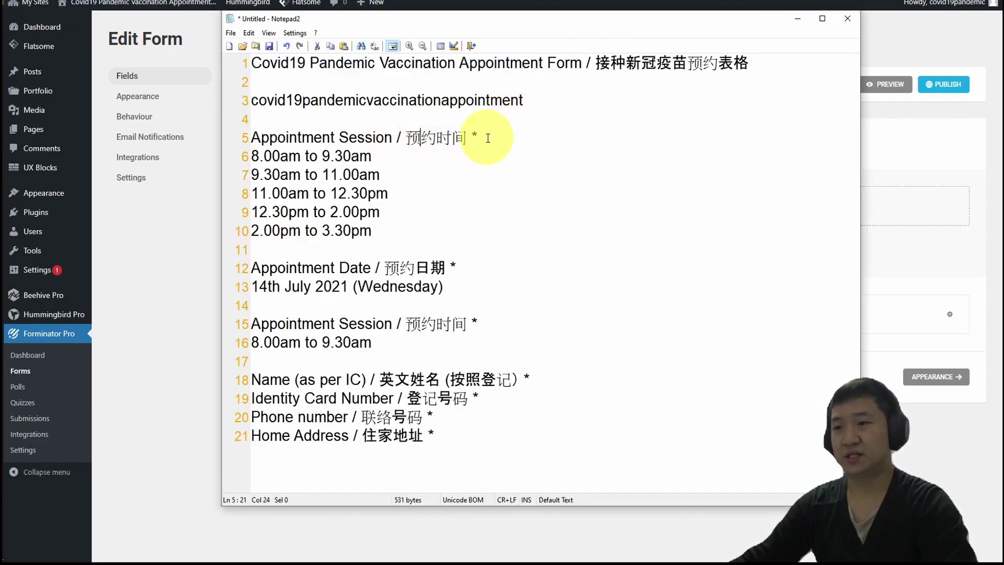
pyautogui.moveTo(478, 137); pyautogui.dragTo(203, 130)
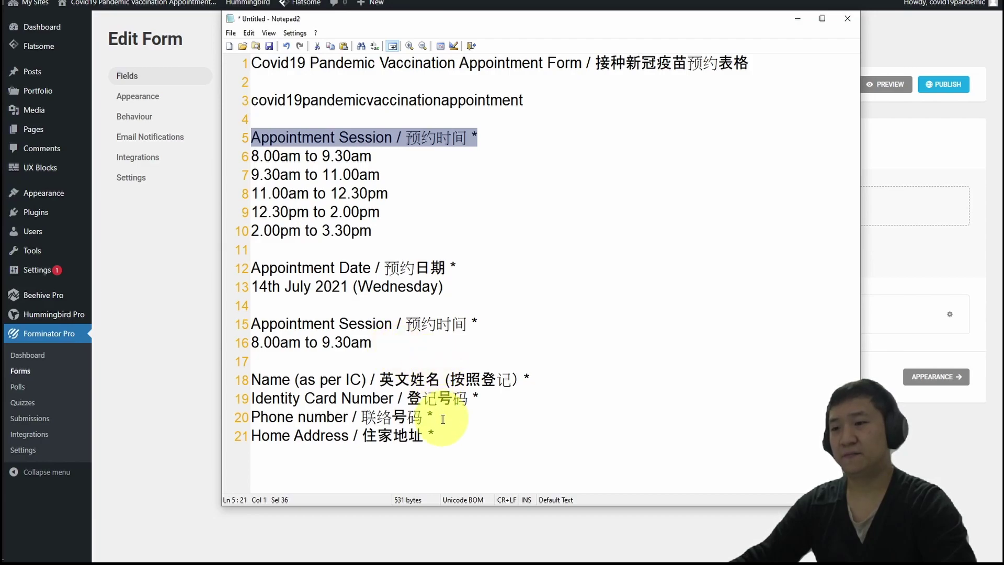
# Review the Name (as per IC), Identity Card Number, Phone number and Home Address labels in the notes.
pyautogui.moveTo(531, 380); pyautogui.dragTo(256, 380)
pyautogui.click(421, 399)
pyautogui.tripleClick(422, 398)
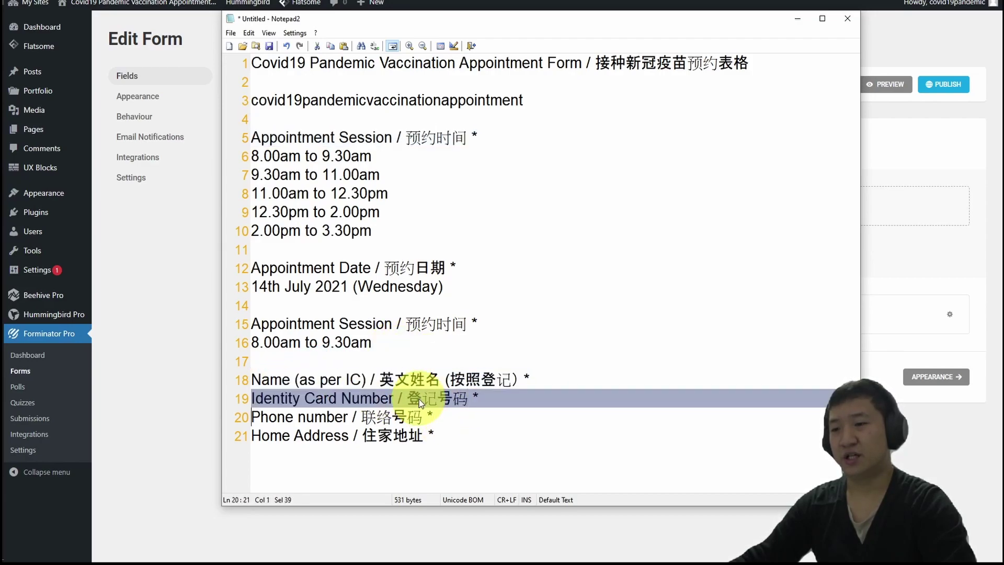
pyautogui.tripleClick(368, 417)
pyautogui.click(362, 436)
pyautogui.tripleClick(364, 435)
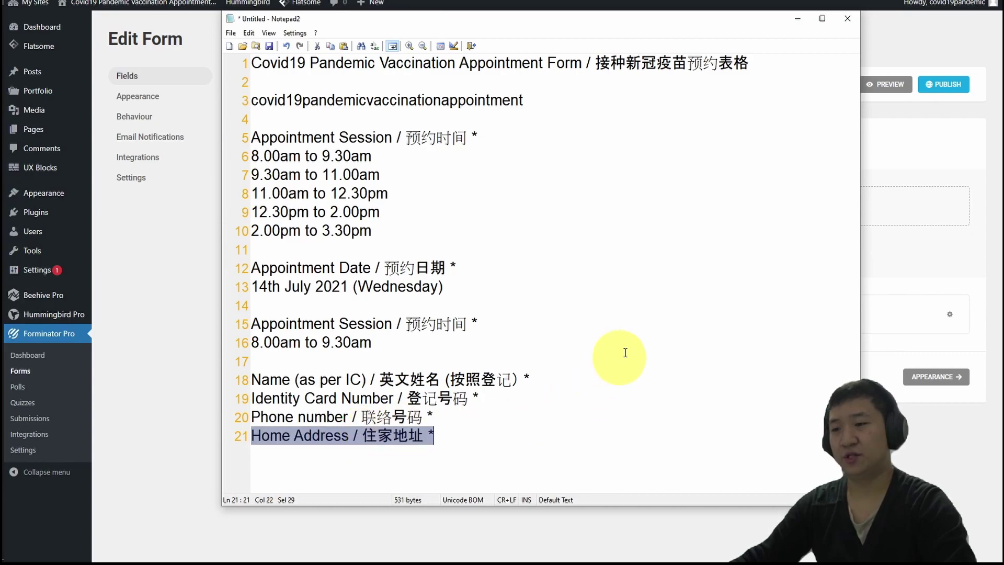
pyautogui.click(797, 18)
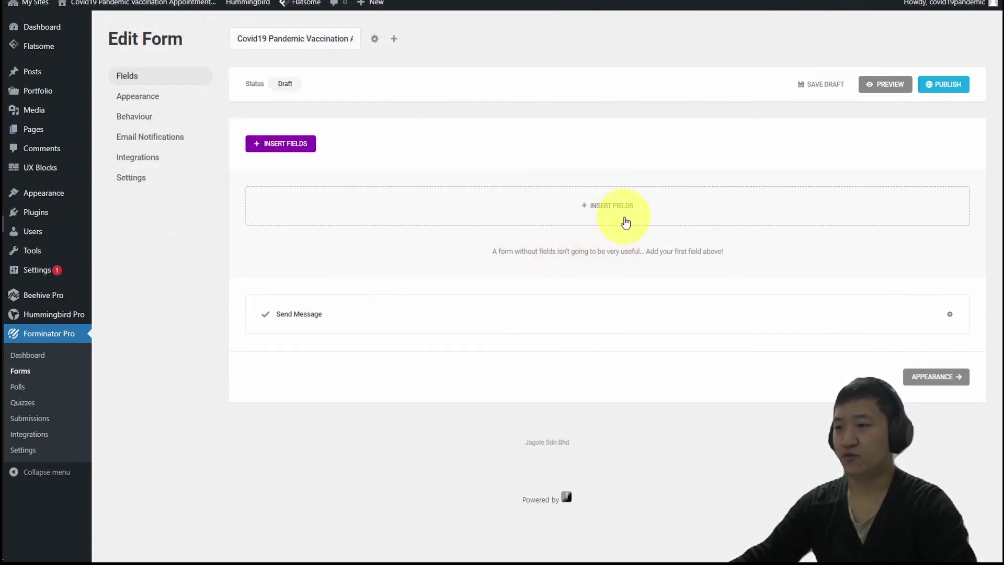
# Insert Name, Phone, Address, Input and Select fields into the form.
pyautogui.click(625, 223)
pyautogui.click(424, 175)
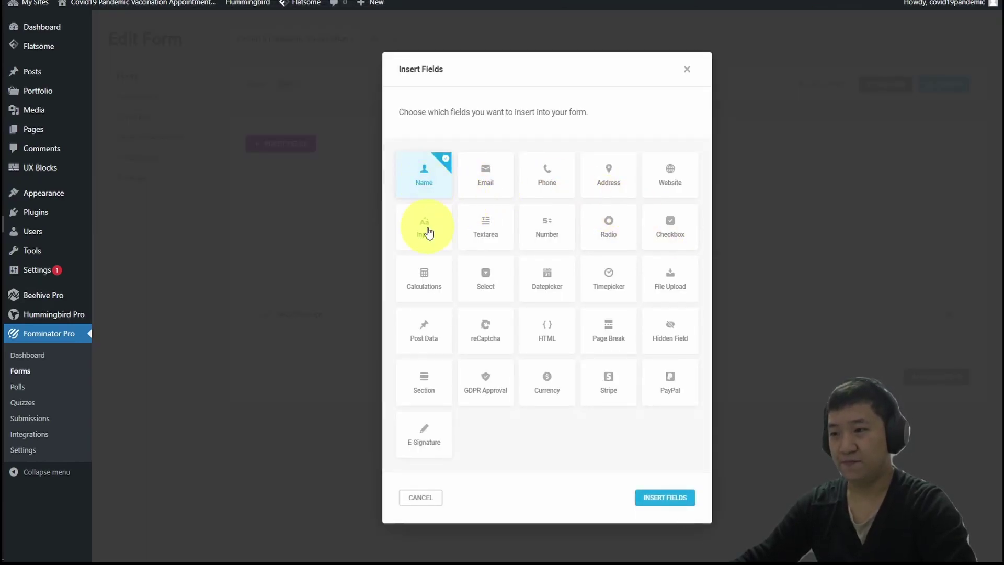
pyautogui.click(558, 190)
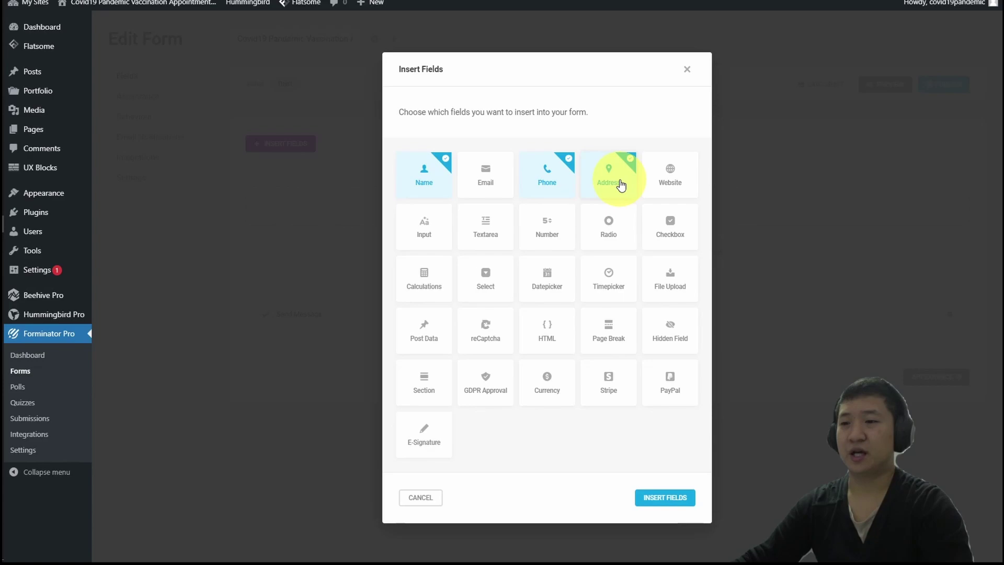
pyautogui.click(441, 235)
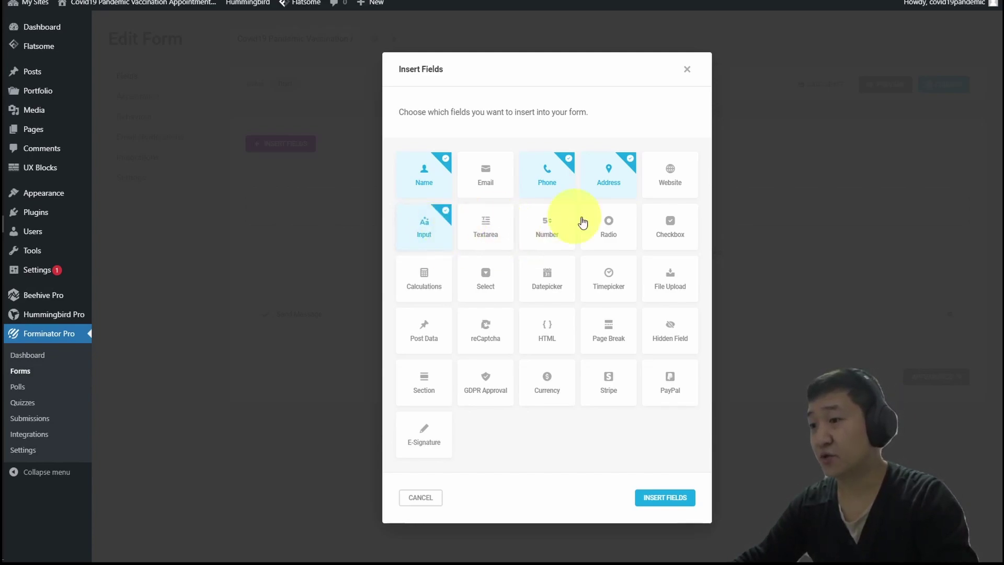
pyautogui.click(481, 278)
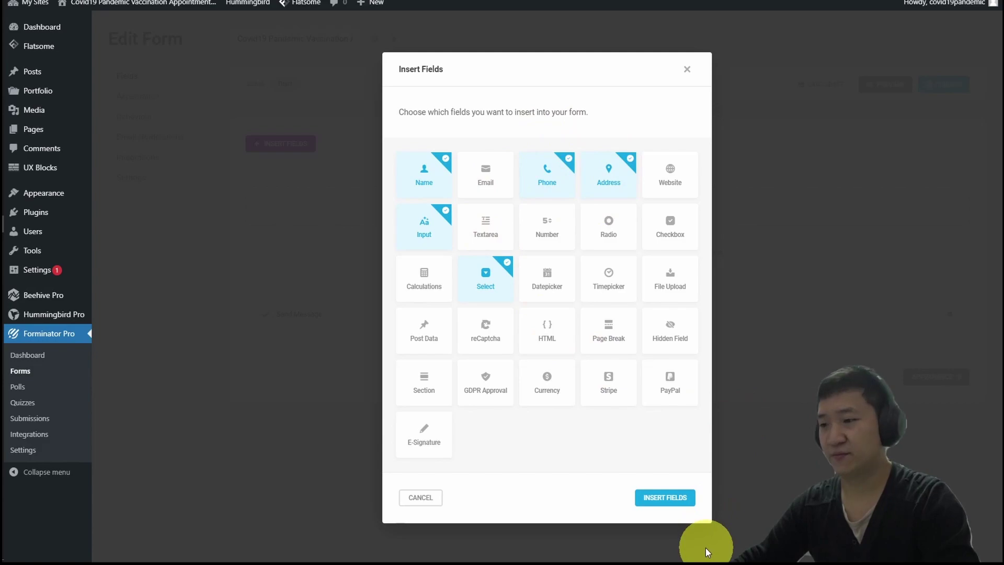
pyautogui.click(663, 498)
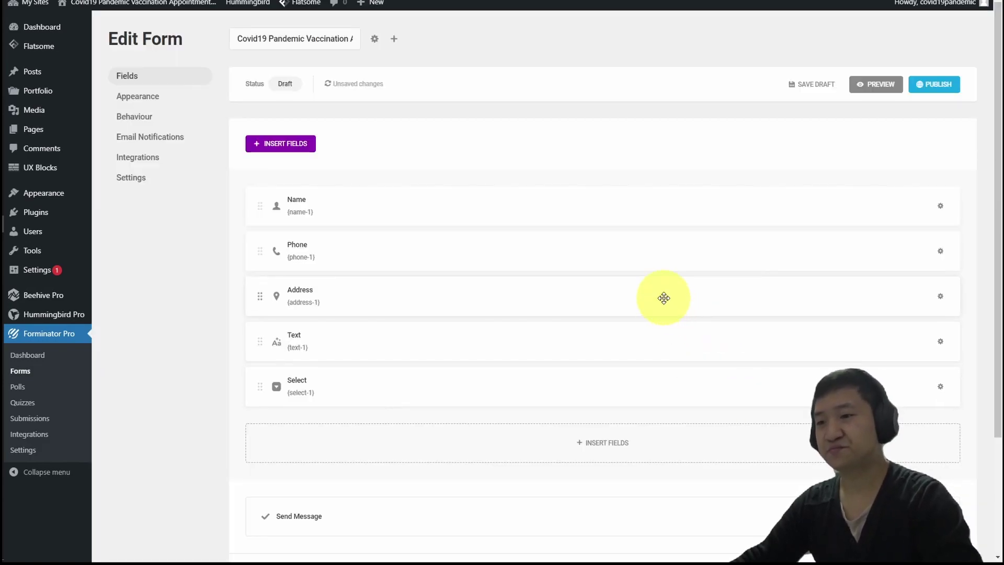
# Move the Select field to the top and label it 'Appointment Session / 预约时间'.
pyautogui.moveTo(343, 387); pyautogui.dragTo(381, 201)
pyautogui.click(381, 203)
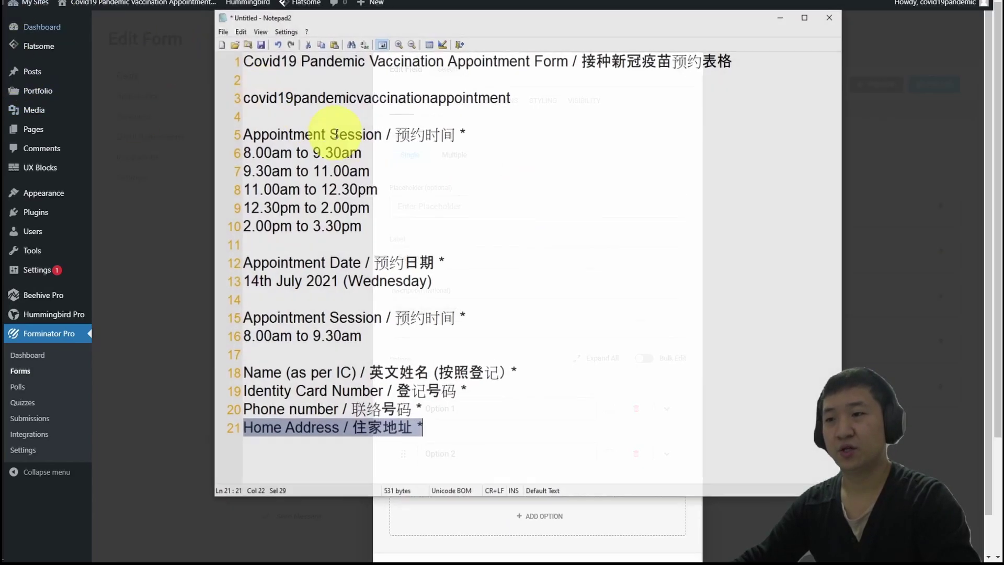
pyautogui.hotkey('alt', 'Tab')
pyautogui.click(470, 137)
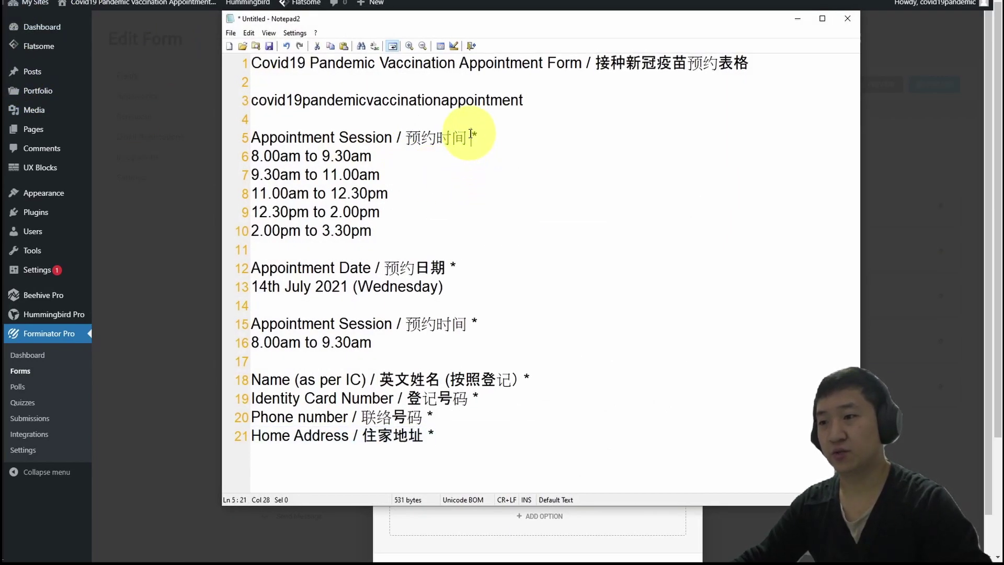
pyautogui.hotkey('shift', 'Home')
pyautogui.hotkey('ctrl', 'c')
pyautogui.hotkey('alt', 'Tab')
pyautogui.click(445, 206)
pyautogui.hotkey('ctrl', 'v')
pyautogui.moveTo(513, 206); pyautogui.dragTo(298, 204)
pyautogui.press('BackSpace')
pyautogui.click(484, 264)
pyautogui.moveTo(484, 264); pyautogui.dragTo(413, 258)
pyautogui.hotkey('ctrl', 'v')
# Set the first two options to '8.00am to 9.30am' and '9.30am to 11.00am'.
pyautogui.hotkey('alt', 'Tab')
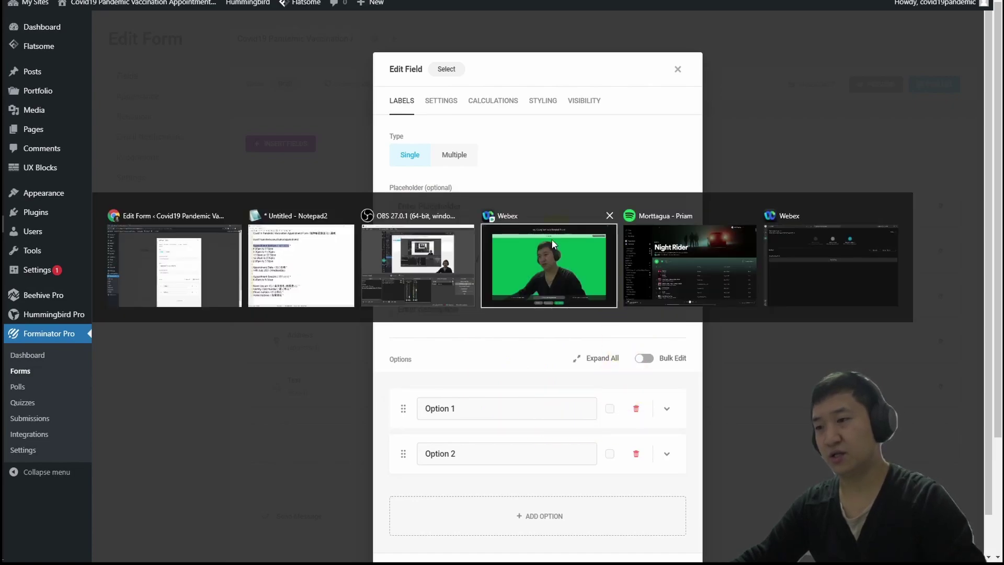
pyautogui.moveTo(372, 156); pyautogui.dragTo(207, 156)
pyautogui.hotkey('ctrl', 'c')
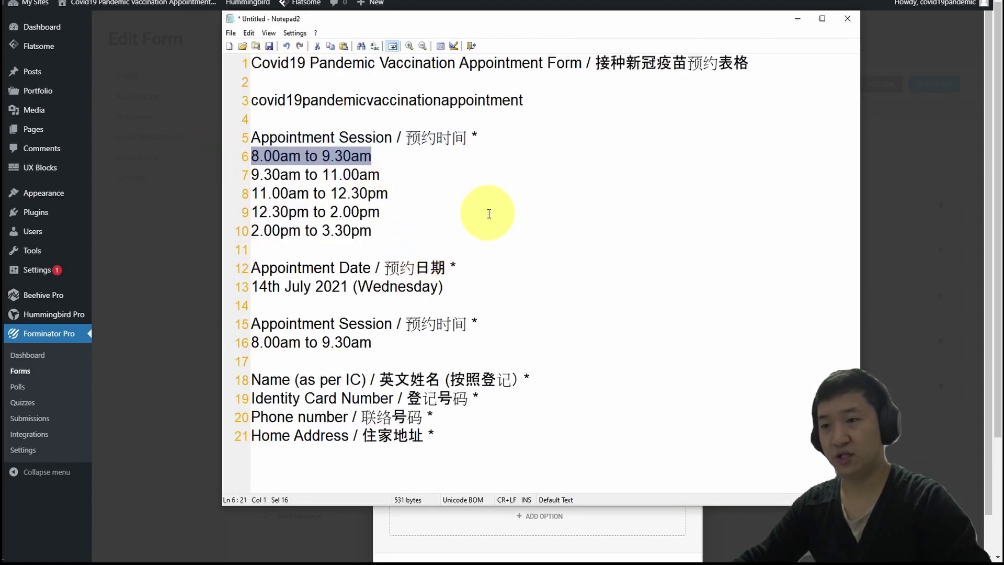
pyautogui.hotkey('alt', 'Tab')
pyautogui.click(560, 408)
pyautogui.hotkey('ctrl', 'a')
pyautogui.hotkey('ctrl', 'v')
pyautogui.scroll(-1, 592, 373)
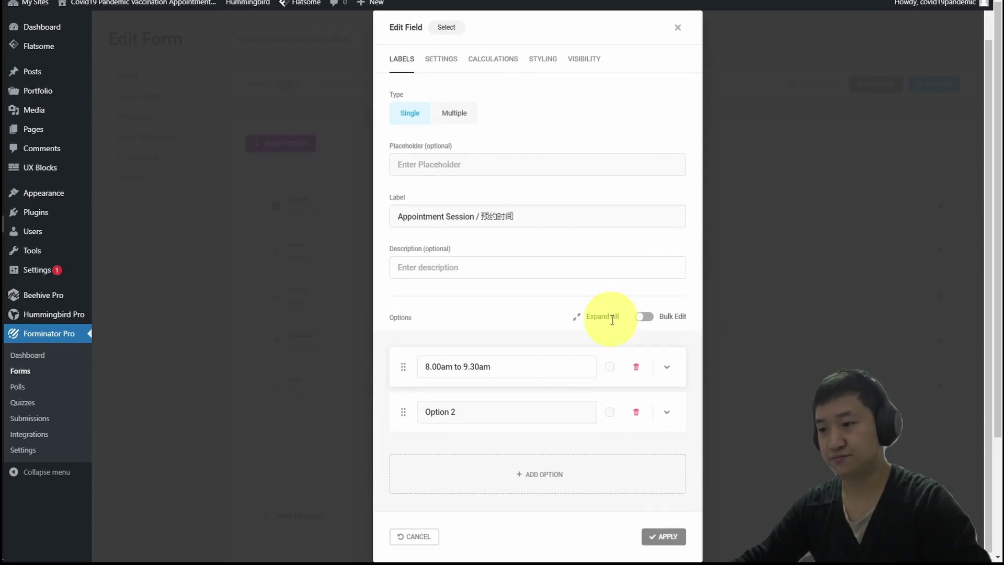
pyautogui.hotkey('alt', 'Tab')
pyautogui.press('Down')
pyautogui.hotkey('shift', 'End')
pyautogui.hotkey('ctrl', 'c')
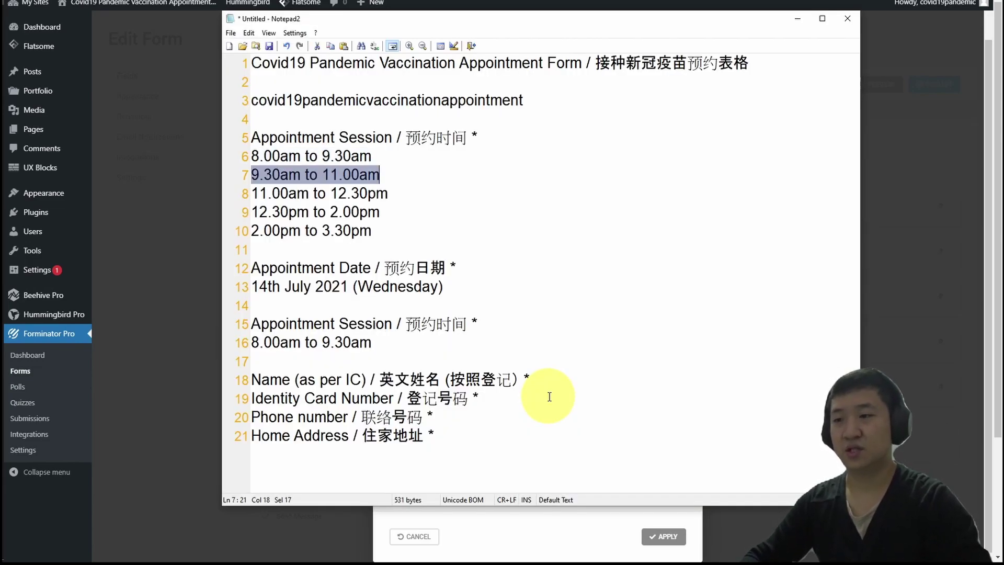
pyautogui.hotkey('alt', 'Tab')
pyautogui.click(558, 410)
pyautogui.hotkey('ctrl', 'a')
pyautogui.hotkey('ctrl', 'v')
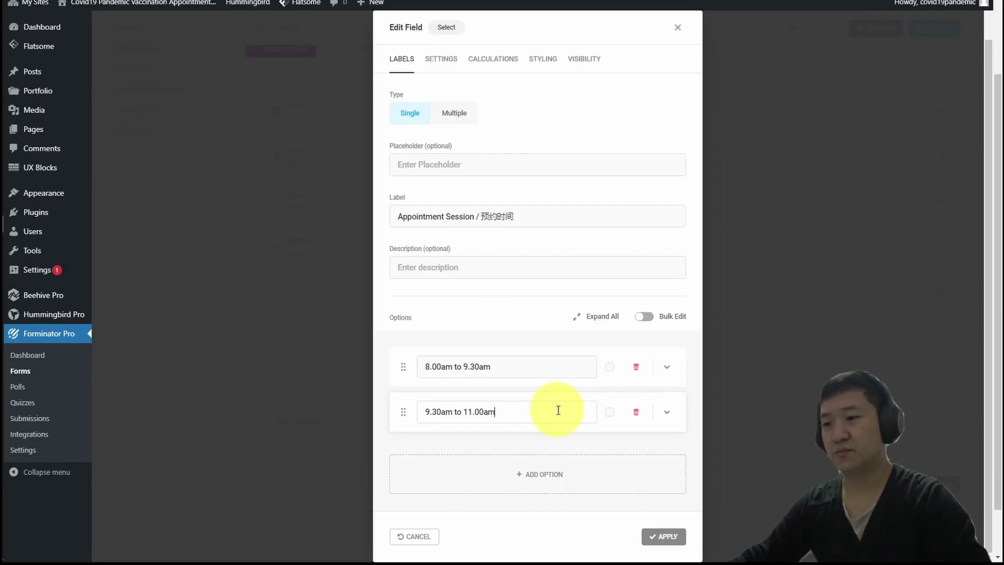
# Add a third option, '11.00am to 12.30pm'.
pyautogui.click(558, 473)
pyautogui.scroll(-1, 575, 386)
pyautogui.hotkey('alt', 'Tab')
pyautogui.press('Down')
pyautogui.press('Home')
pyautogui.hotkey('shift', 'End')
pyautogui.hotkey('ctrl', 'c')
pyautogui.hotkey('alt', 'Tab')
pyautogui.click(549, 413)
pyautogui.hotkey('ctrl', 'v')
# Add a fourth option, '12.30pm to 2.00pm'.
pyautogui.click(544, 461)
pyautogui.scroll(-1, 534, 455)
pyautogui.hotkey('alt', 'Tab')
pyautogui.press('Down')
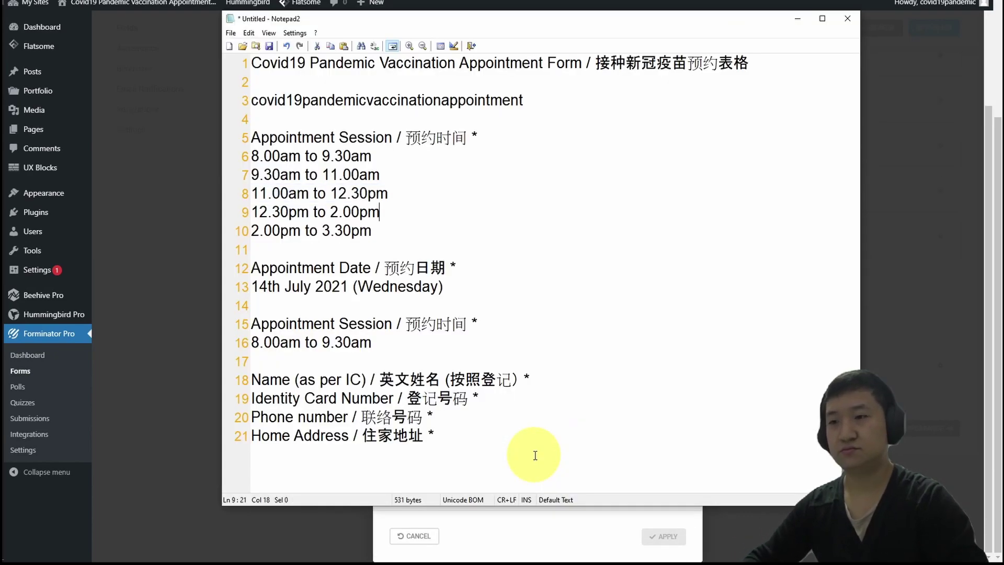
pyautogui.hotkey('shift', 'End')
pyautogui.hotkey('ctrl', 'c')
pyautogui.hotkey('alt', 'Tab')
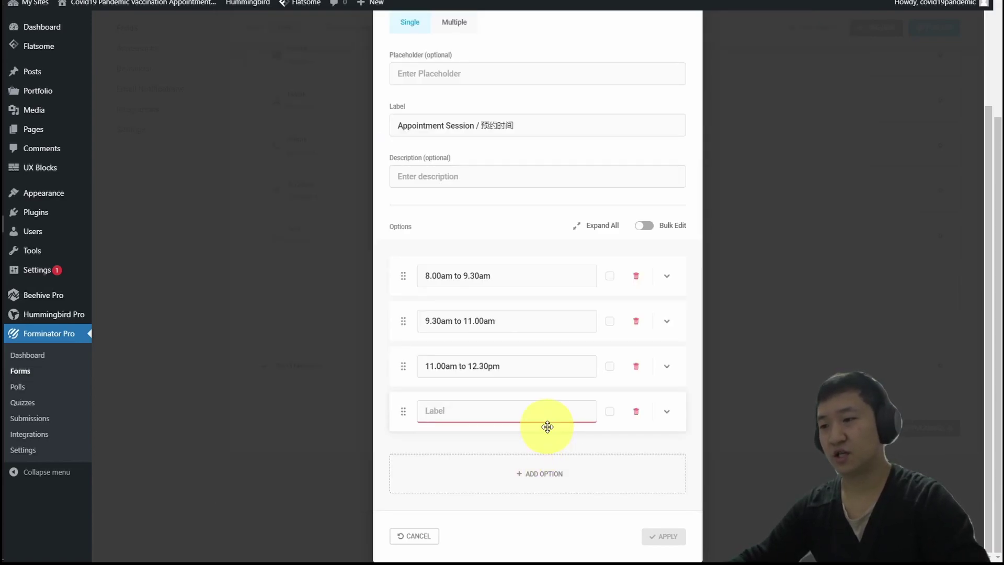
pyautogui.hotkey('ctrl', 'v')
# Add a fifth option, '2.00pm to 3.30pm', then go to the field's settings.
pyautogui.click(544, 472)
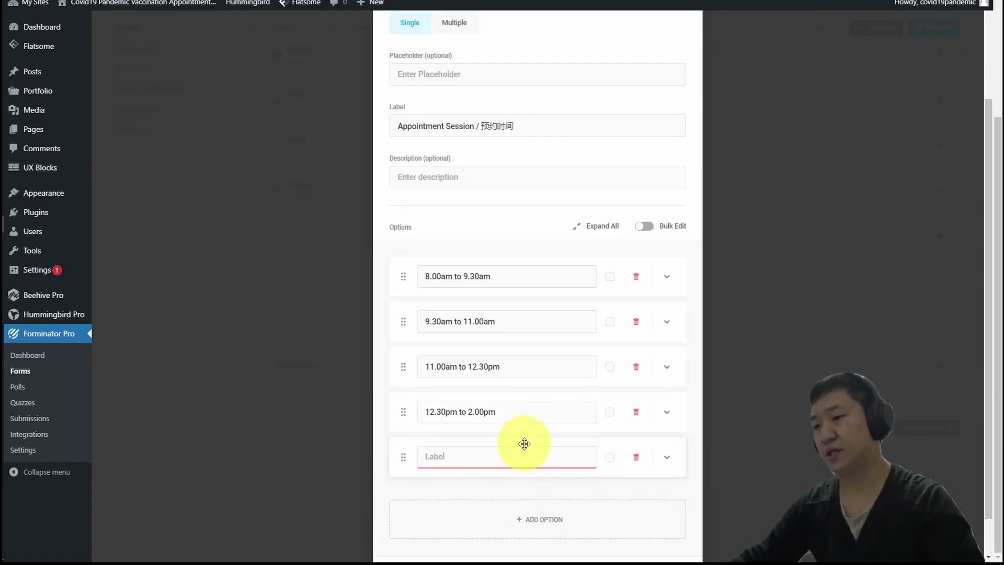
pyautogui.hotkey('alt', 'Tab')
pyautogui.press('Down')
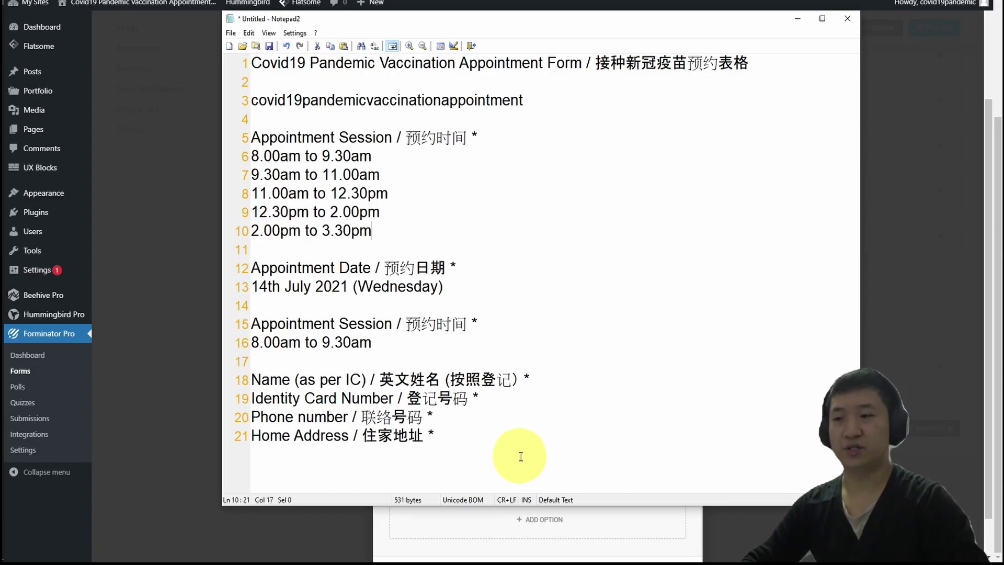
pyautogui.hotkey('shift', 'Home')
pyautogui.hotkey('ctrl', 'c')
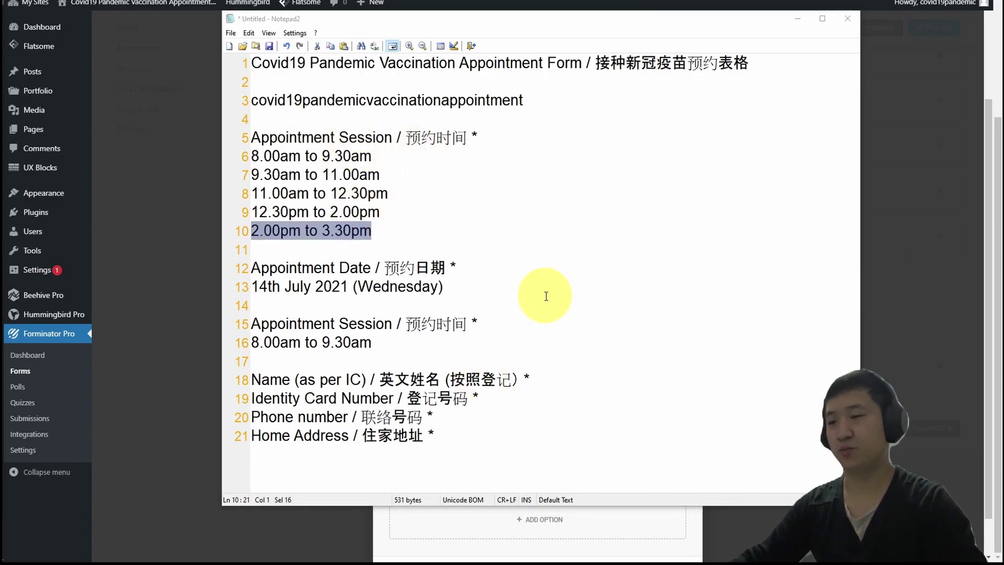
pyautogui.hotkey('alt', 'Tab')
pyautogui.hotkey('ctrl', 'v')
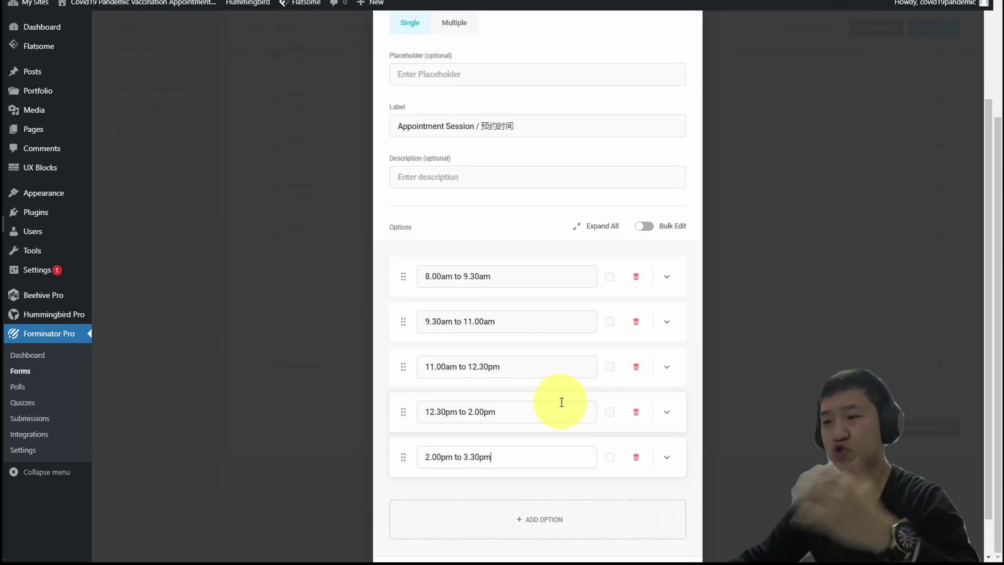
pyautogui.scroll(3, 548, 314)
pyautogui.scroll(-3, 543, 300)
pyautogui.scroll(3, 543, 297)
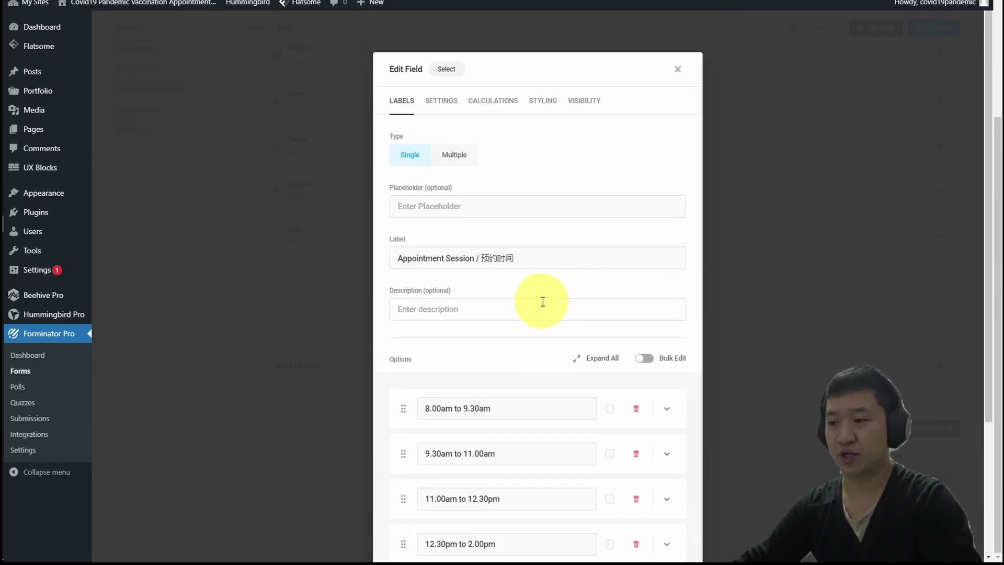
pyautogui.click(443, 104)
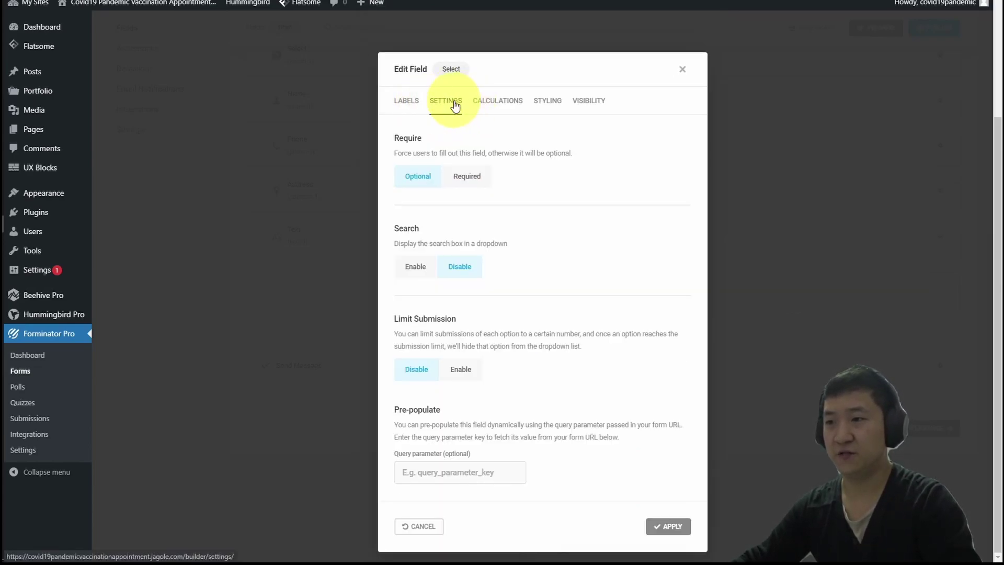
# Make Appointment Session required and enable Limit Submission per option.
pyautogui.moveTo(425, 152); pyautogui.dragTo(601, 152)
pyautogui.click(585, 156)
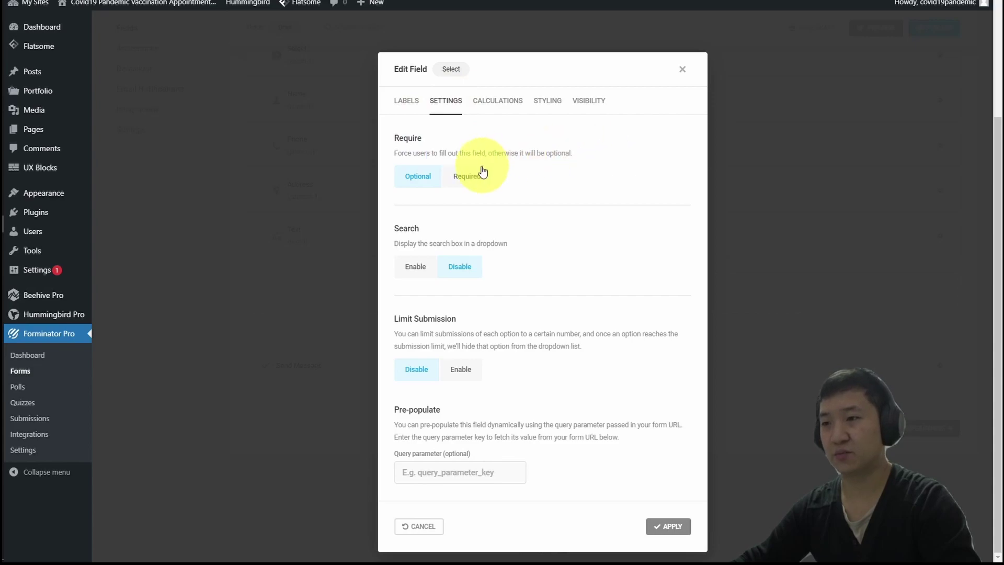
pyautogui.click(473, 177)
pyautogui.scroll(-2, 595, 208)
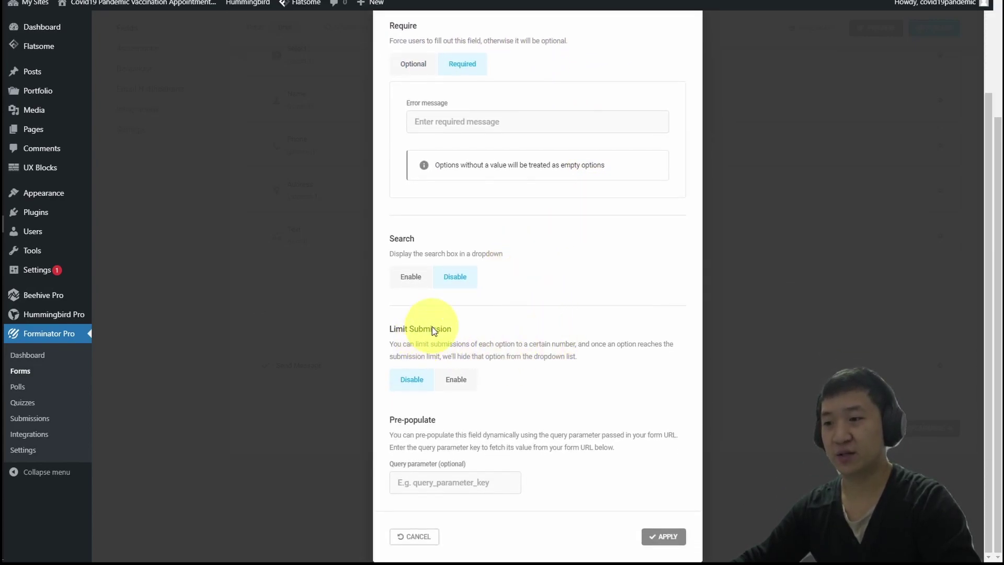
pyautogui.click(558, 355)
pyautogui.click(459, 380)
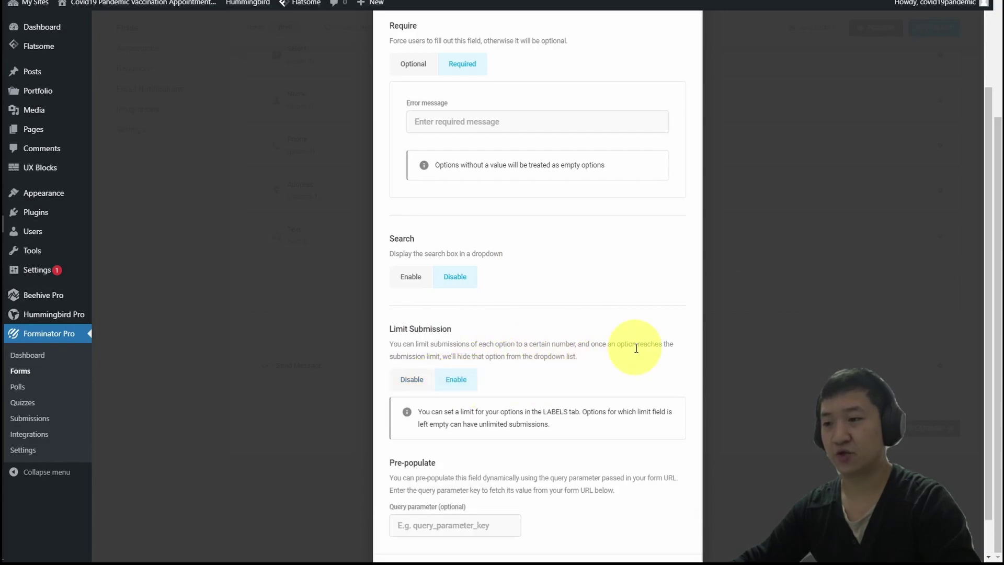
pyautogui.scroll(-1, 637, 348)
pyautogui.moveTo(550, 359); pyautogui.dragTo(476, 365)
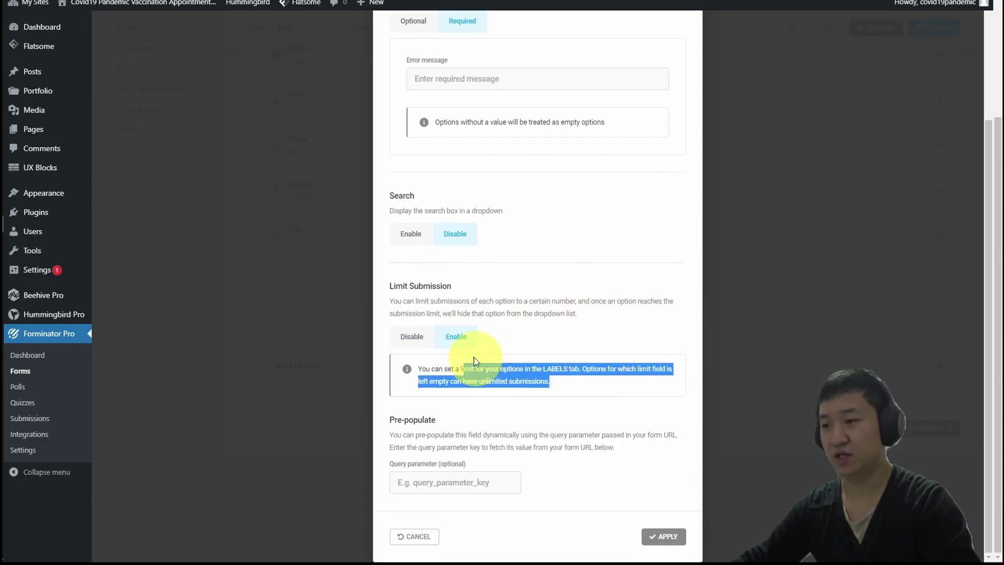
pyautogui.scroll(3, 558, 354)
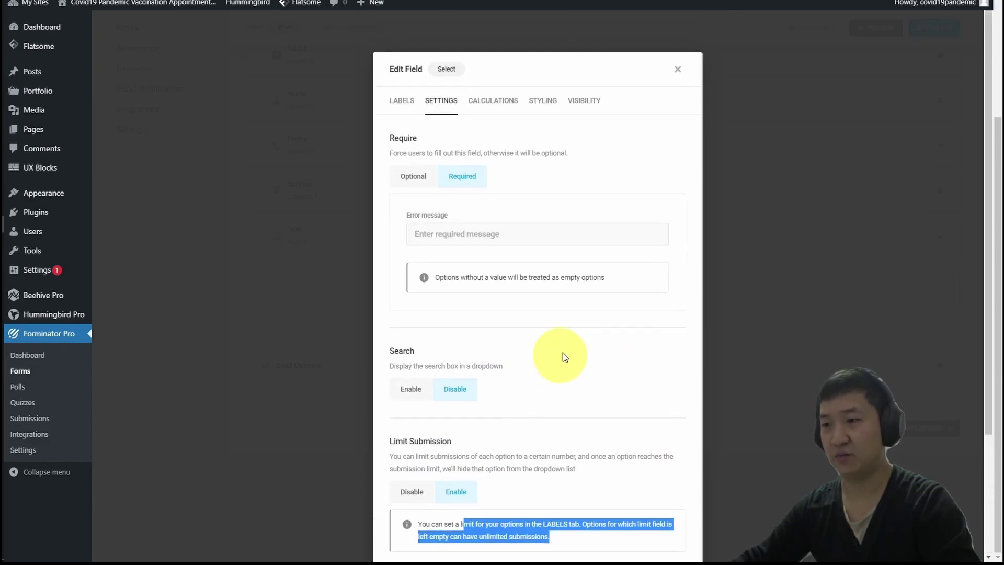
# Give the 8.00am to 9.30am slot a submission limit of 201.
pyautogui.click(399, 99)
pyautogui.scroll(-3, 564, 355)
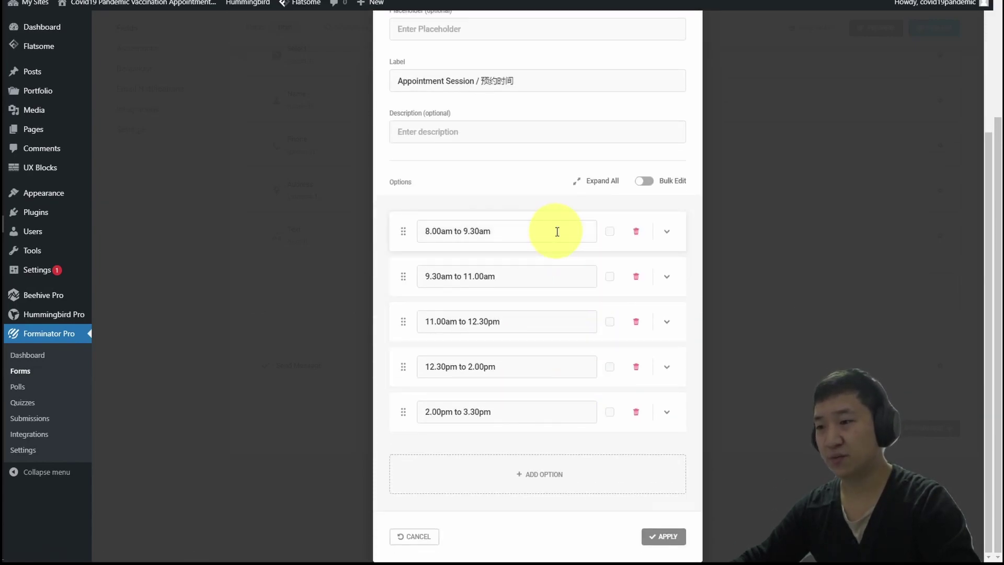
pyautogui.click(674, 242)
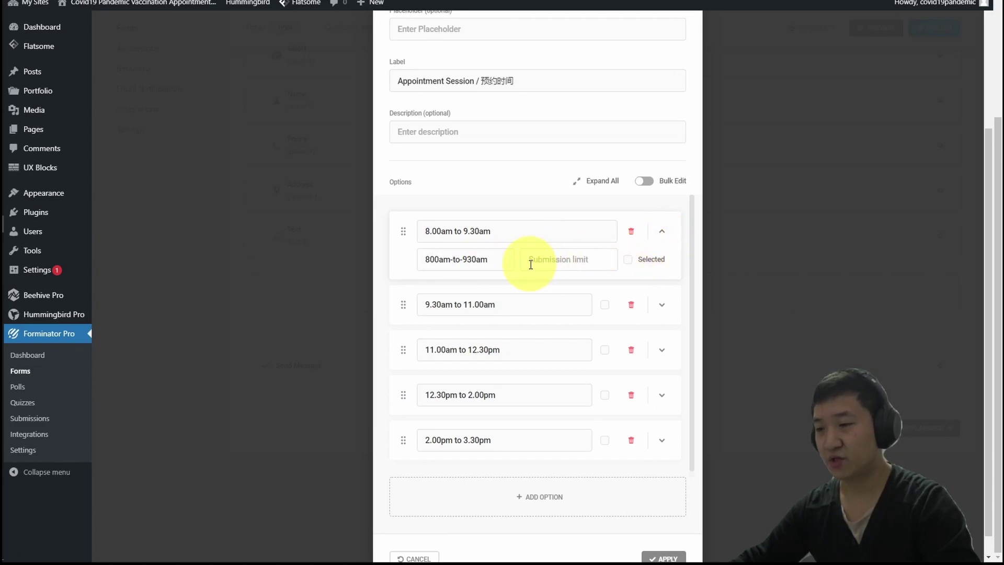
pyautogui.click(558, 264)
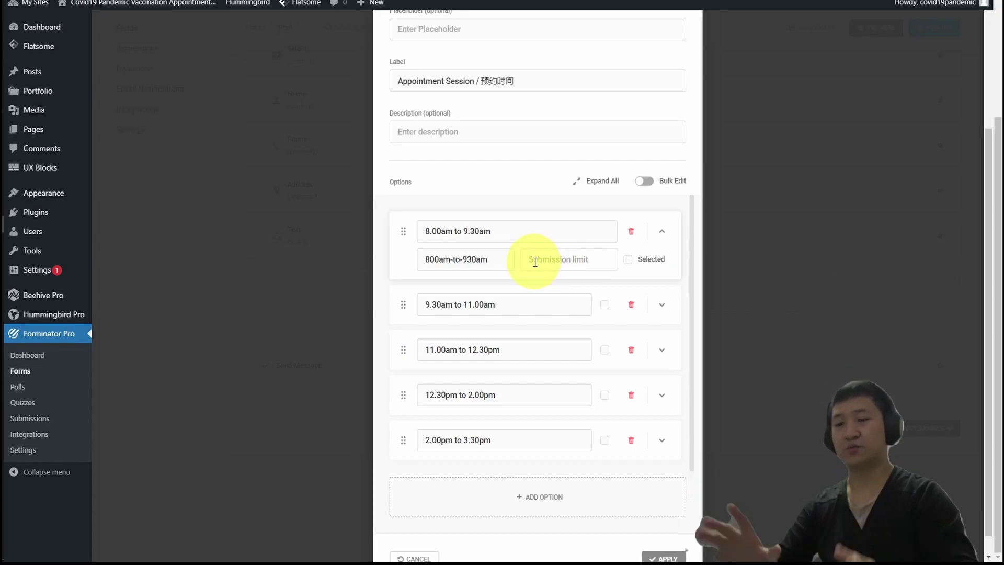
pyautogui.write('201')
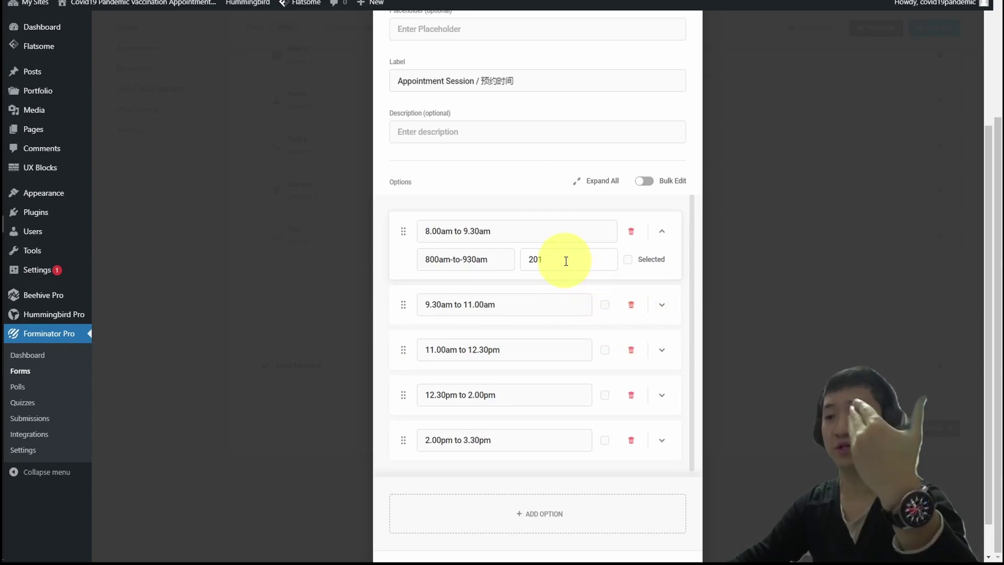
pyautogui.click(661, 304)
pyautogui.click(568, 335)
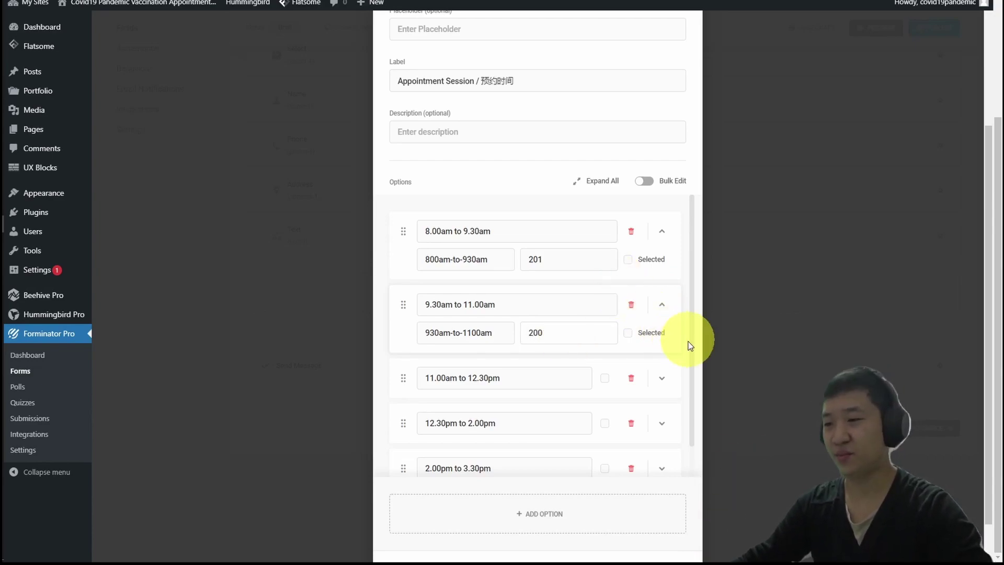
# Cap the 11.00am, 12.30pm and 2.00pm slots at 200 submissions each.
pyautogui.click(662, 378)
pyautogui.click(562, 409)
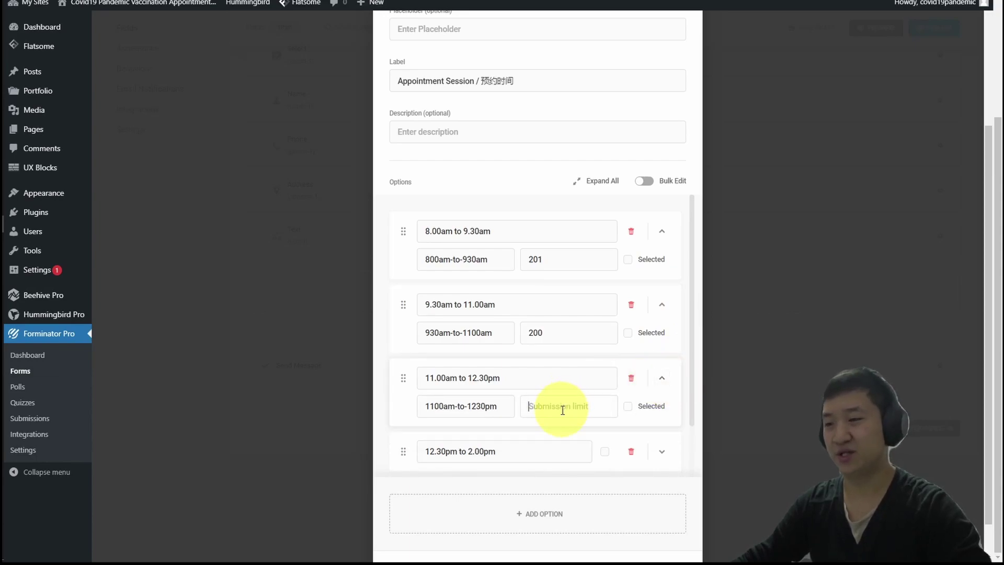
pyautogui.write('200')
pyautogui.scroll(-1, 657, 380)
pyautogui.click(662, 397)
pyautogui.scroll(-1, 575, 376)
pyautogui.click(559, 386)
pyautogui.write('200')
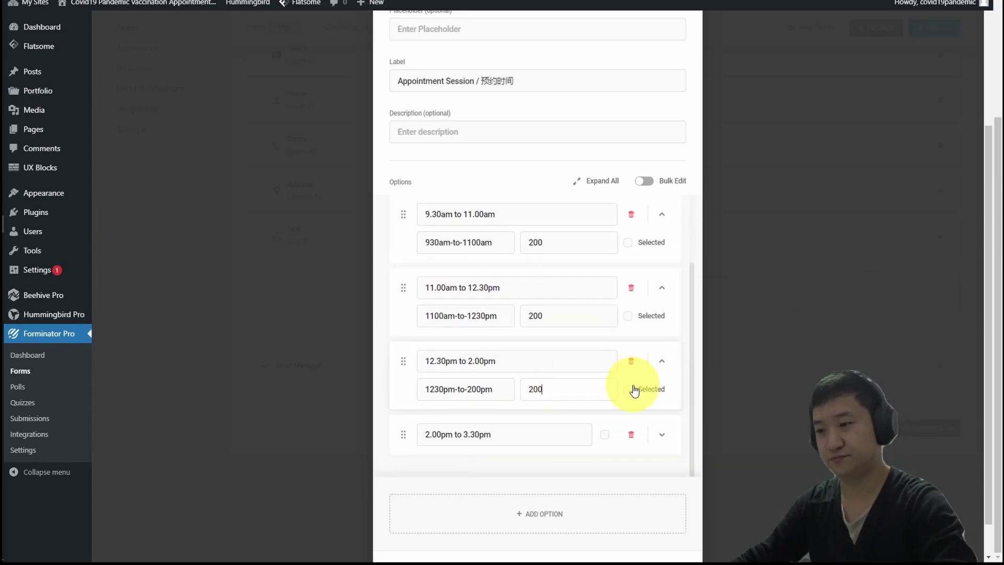
pyautogui.scroll(-1, 640, 397)
pyautogui.click(662, 395)
pyautogui.click(577, 422)
pyautogui.write('200')
pyautogui.scroll(4, 587, 287)
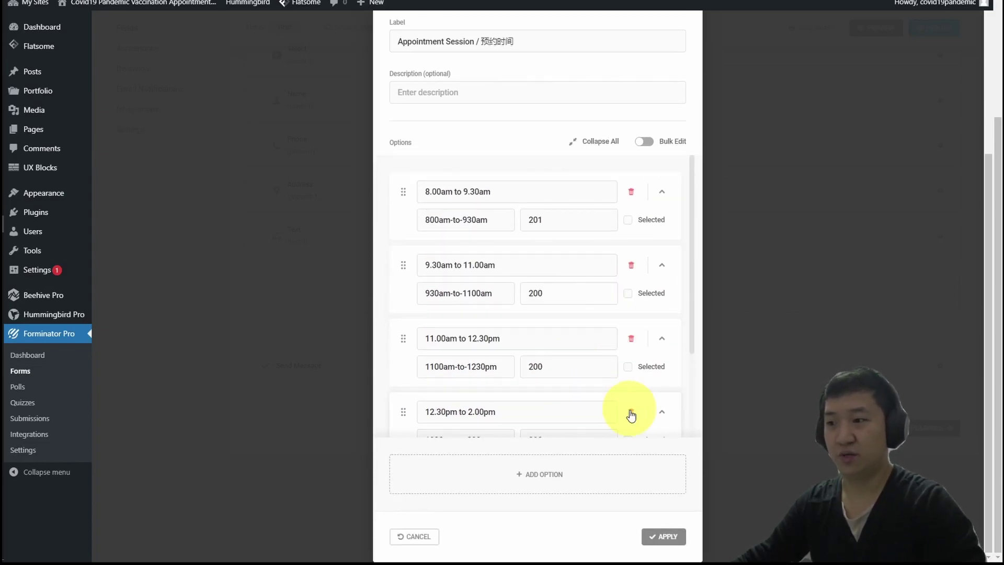
pyautogui.scroll(2, 641, 334)
pyautogui.scroll(1, 642, 334)
# Review the Appointment Session settings, calculation, styling and visibility options, then save the field.
pyautogui.click(441, 100)
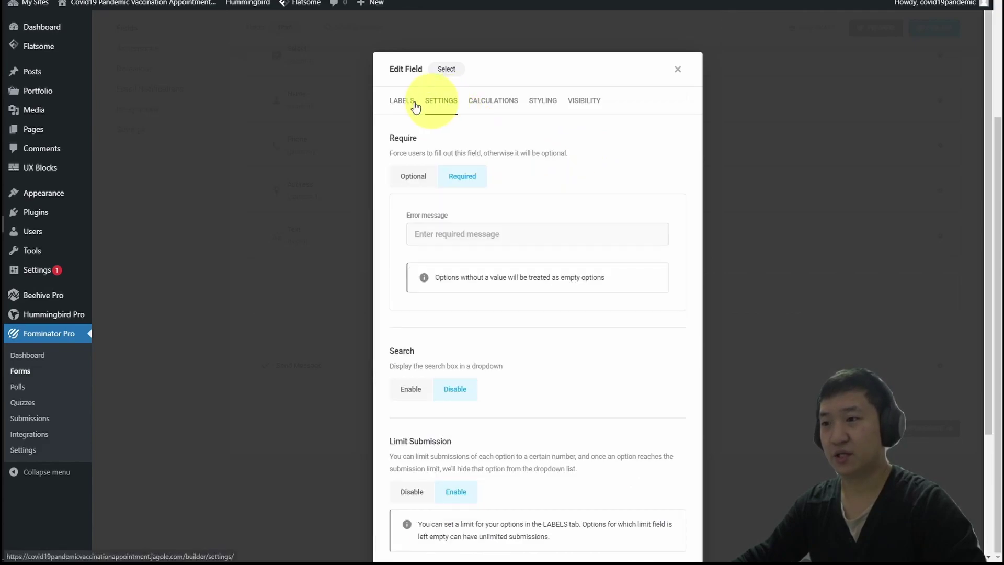
pyautogui.scroll(-3, 578, 290)
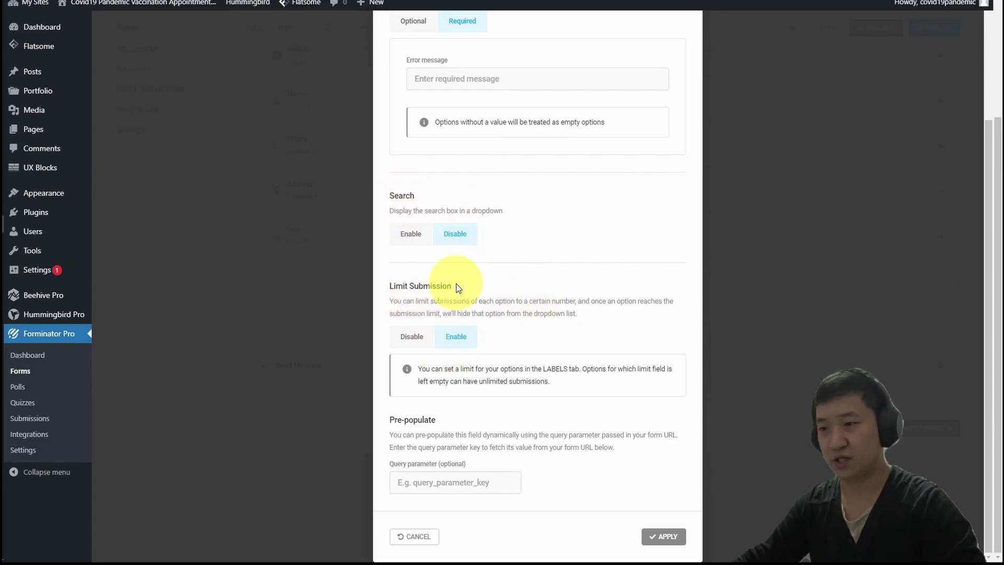
pyautogui.moveTo(393, 284); pyautogui.dragTo(509, 300)
pyautogui.click(488, 308)
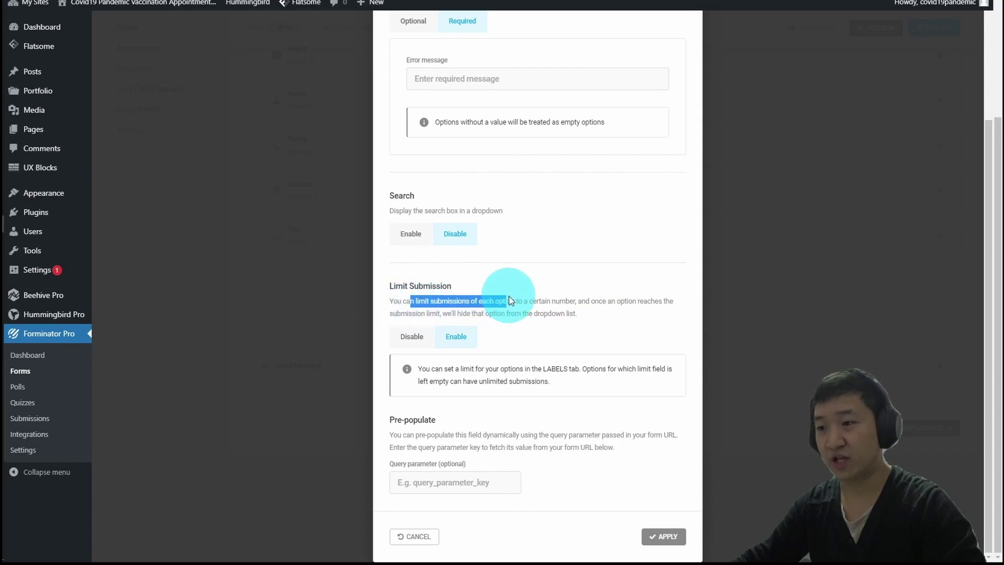
pyautogui.click(610, 301)
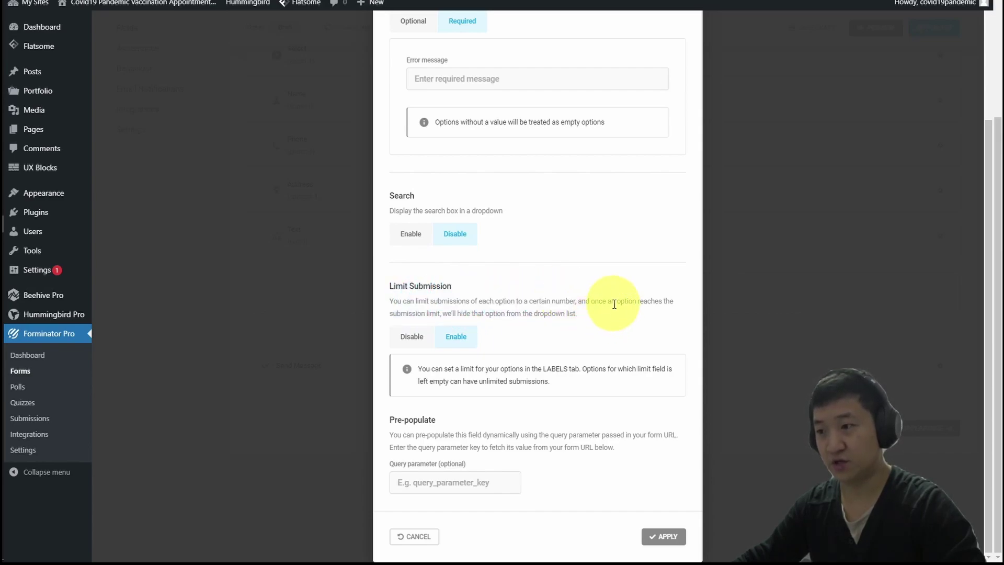
pyautogui.moveTo(592, 301); pyautogui.dragTo(611, 320)
pyautogui.click(613, 320)
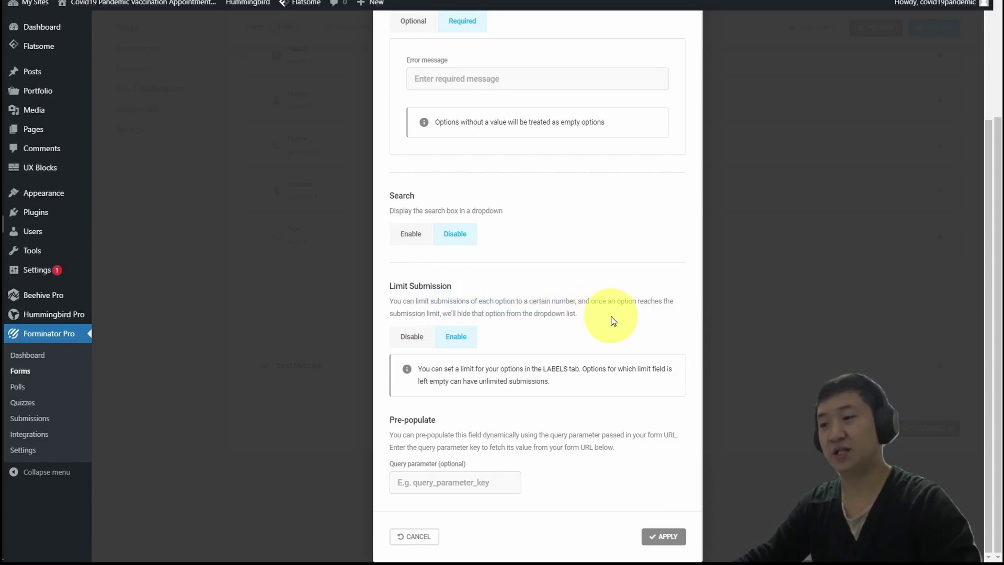
pyautogui.scroll(3, 613, 321)
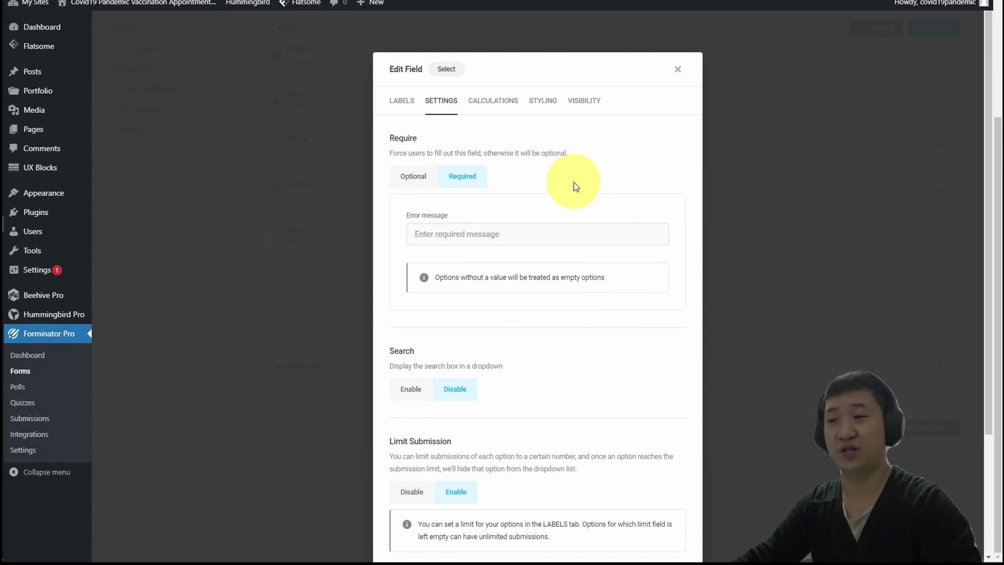
pyautogui.click(478, 101)
pyautogui.click(547, 216)
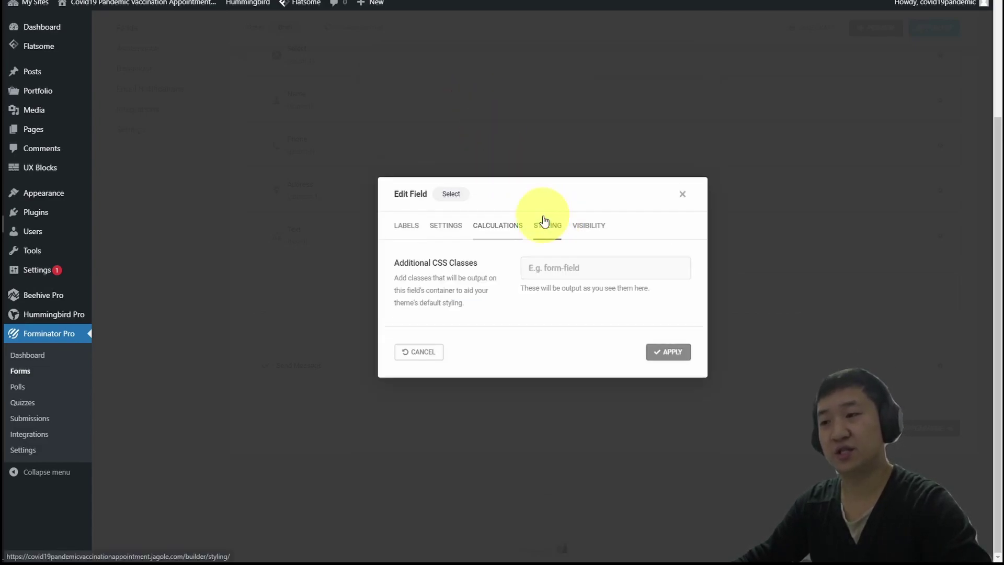
pyautogui.click(579, 231)
pyautogui.click(666, 402)
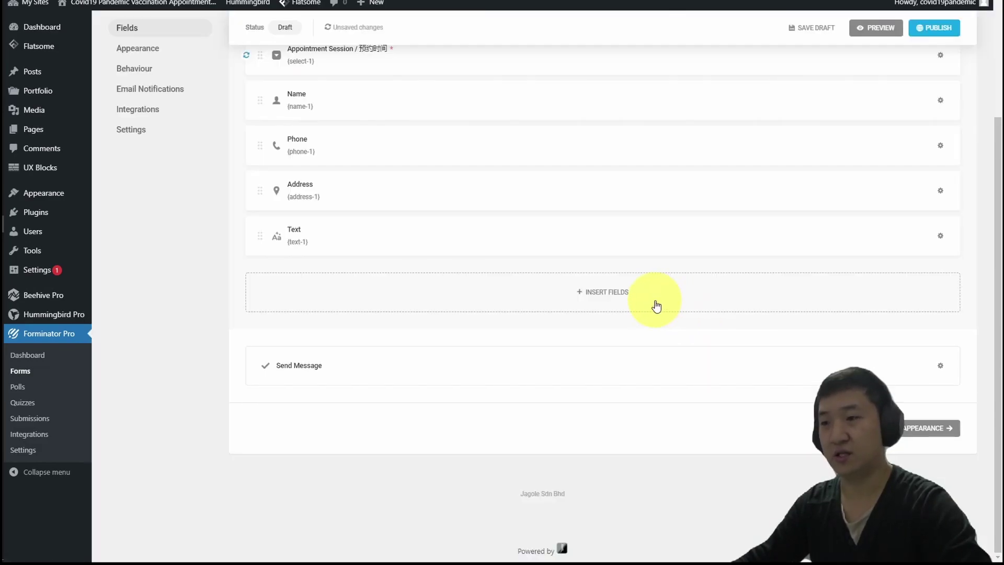
pyautogui.scroll(2, 686, 294)
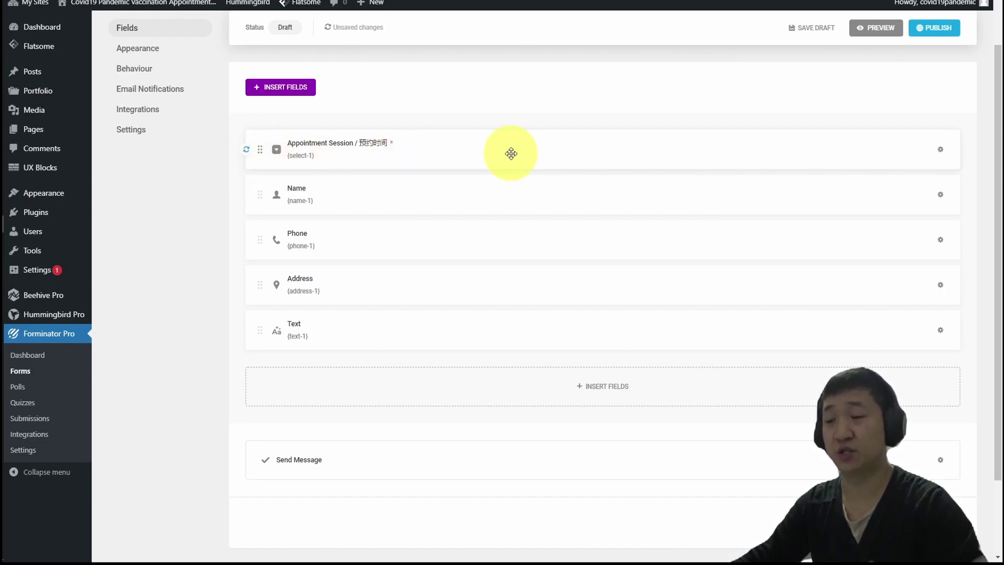
# Open the Name field and select the 'Name (as per IC) / 英文姓名 (按照登记)' line in Notepad2.
pyautogui.click(465, 201)
pyautogui.doubleClick(411, 283)
pyautogui.hotkey('alt', 'Tab')
pyautogui.click(430, 242)
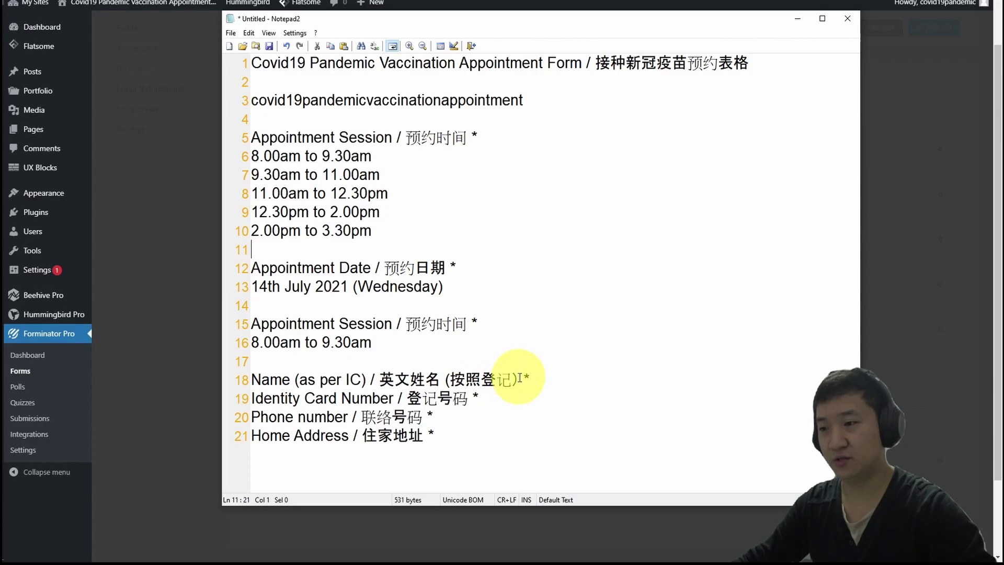
pyautogui.click(231, 377)
pyautogui.click(336, 380)
pyautogui.moveTo(519, 380); pyautogui.dragTo(251, 380)
# Paste 'Name (as per IC) / 英文姓名 (按照登记)' as the Name label and clear the sample placeholder.
pyautogui.hotkey('ctrl', 'c')
pyautogui.hotkey('alt', 'Tab')
pyautogui.hotkey('ctrl', 'v')
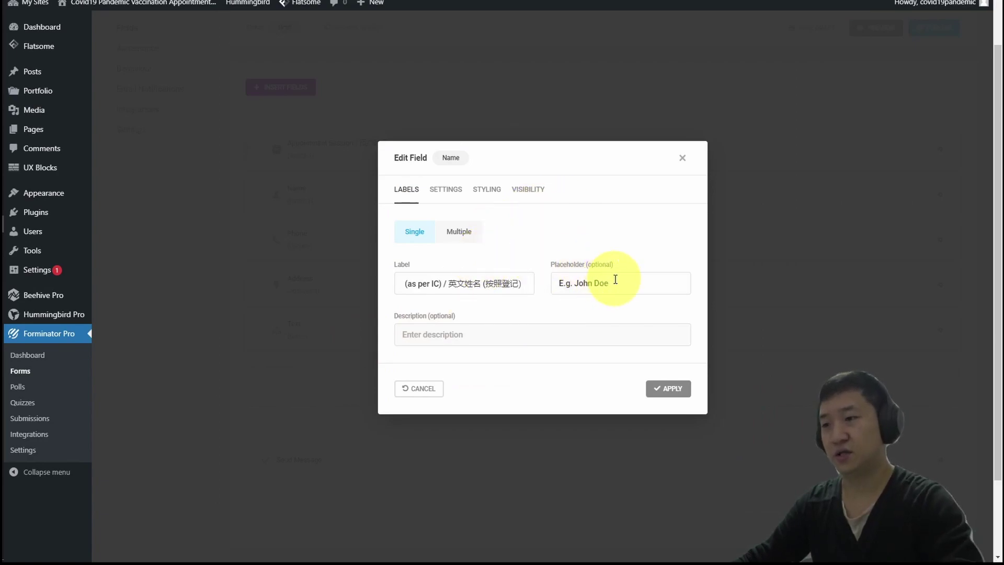
pyautogui.moveTo(615, 279); pyautogui.dragTo(515, 282)
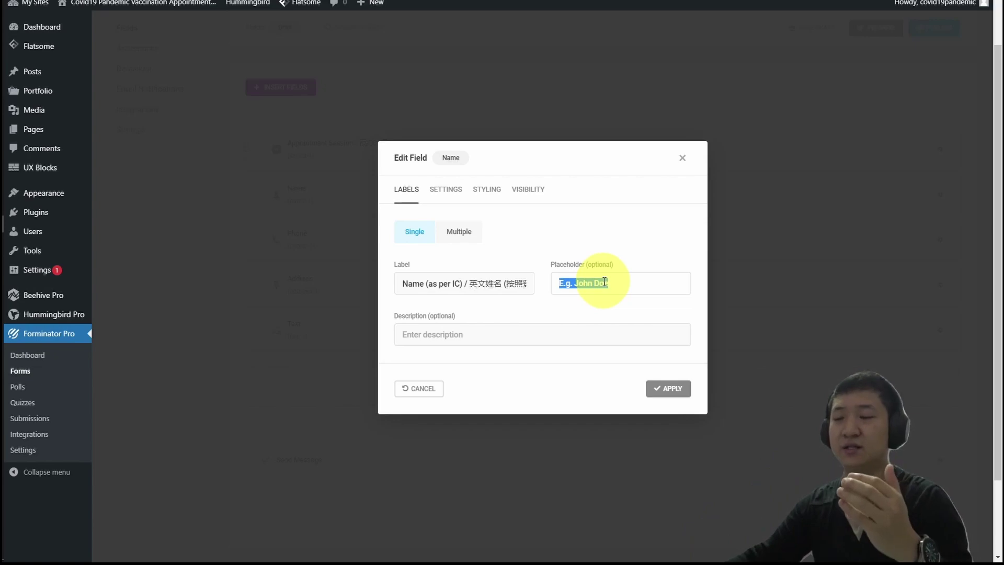
pyautogui.press('BackSpace')
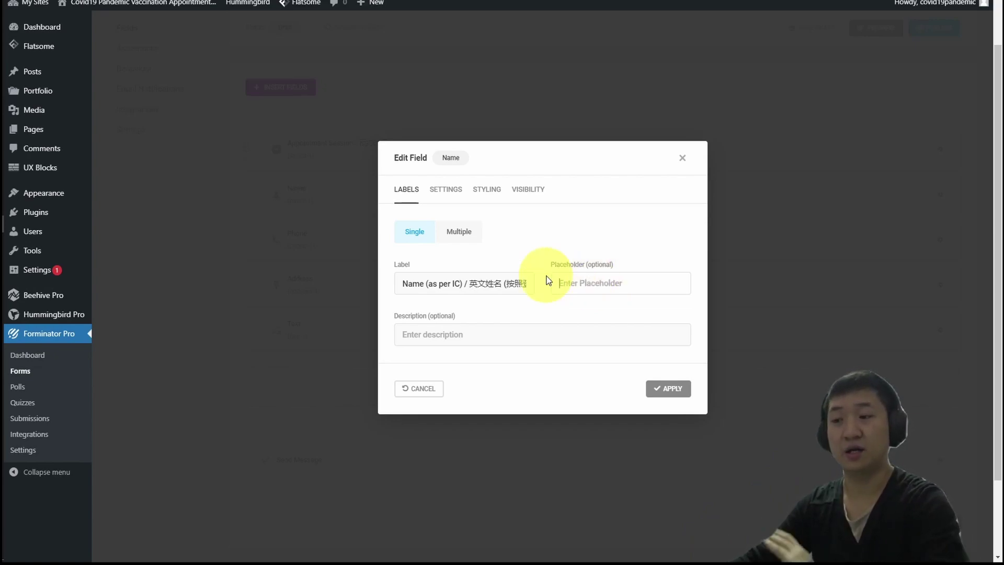
# Make the Name field required with the default error message and apply.
pyautogui.click(445, 189)
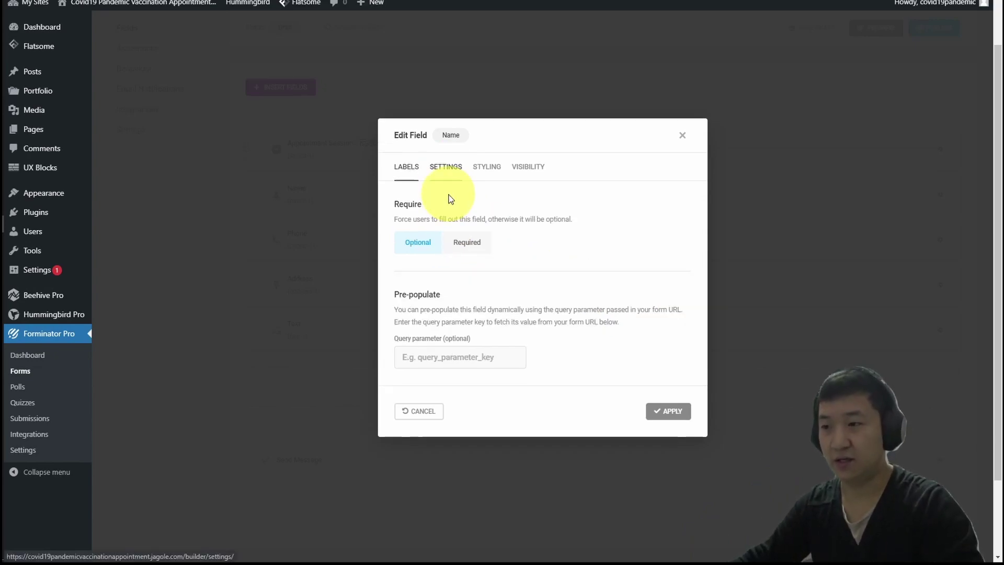
pyautogui.click(465, 242)
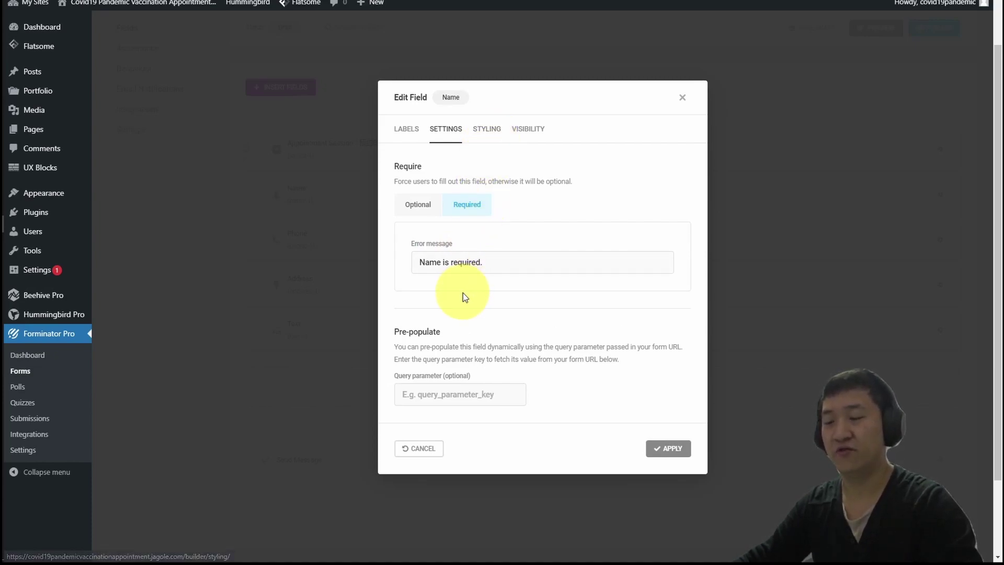
pyautogui.tripleClick(500, 265)
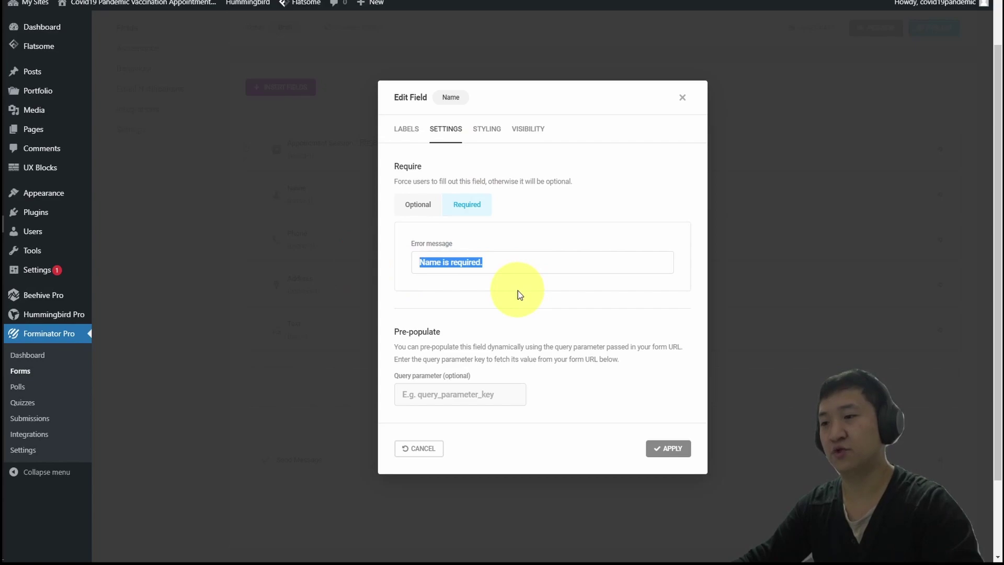
pyautogui.click(541, 283)
pyautogui.click(679, 453)
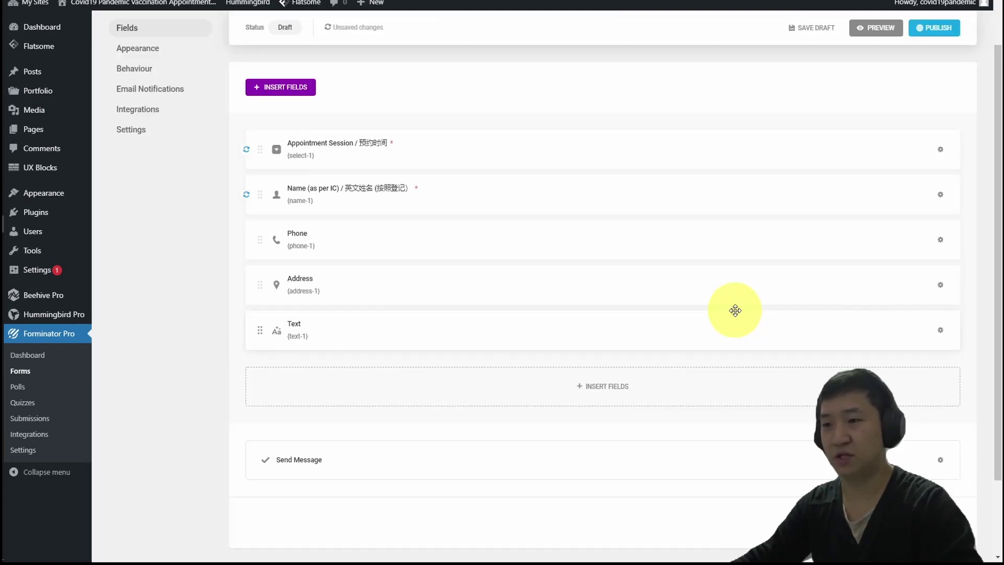
# Label the Phone field 'Phone number / 联络号码' and clear its sample placeholder.
pyautogui.click(327, 251)
pyautogui.hotkey('alt', 'Tab')
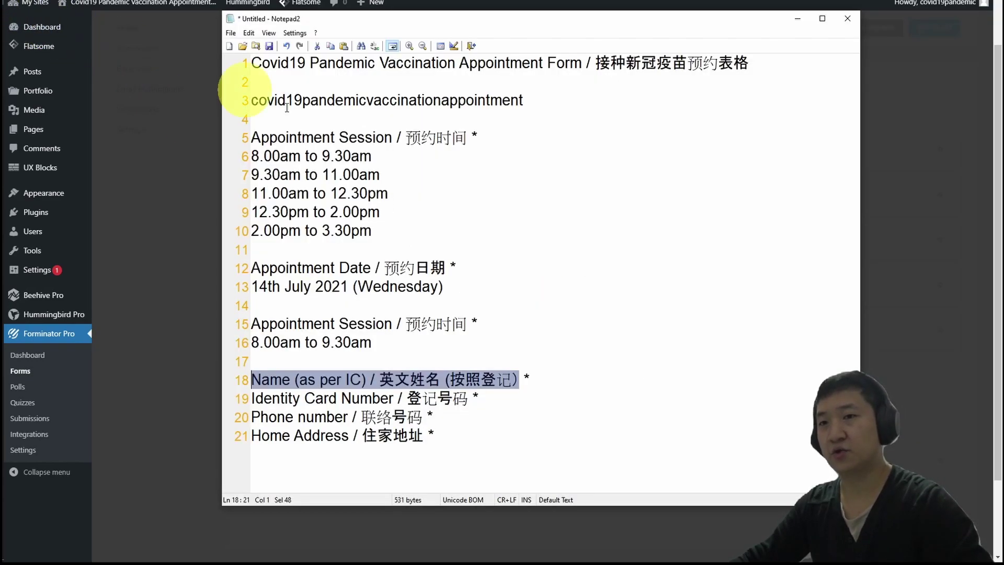
pyautogui.click(442, 398)
pyautogui.rightClick(416, 421)
pyautogui.click(426, 419)
pyautogui.moveTo(427, 418); pyautogui.dragTo(235, 416)
pyautogui.hotkey('ctrl', 'c')
pyautogui.hotkey('alt', 'Tab')
pyautogui.tripleClick(460, 262)
pyautogui.hotkey('ctrl', 'v')
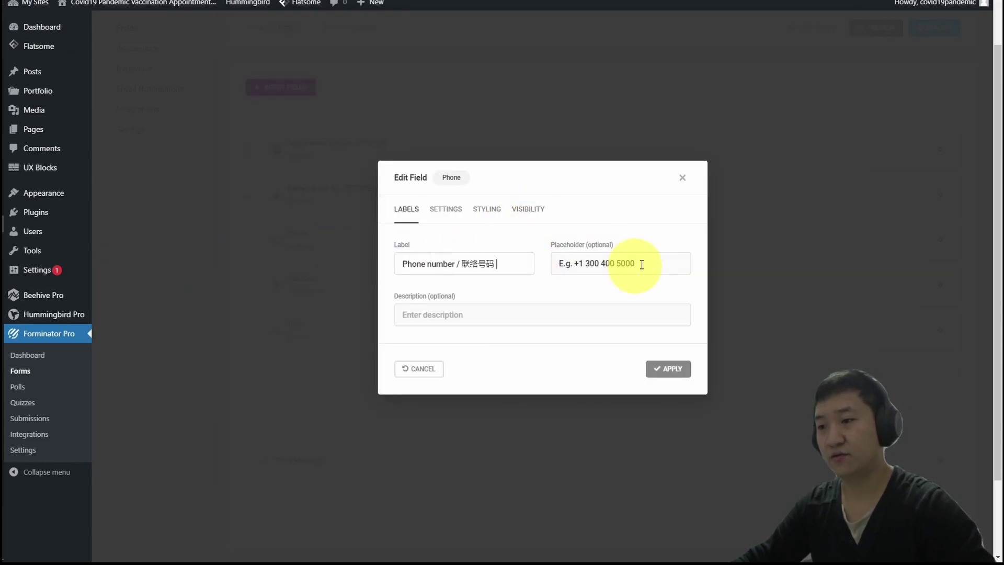
pyautogui.moveTo(658, 262); pyautogui.dragTo(557, 263)
pyautogui.press('BackSpace')
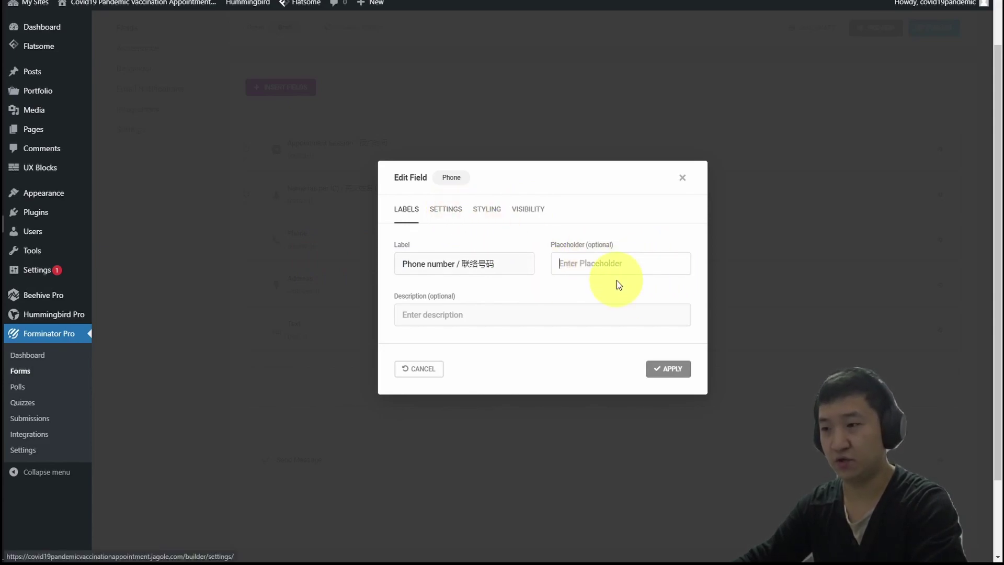
# Make the Phone field required, apply, and open the Address field for editing.
pyautogui.click(447, 210)
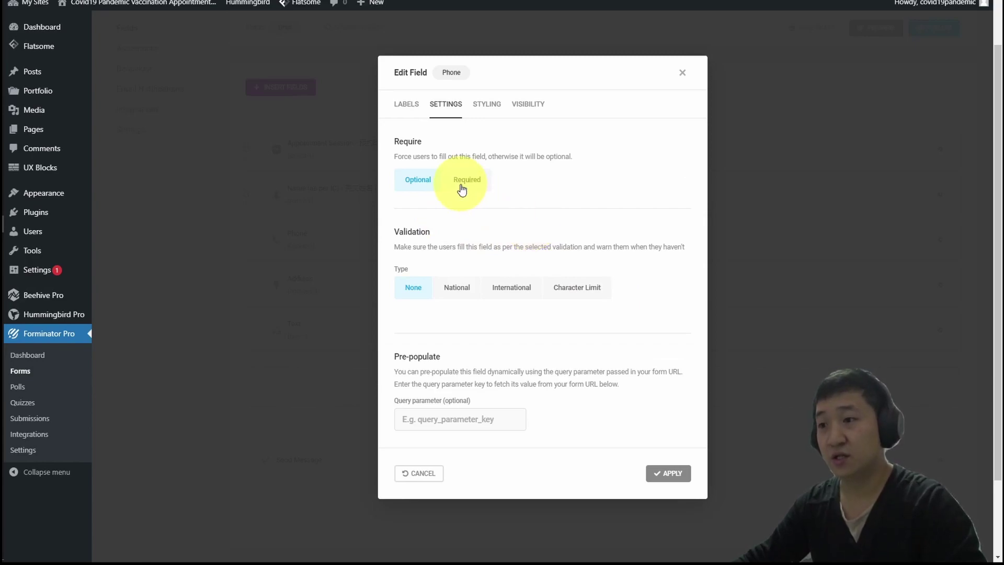
pyautogui.click(463, 184)
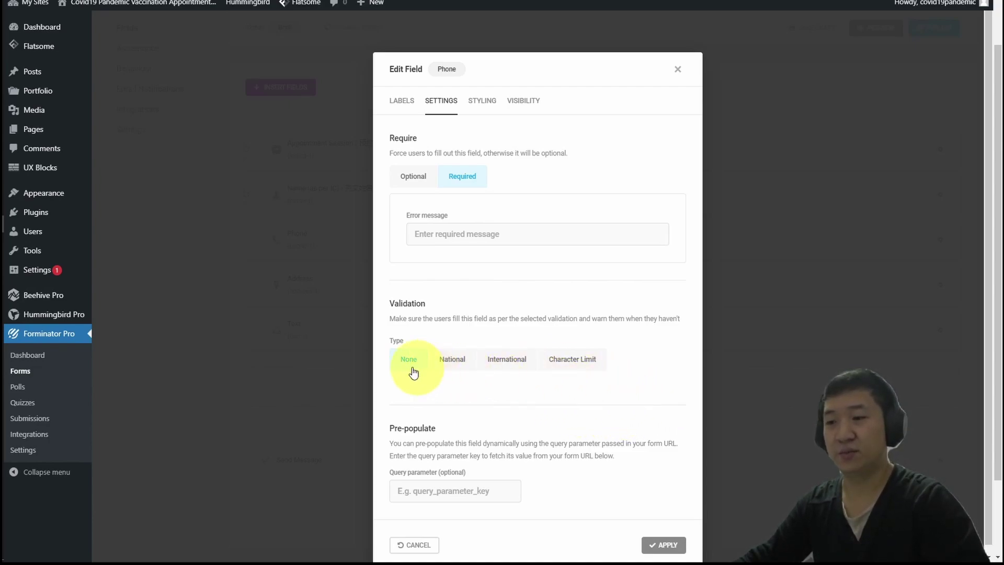
pyautogui.click(662, 544)
pyautogui.click(320, 285)
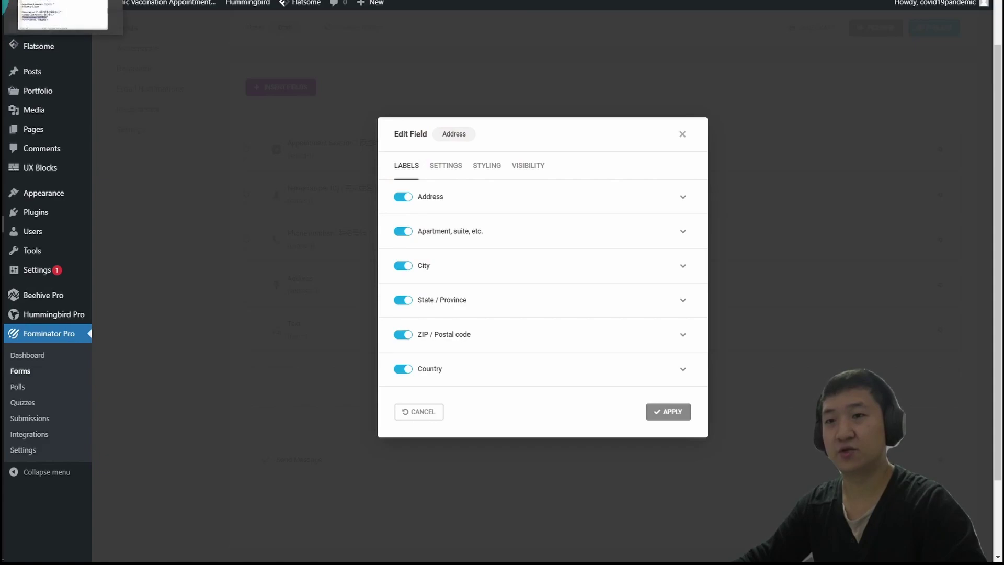
# Copy 'Home Address / 住家地址' from the notes and paste it as the Address label.
pyautogui.click(32, 15)
pyautogui.click(422, 438)
pyautogui.moveTo(423, 438); pyautogui.dragTo(269, 438)
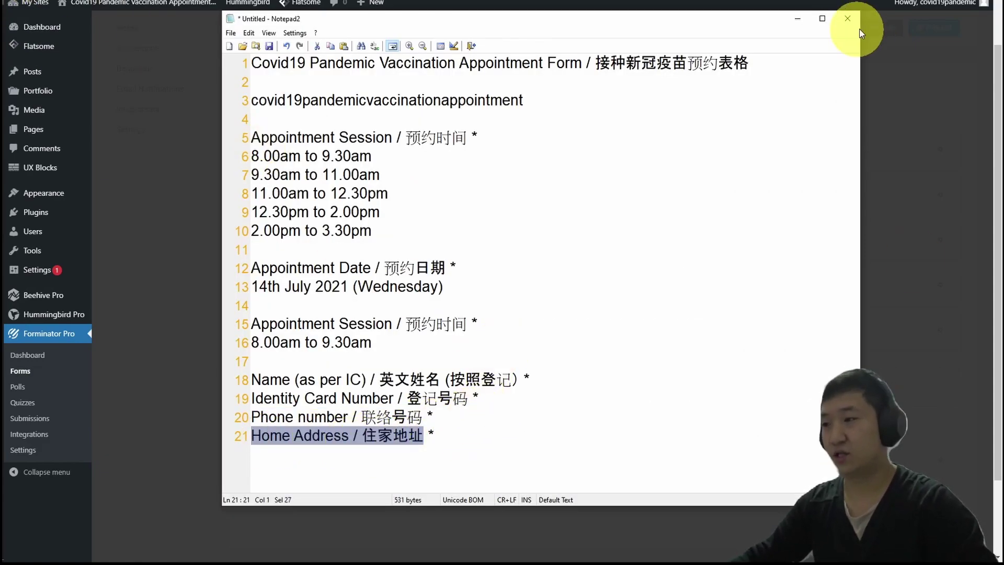
pyautogui.click(797, 19)
pyautogui.click(544, 205)
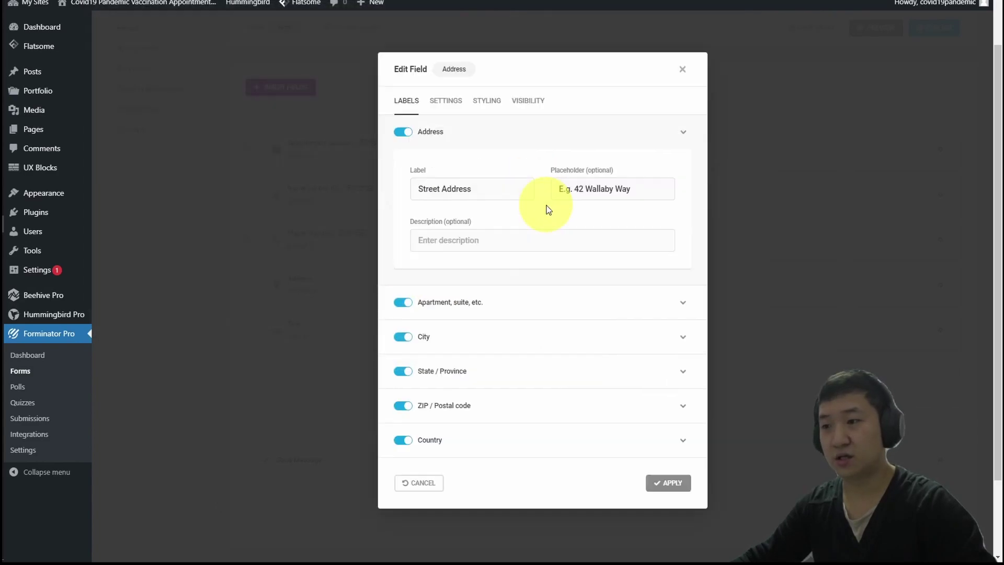
pyautogui.moveTo(534, 186); pyautogui.dragTo(347, 175)
pyautogui.hotkey('ctrl', 'v')
# Clear the street address placeholder 'E.g. 42 Wallaby Way' and the City placeholder 'E.g. Sydney'.
pyautogui.moveTo(661, 190); pyautogui.dragTo(416, 176)
pyautogui.press('BackSpace')
pyautogui.click(681, 306)
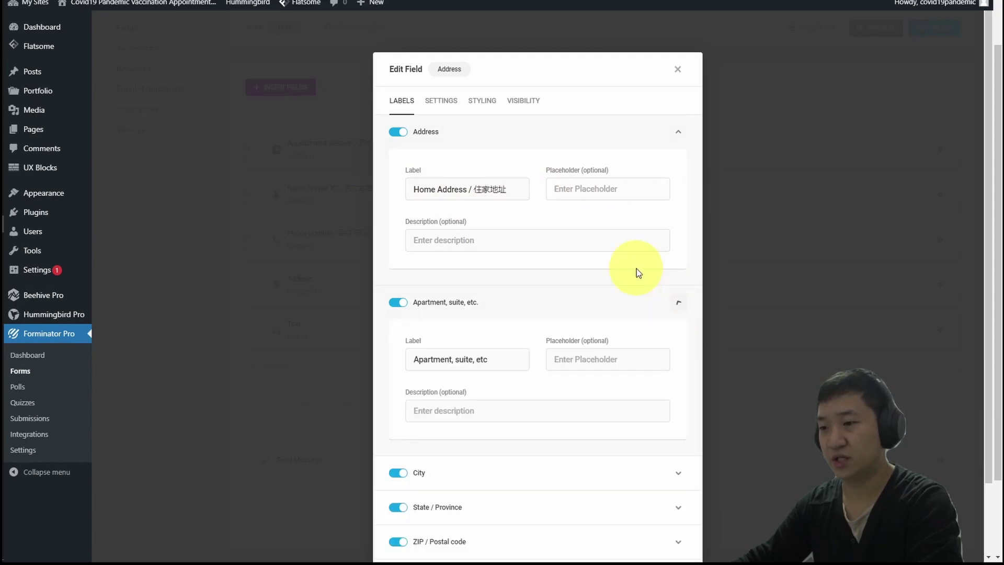
pyautogui.scroll(-2, 578, 231)
pyautogui.click(667, 390)
pyautogui.scroll(-3, 601, 397)
pyautogui.click(614, 310)
pyautogui.hotkey('ctrl', 'a')
pyautogui.press('BackSpace')
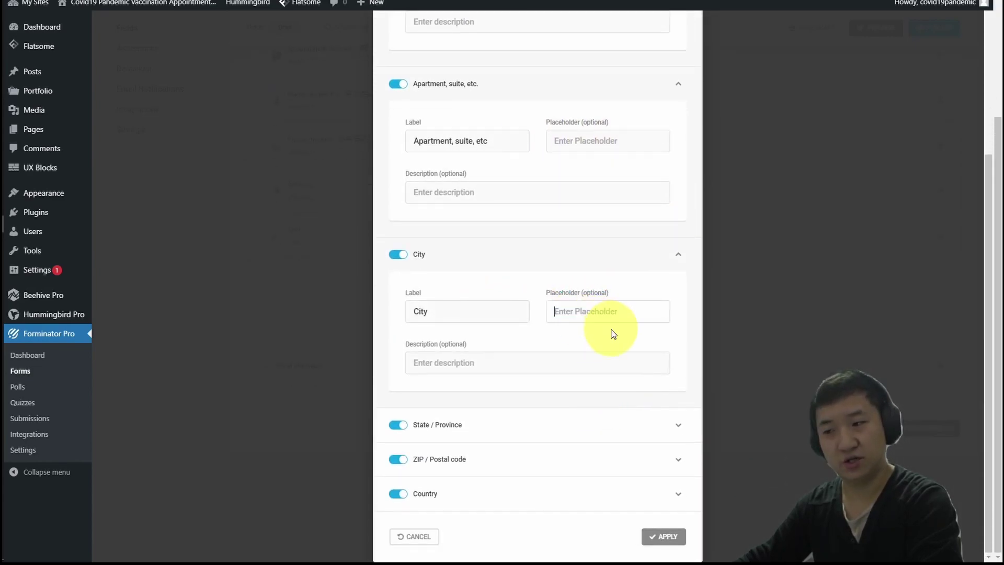
# Clear the State 'E.g. New South Wales' and ZIP 'E.g. 2000' placeholders.
pyautogui.click(675, 434)
pyautogui.scroll(-2, 613, 320)
pyautogui.scroll(-1, 614, 320)
pyautogui.click(628, 346)
pyautogui.hotkey('ctrl', 'a')
pyautogui.press('BackSpace')
pyautogui.click(673, 462)
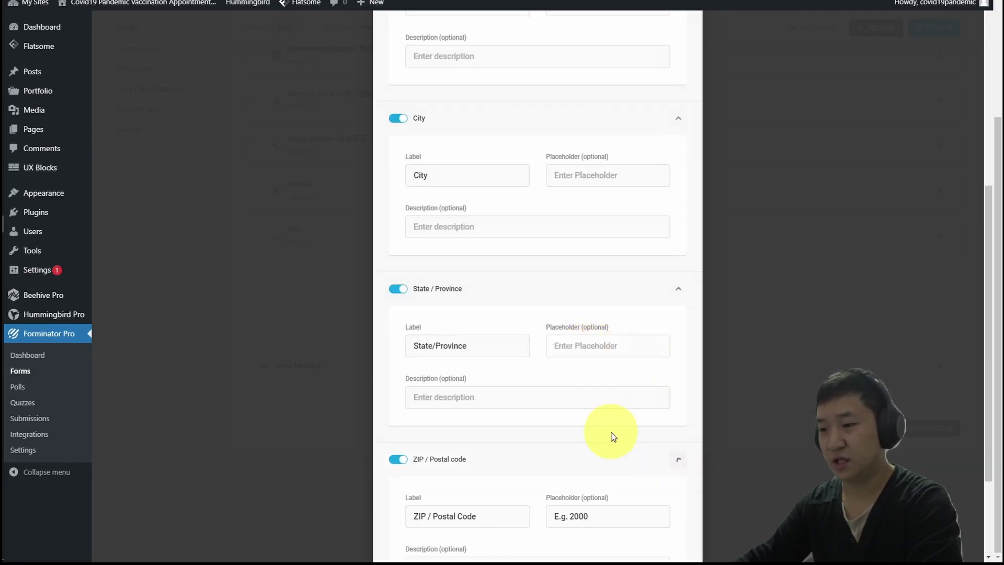
pyautogui.scroll(-3, 637, 429)
pyautogui.hotkey('ctrl', 'a')
pyautogui.press('BackSpace')
# Set the Country sub-field's default to Malaysia.
pyautogui.click(679, 481)
pyautogui.scroll(-3, 632, 441)
pyautogui.click(631, 422)
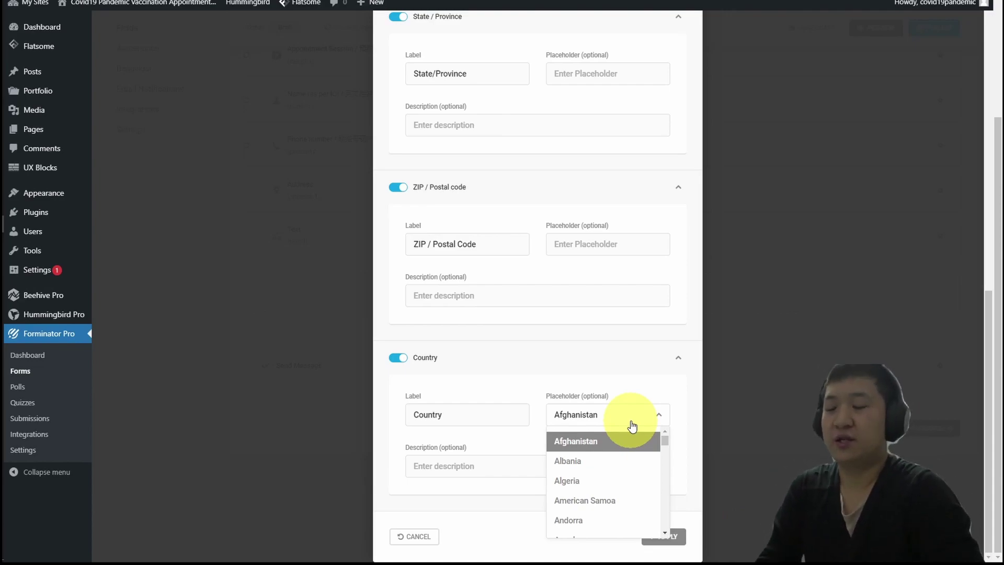
pyautogui.scroll(-15, 604, 465)
pyautogui.scroll(-20, 605, 469)
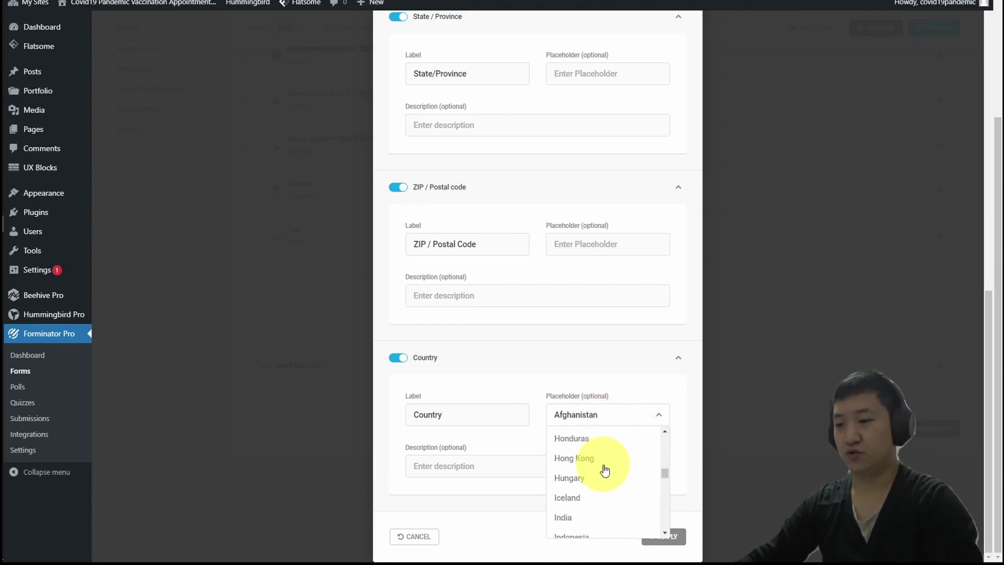
pyautogui.scroll(-3, 605, 470)
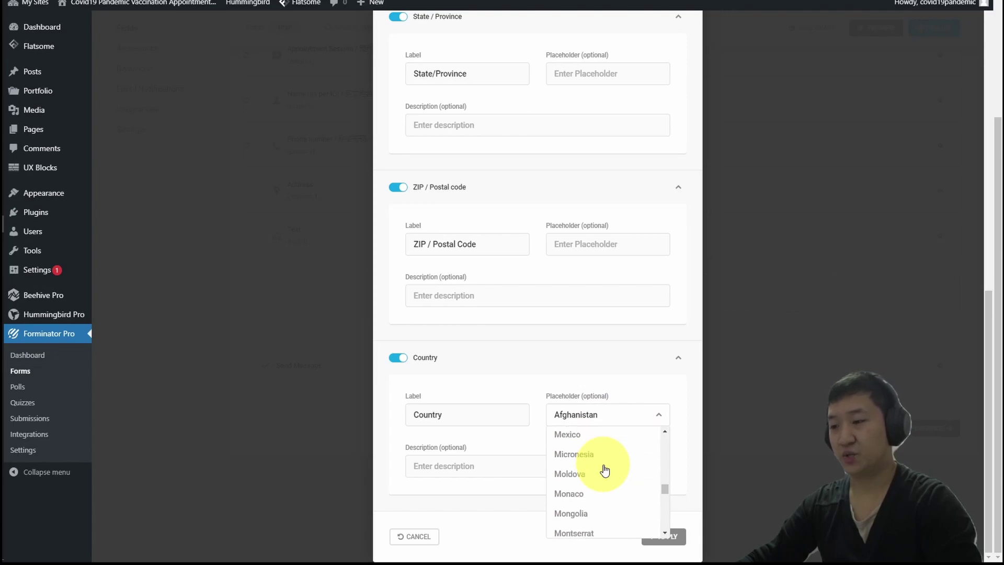
pyautogui.scroll(2, 605, 469)
pyautogui.scroll(3, 612, 468)
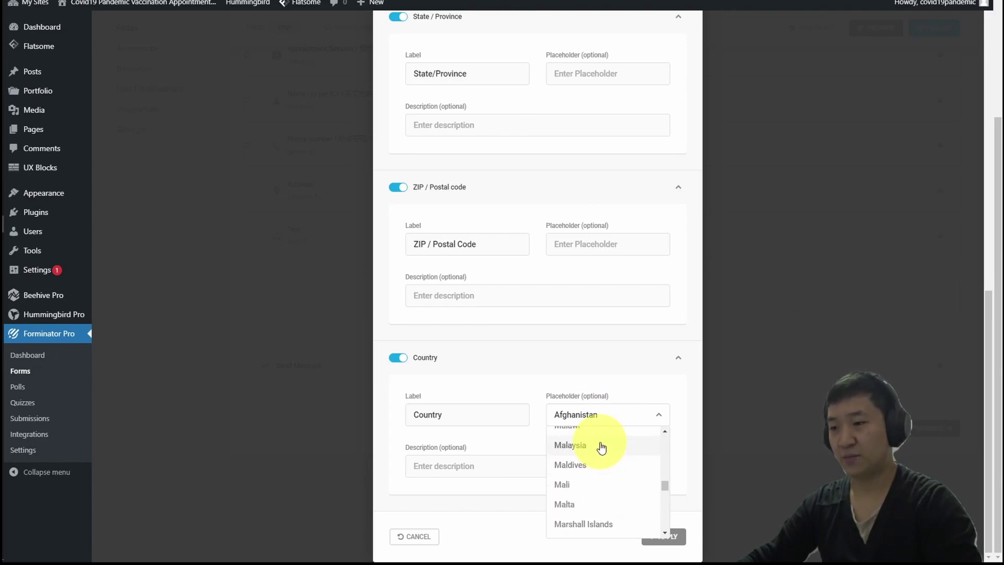
pyautogui.click(599, 445)
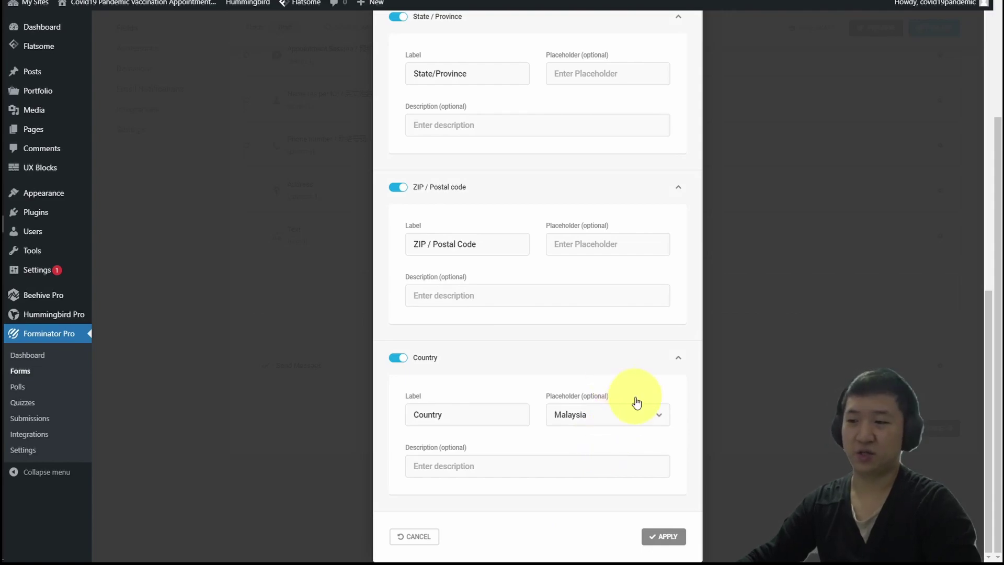
pyautogui.scroll(10, 658, 387)
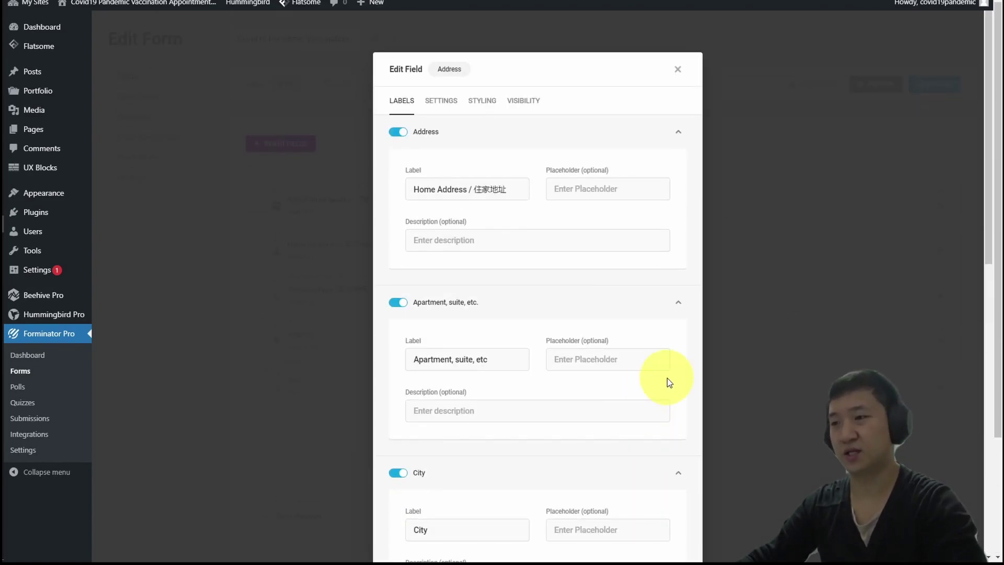
pyautogui.click(436, 100)
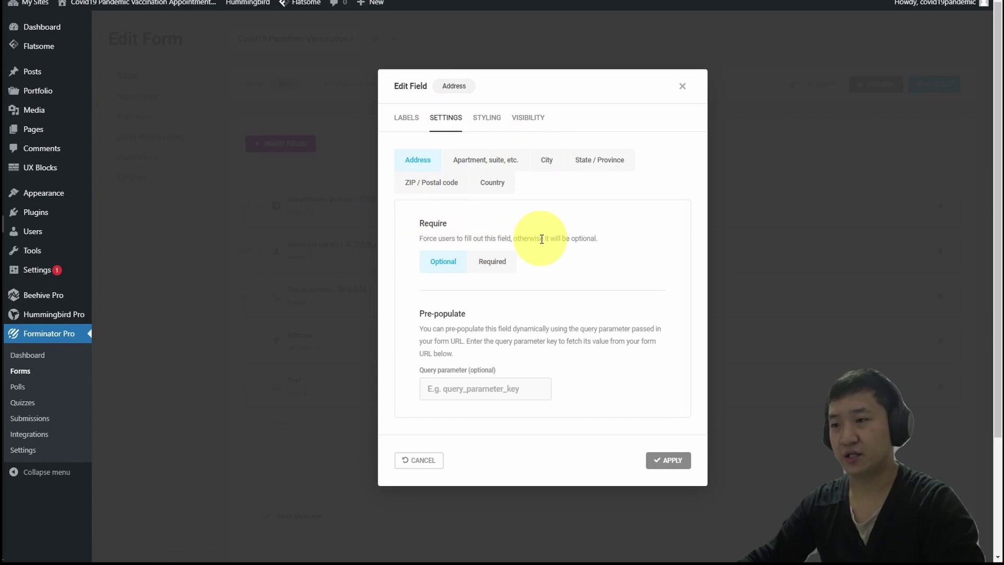
# Mark the street address, City, State / Province and ZIP / Postal code sub-fields as required.
pyautogui.click(491, 262)
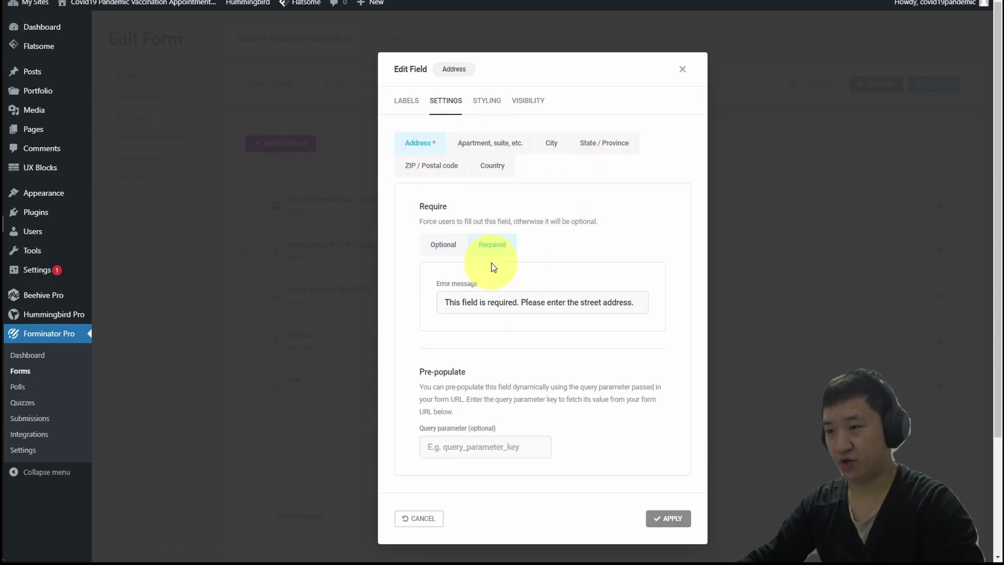
pyautogui.click(496, 140)
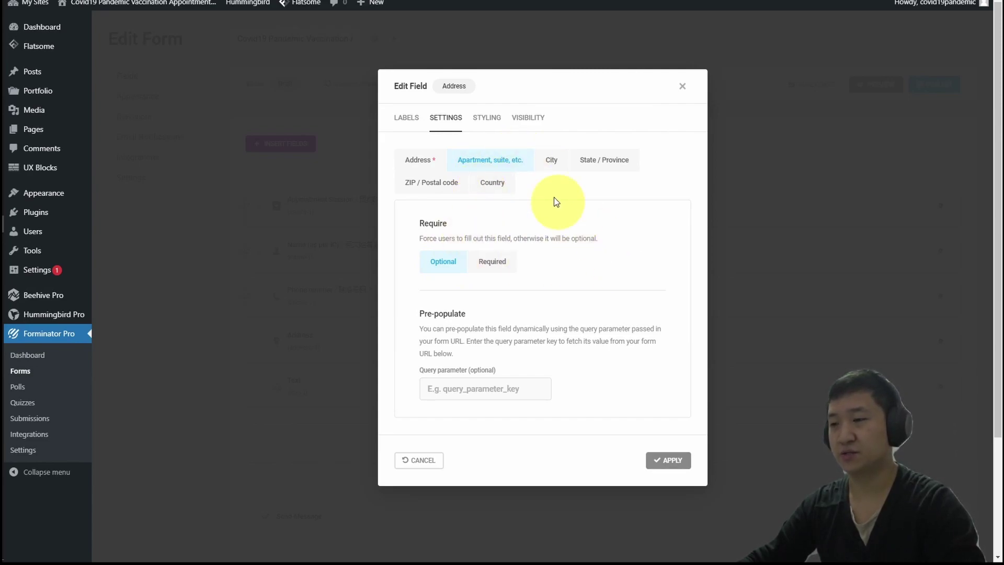
pyautogui.click(552, 161)
pyautogui.click(513, 261)
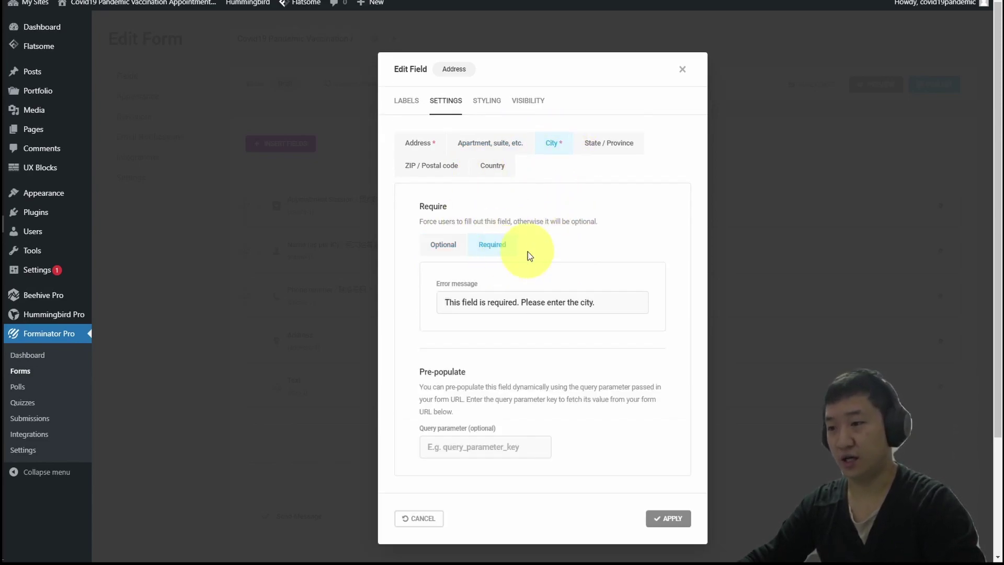
pyautogui.click(612, 153)
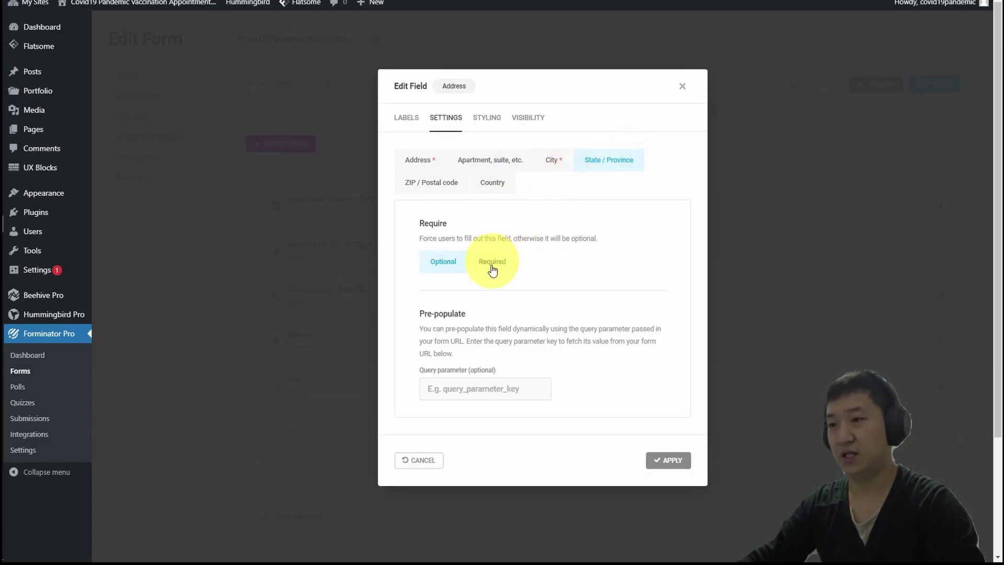
pyautogui.click(490, 261)
pyautogui.click(441, 174)
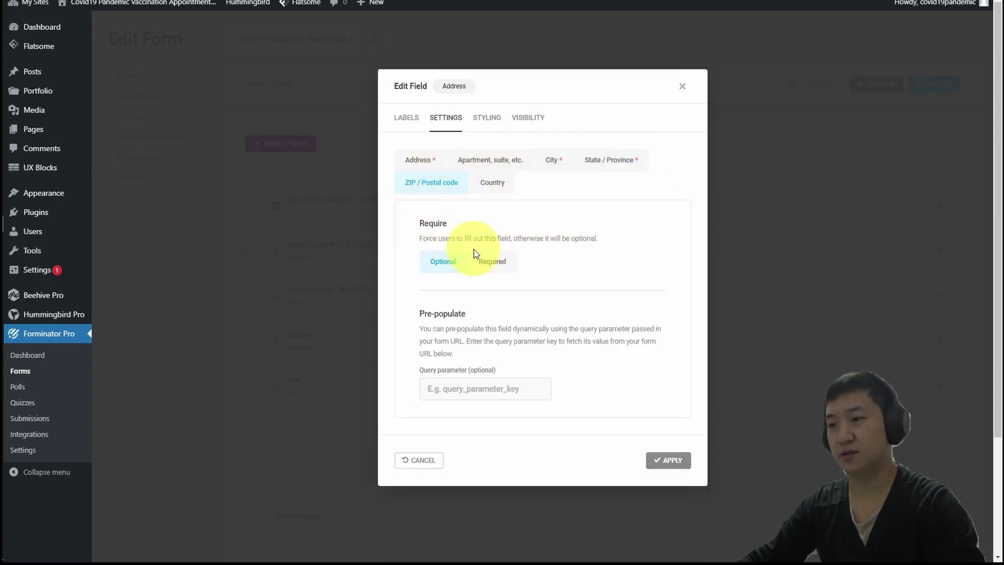
pyautogui.click(489, 260)
pyautogui.click(496, 165)
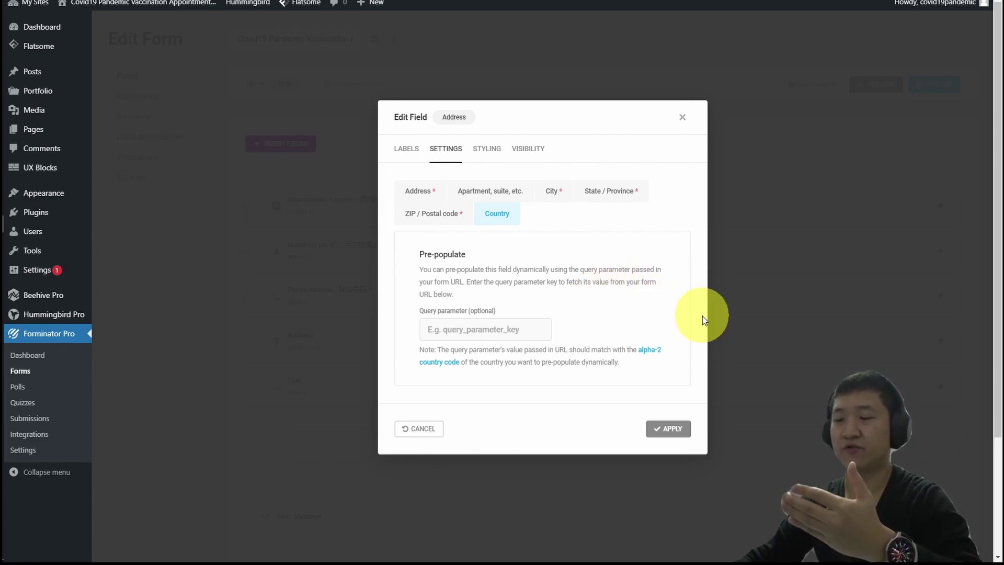
# Apply the Address settings and relabel the Text field 'Identity Card Number / 登记号码'.
pyautogui.click(670, 430)
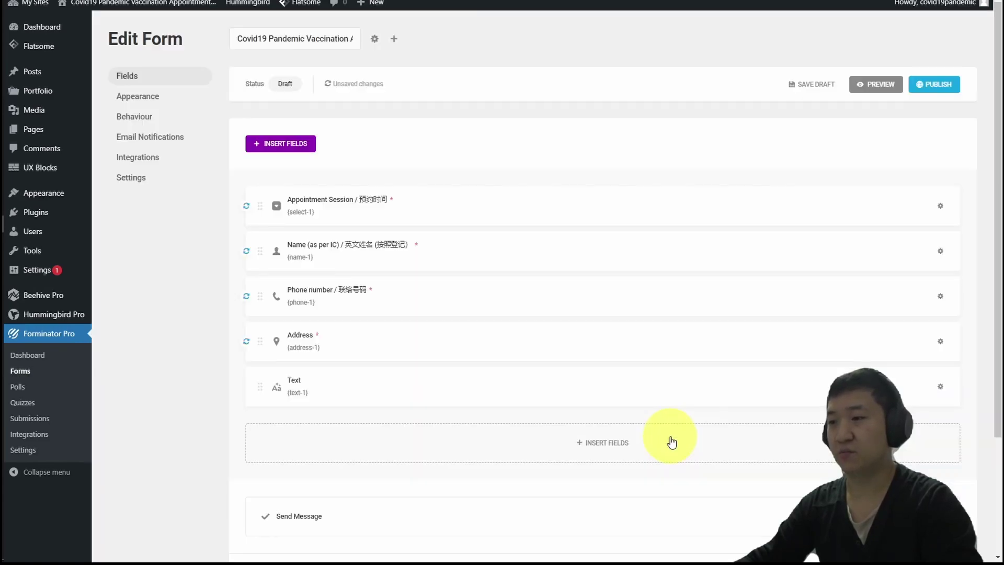
pyautogui.click(387, 397)
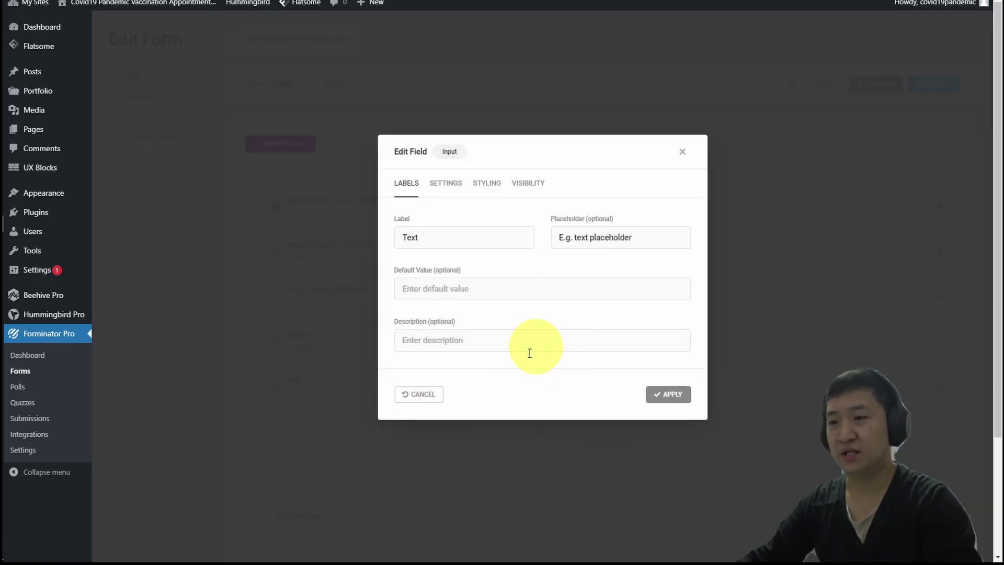
pyautogui.doubleClick(413, 238)
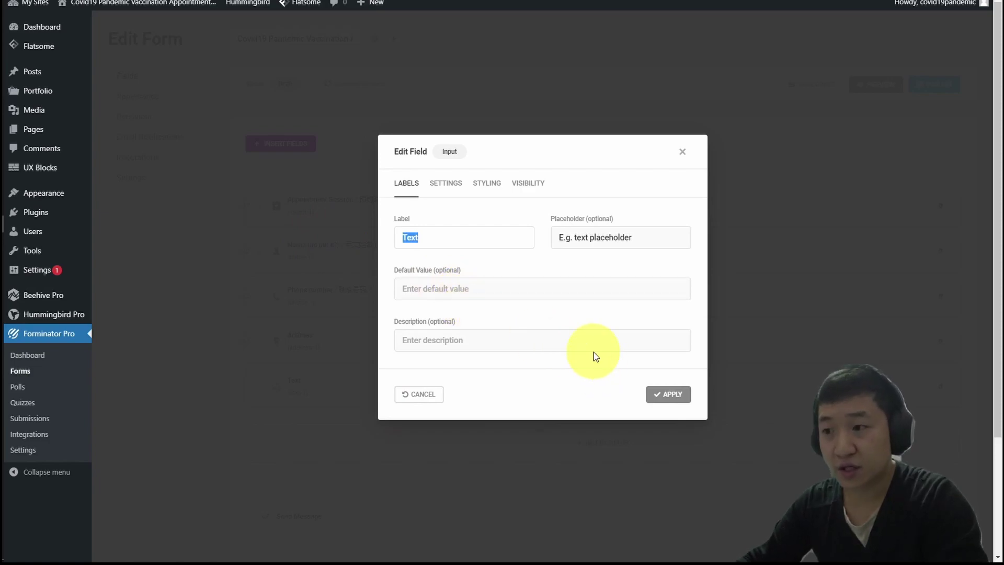
pyautogui.hotkey('alt', 'Tab')
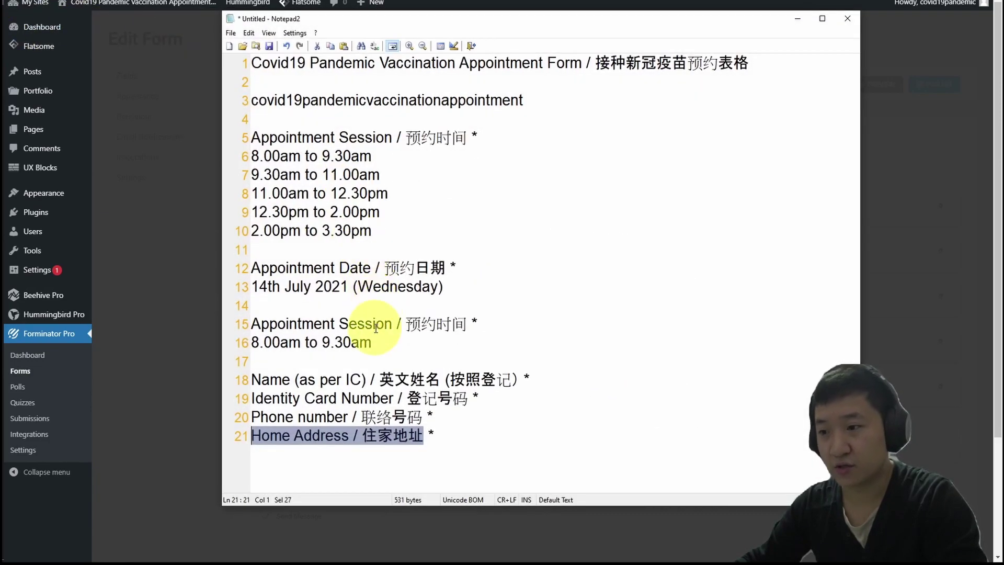
pyautogui.moveTo(468, 399); pyautogui.dragTo(250, 398)
pyautogui.hotkey('ctrl', 'c')
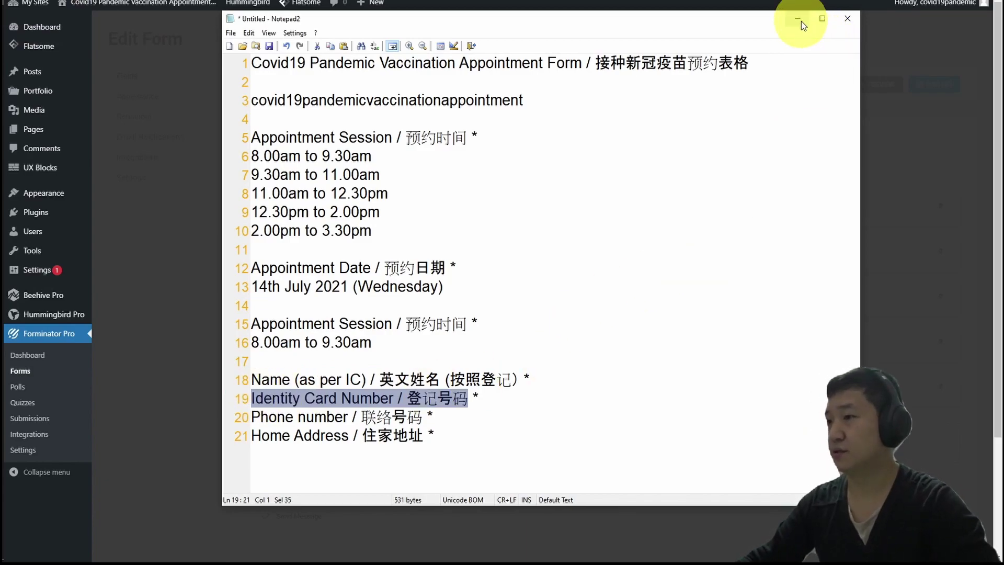
pyautogui.click(801, 21)
pyautogui.hotkey('ctrl', 'v')
# Make the Identity Card Number field required and move it above the phone number field.
pyautogui.click(605, 231)
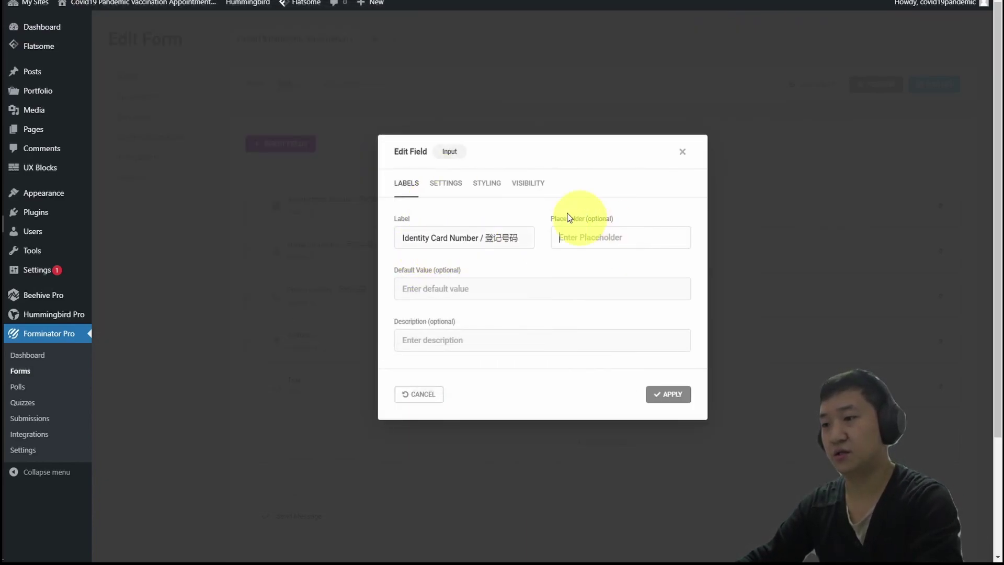
pyautogui.click(446, 183)
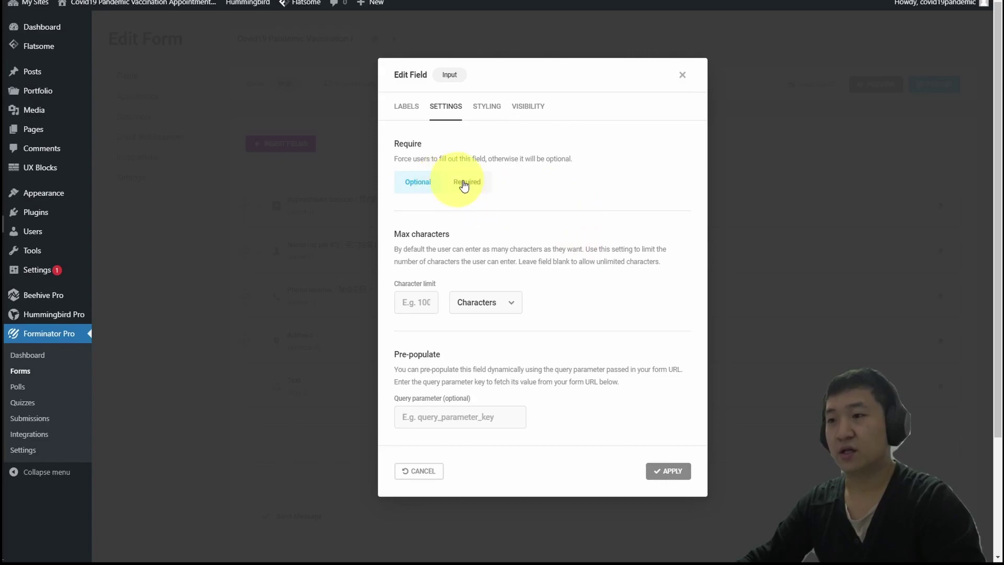
pyautogui.click(456, 184)
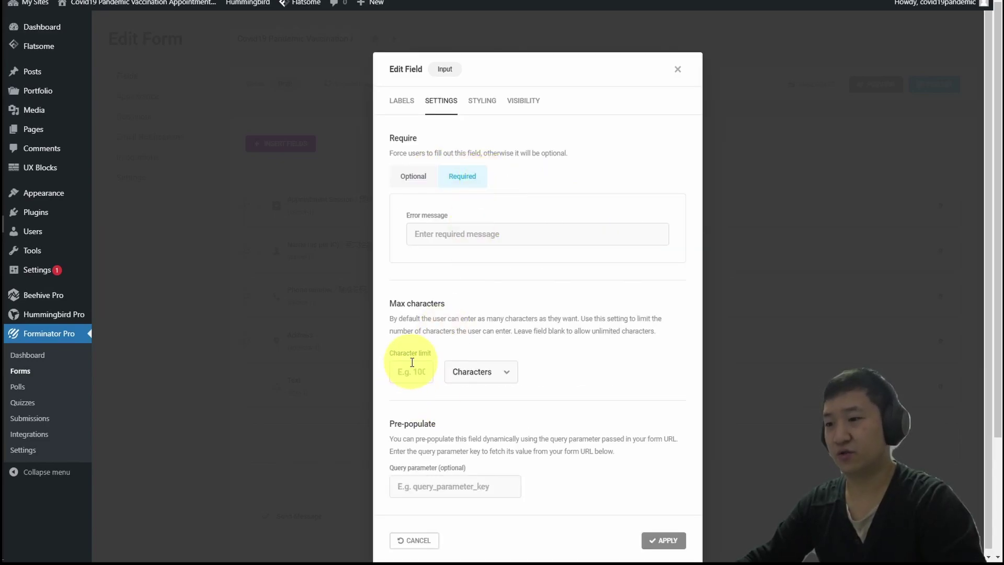
pyautogui.click(672, 540)
pyautogui.moveTo(366, 381); pyautogui.dragTo(440, 264)
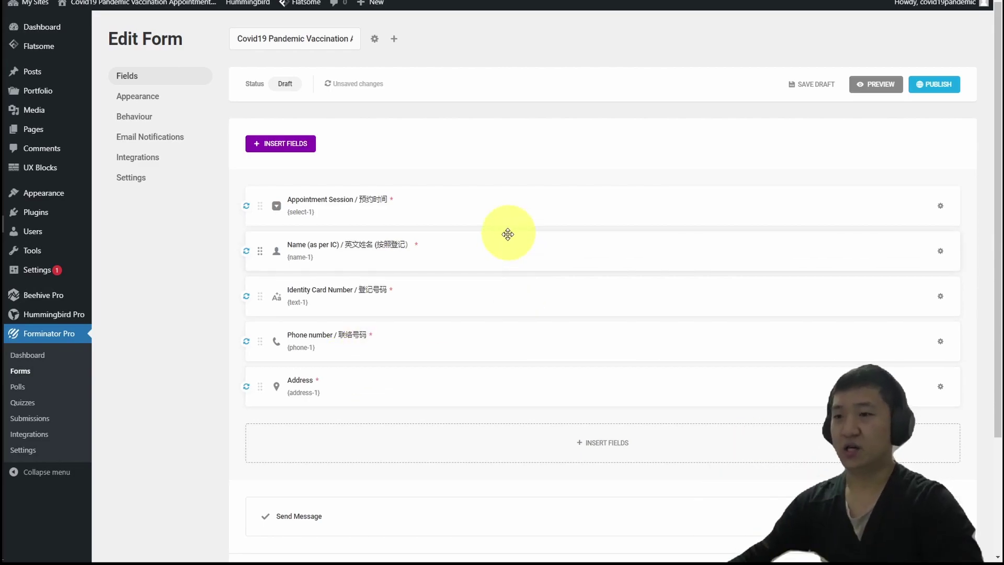
pyautogui.click(865, 93)
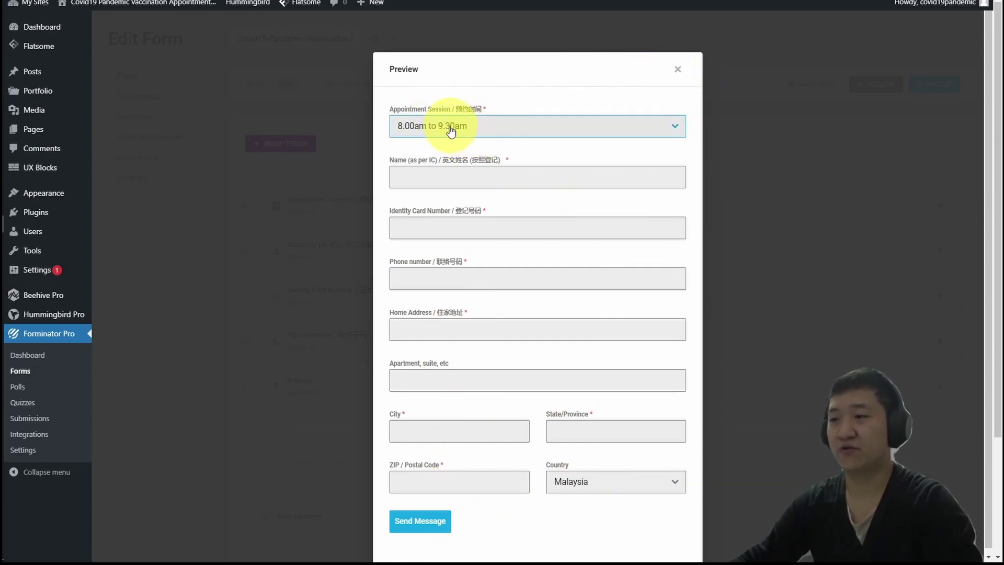
pyautogui.click(470, 129)
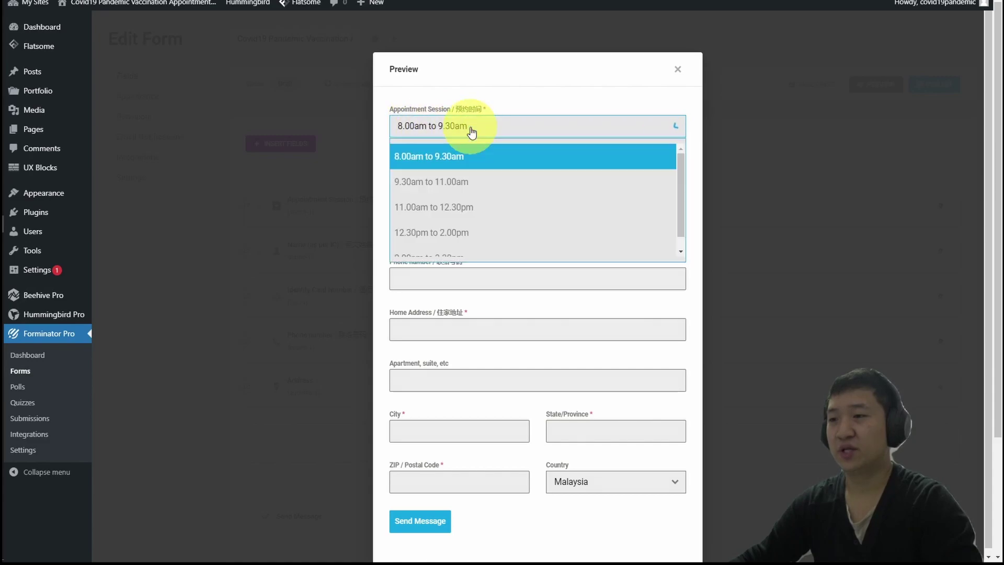
pyautogui.scroll(1, 549, 209)
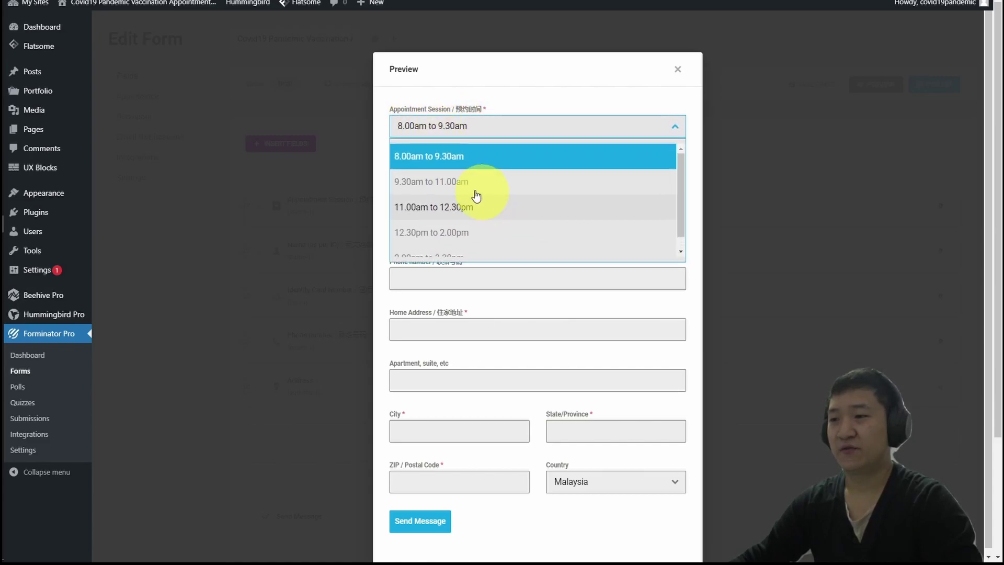
pyautogui.click(423, 159)
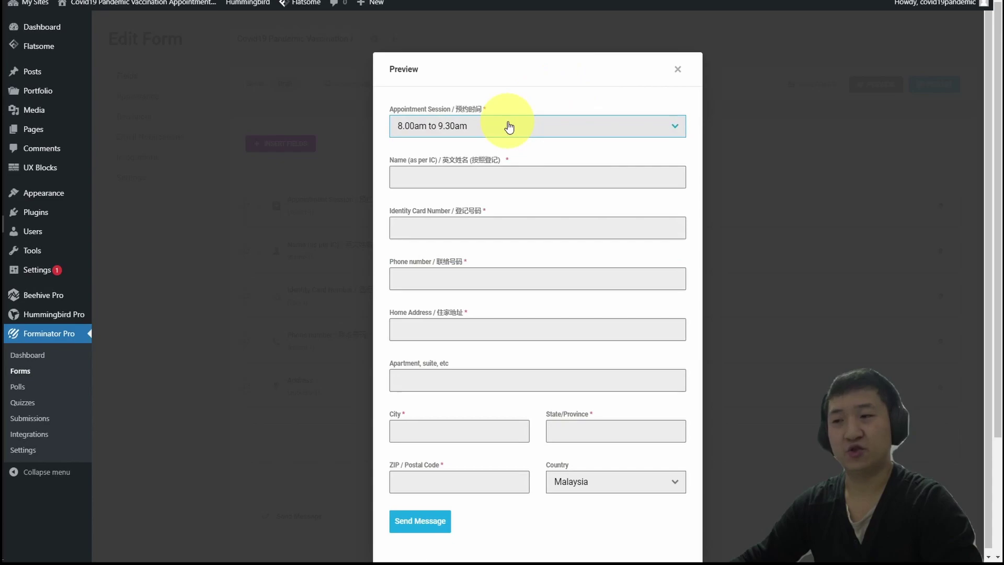
pyautogui.click(678, 68)
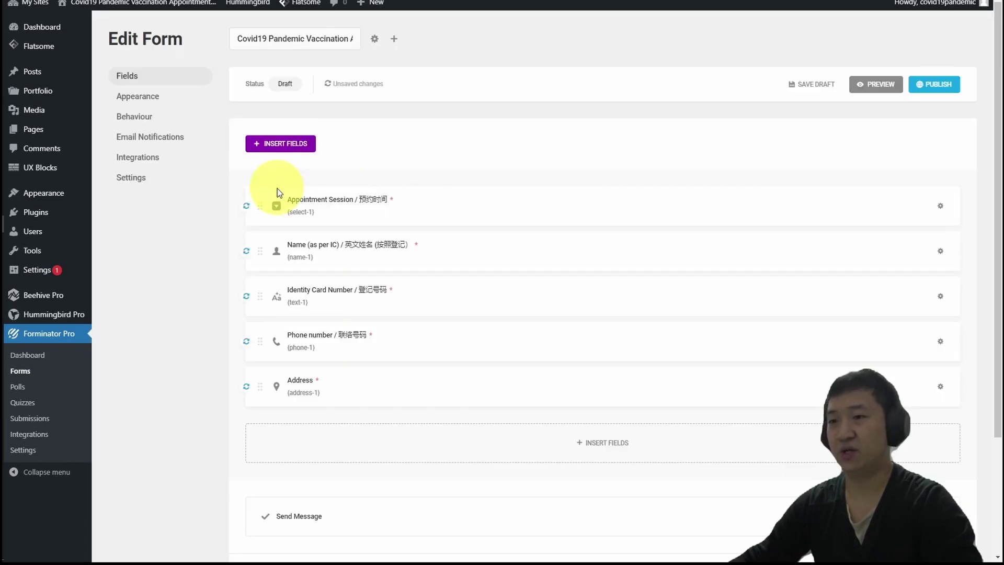
# Add an Appointment Session option 'Please Select | 请选择' and move it to the top.
pyautogui.click(541, 206)
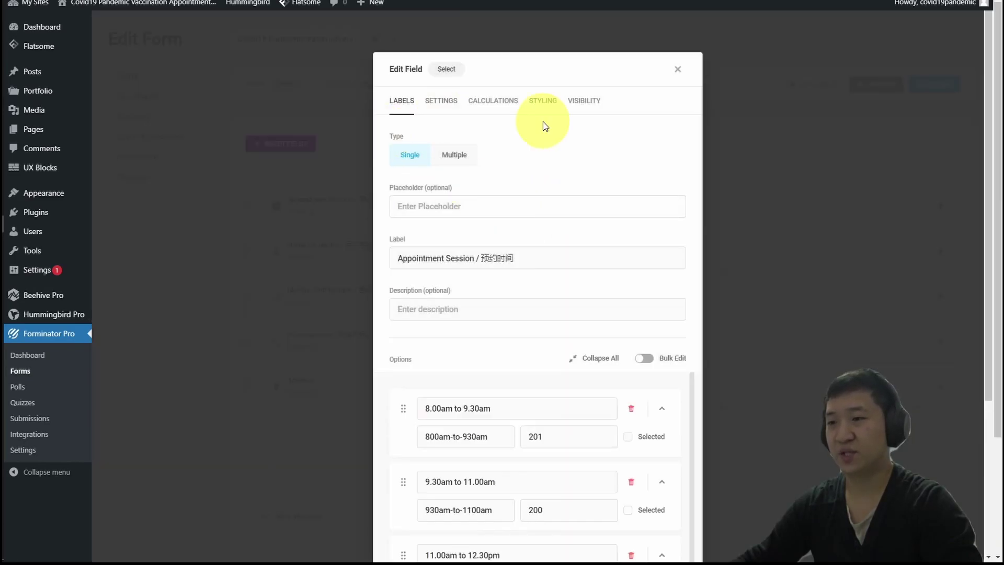
pyautogui.scroll(-4, 502, 340)
pyautogui.click(545, 474)
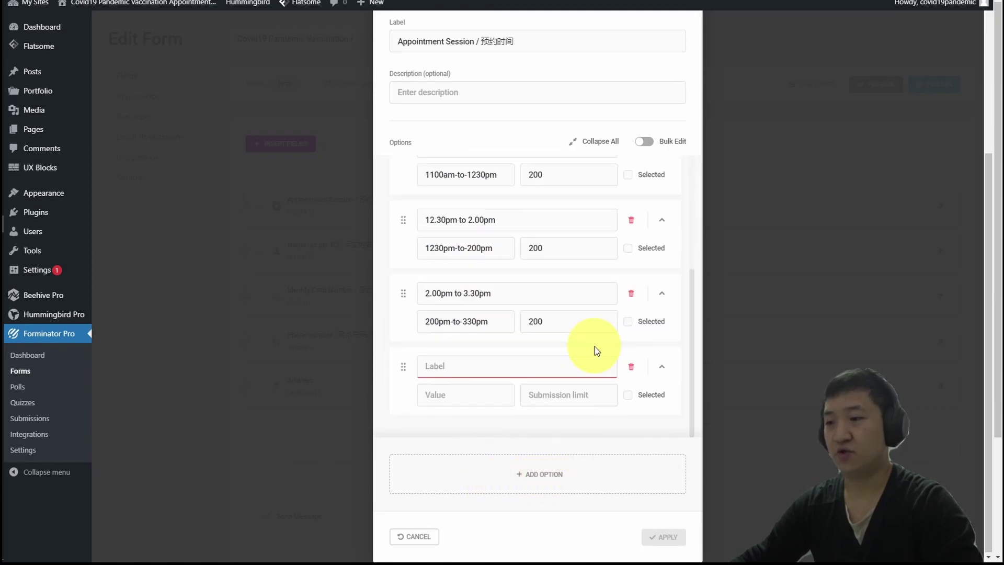
pyautogui.write('Pleas')
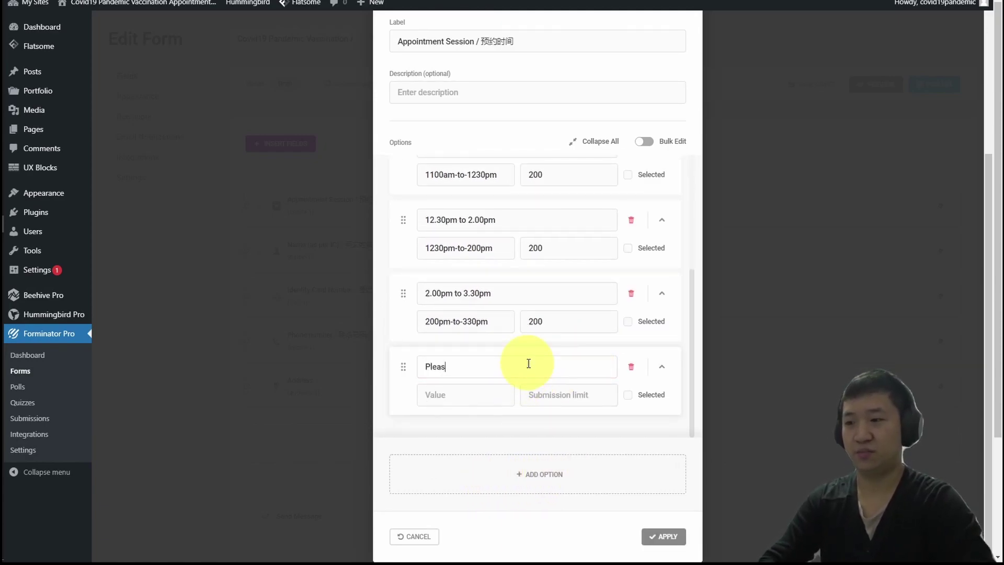
pyautogui.write('e Select | qing')
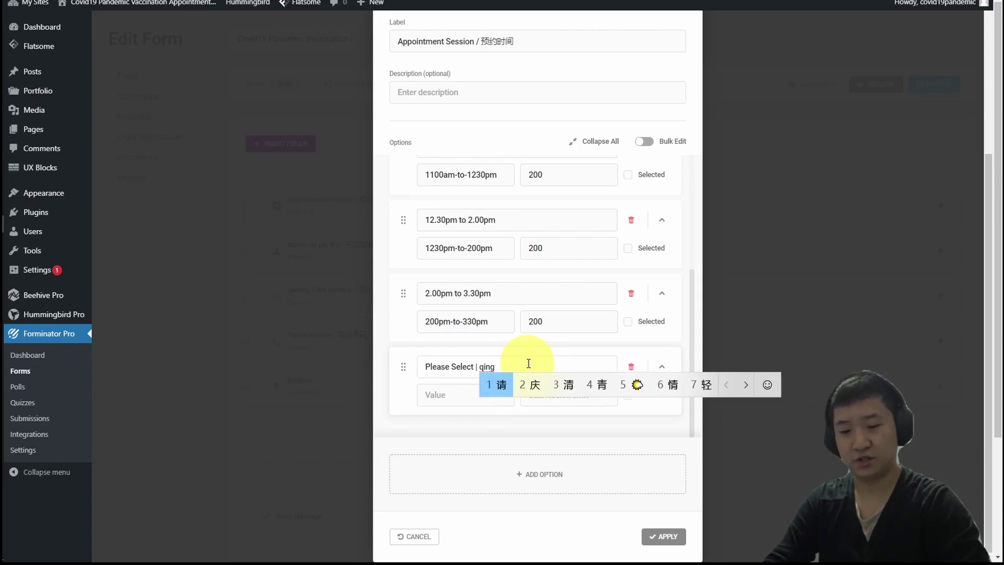
pyautogui.write("'xuan'zhe")
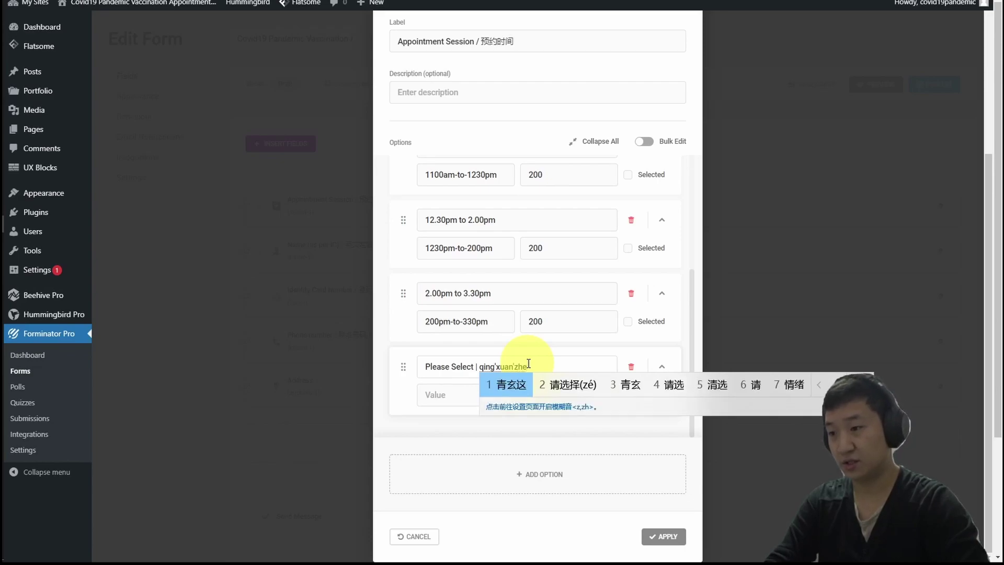
pyautogui.press('BackSpace')
pyautogui.press('BackSpace')
pyautogui.press('space')
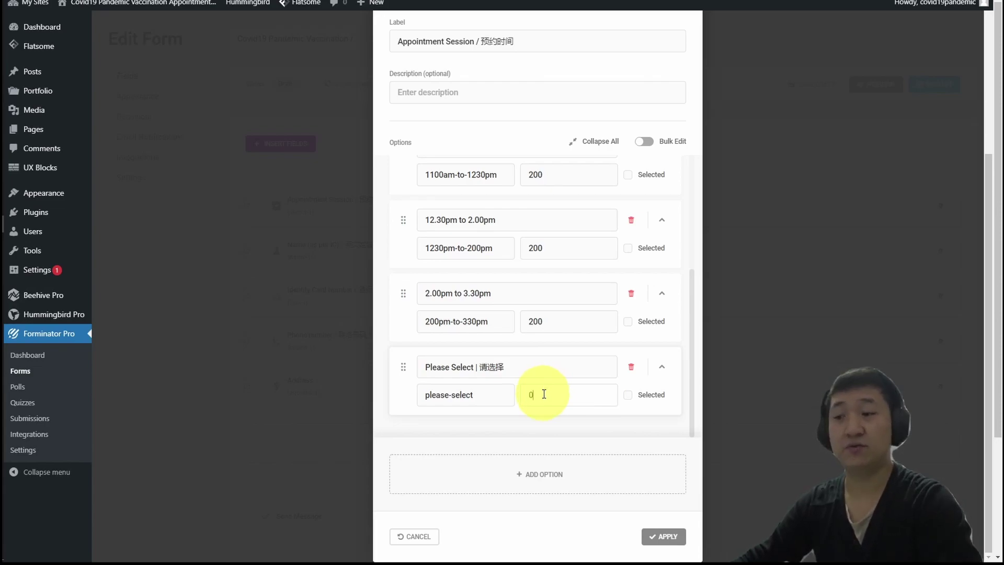
pyautogui.moveTo(401, 368); pyautogui.dragTo(463, 168)
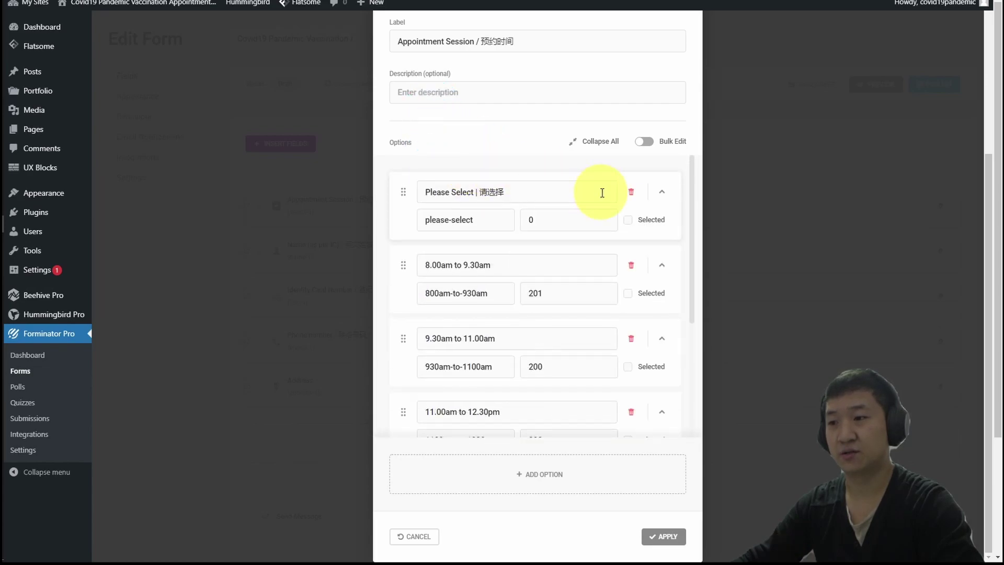
# Set the Please Select option's limit to 200 and apply the changes.
pyautogui.doubleClick(568, 216)
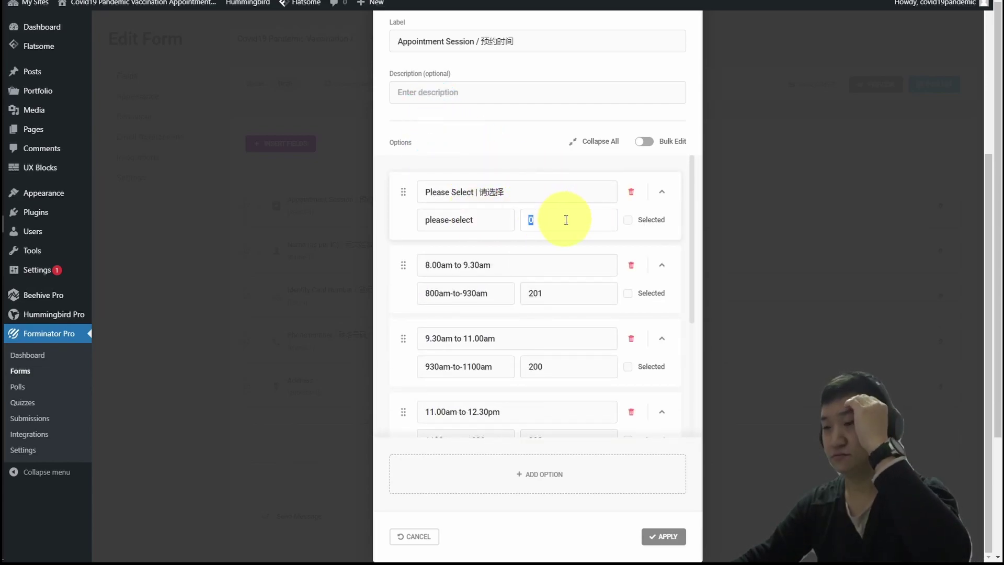
pyautogui.write('200')
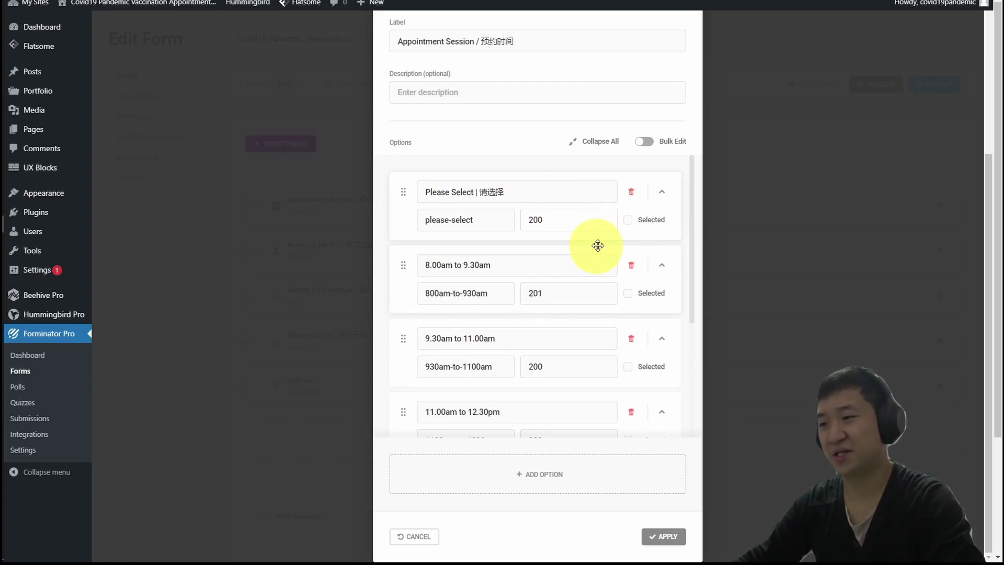
pyautogui.moveTo(572, 219); pyautogui.dragTo(497, 219)
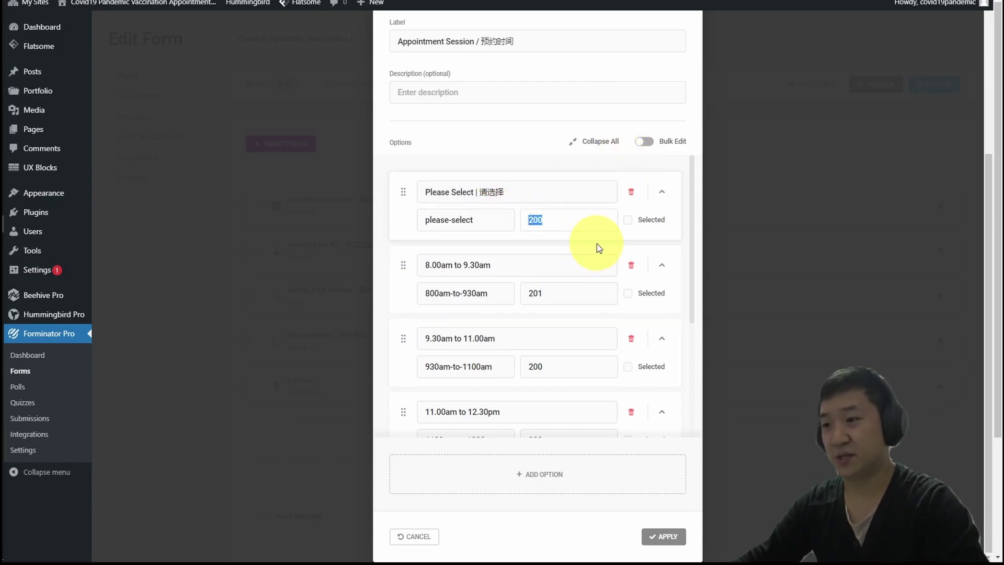
pyautogui.scroll(-4, 606, 295)
pyautogui.scroll(8, 615, 299)
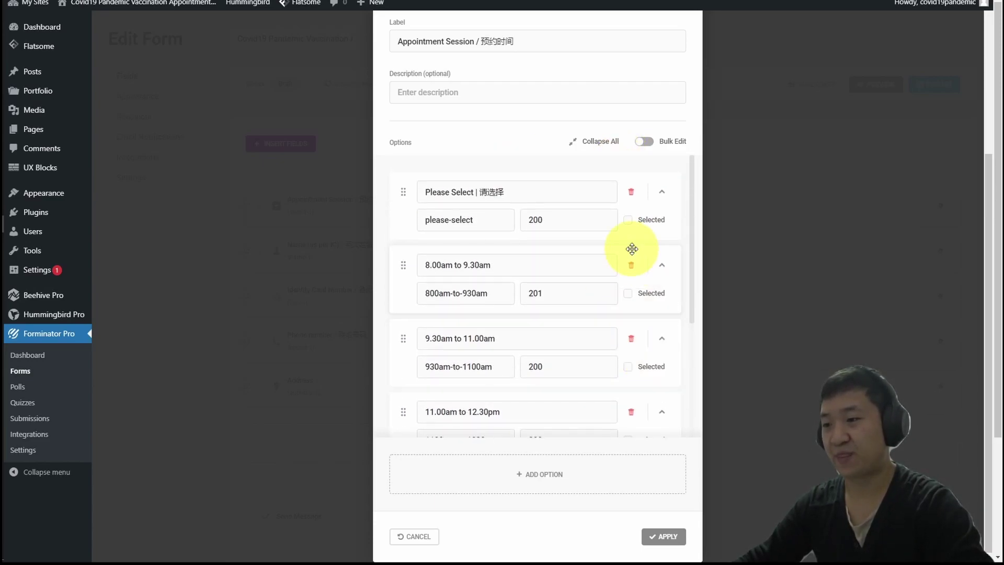
pyautogui.scroll(-8, 663, 465)
pyautogui.click(660, 535)
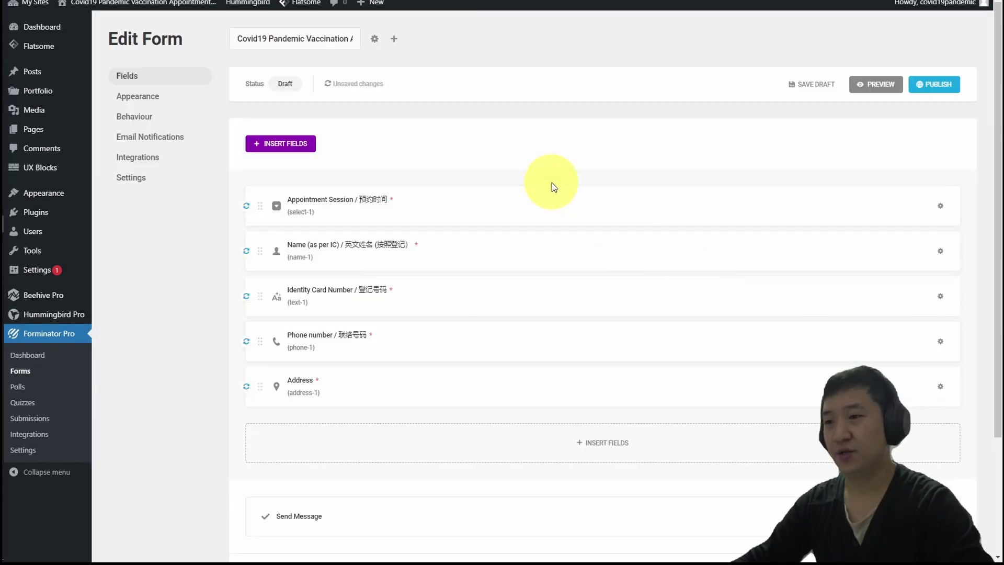
pyautogui.click(865, 81)
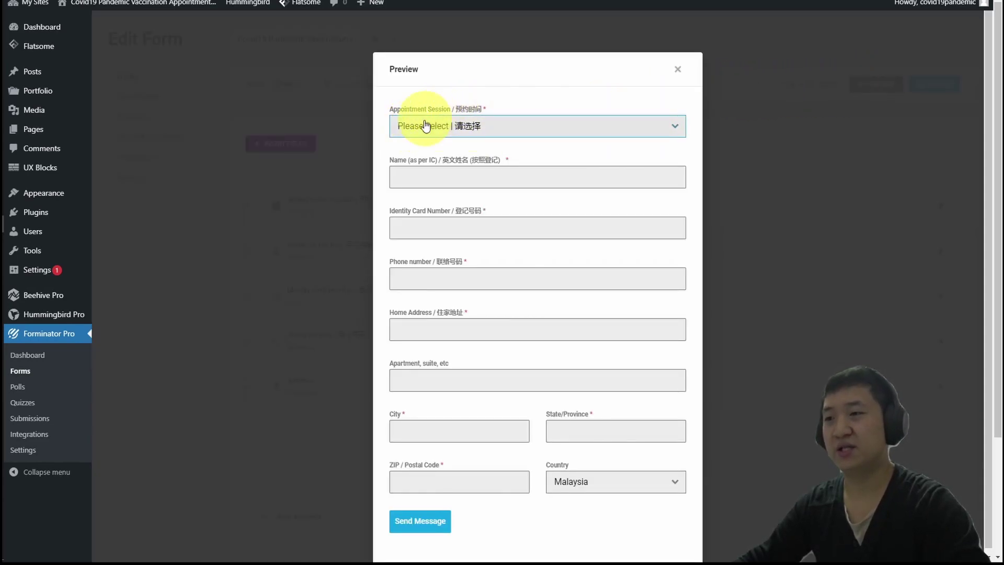
pyautogui.click(549, 127)
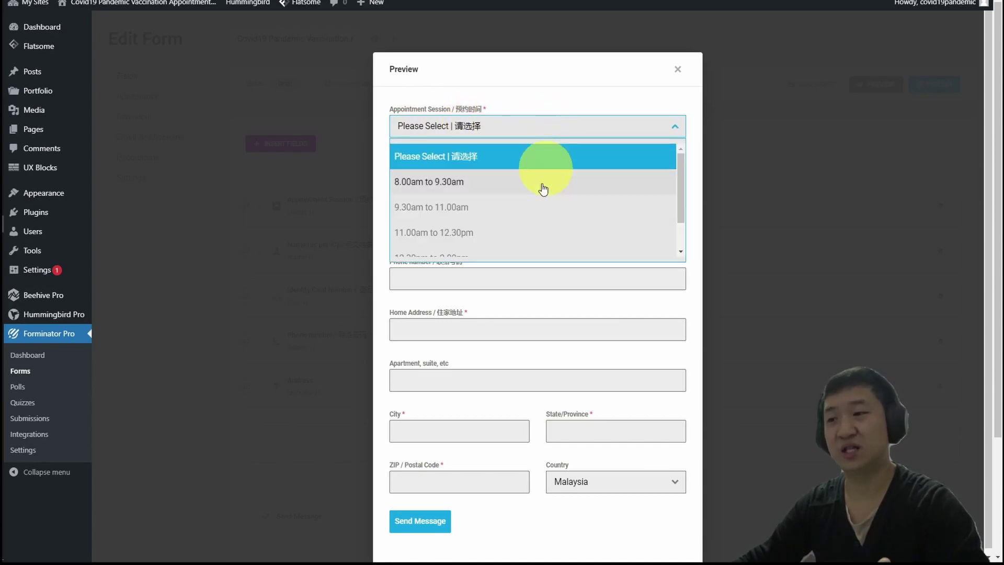
pyautogui.scroll(-2, 554, 219)
pyautogui.click(587, 100)
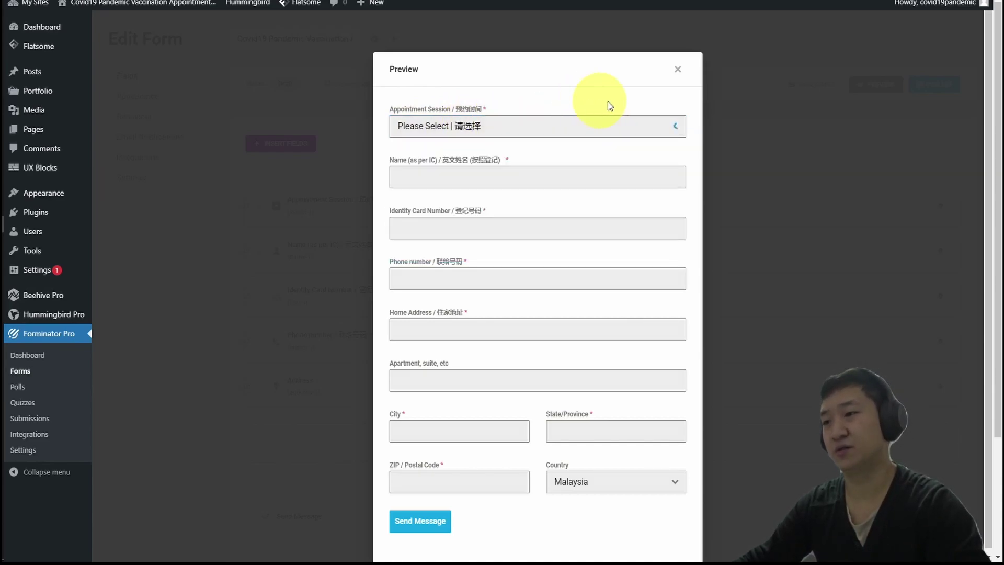
pyautogui.click(677, 69)
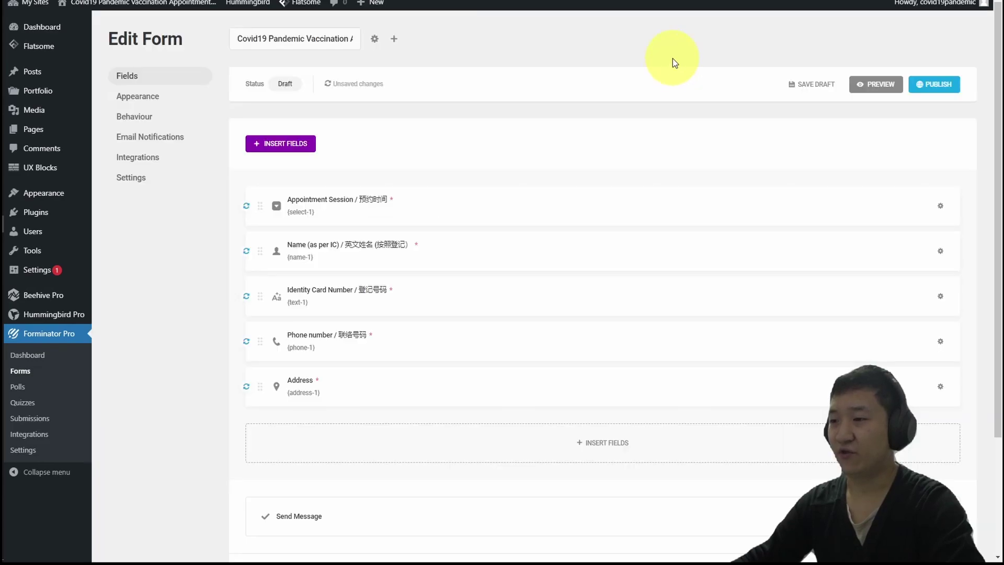
# Change the send button's text to 'Submit Appointment'.
pyautogui.scroll(-3, 685, 50)
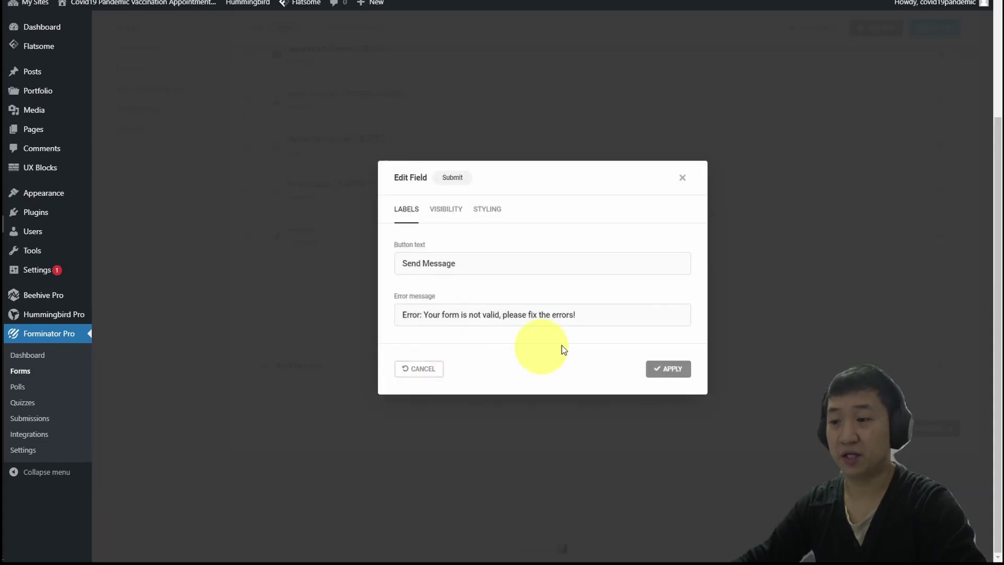
pyautogui.click(318, 368)
pyautogui.tripleClick(464, 270)
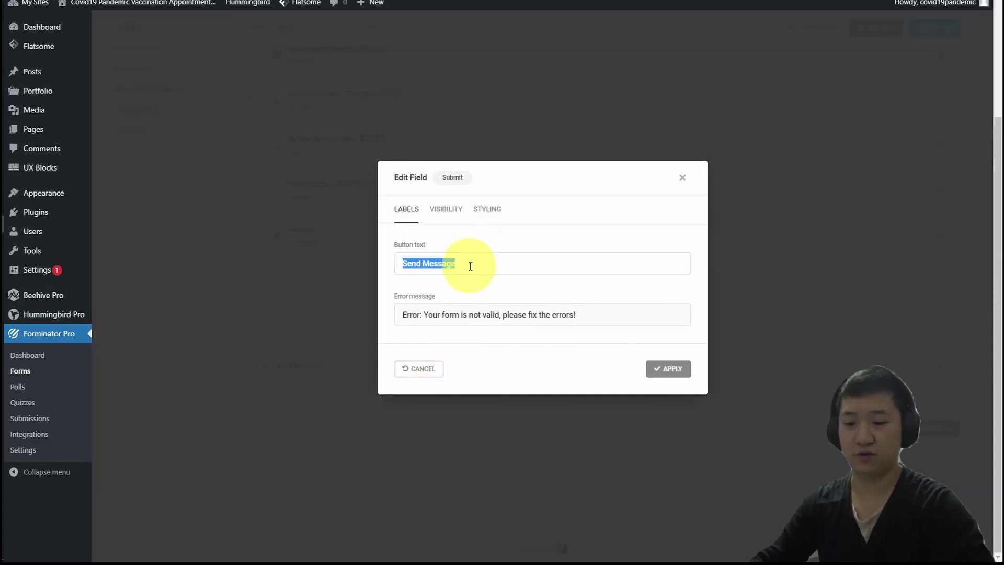
pyautogui.write('Submit App')
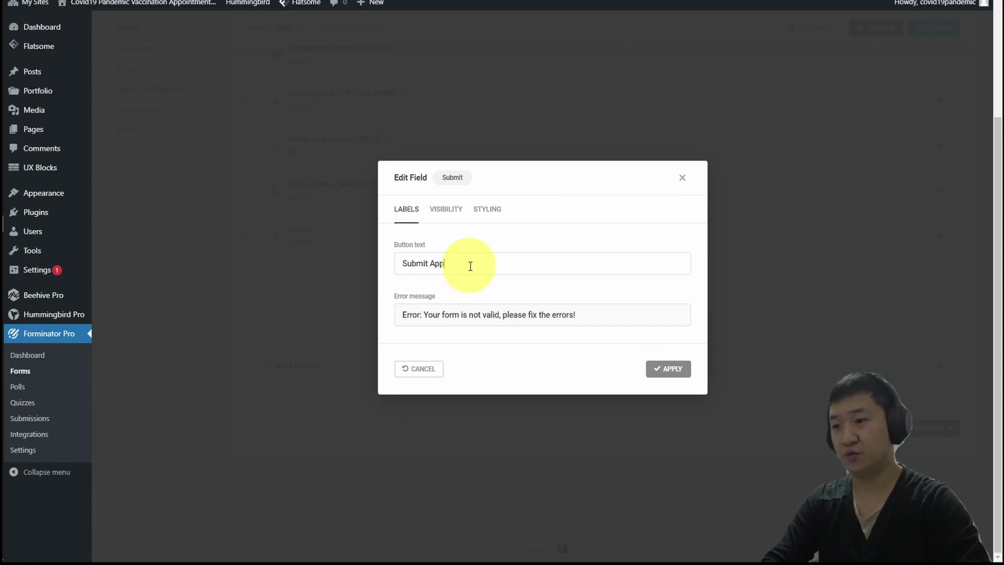
pyautogui.write('ointment')
# Set the error message to 'Oops, you forgot some data above, can you try to double check and fill up again :)' and apply.
pyautogui.tripleClick(625, 314)
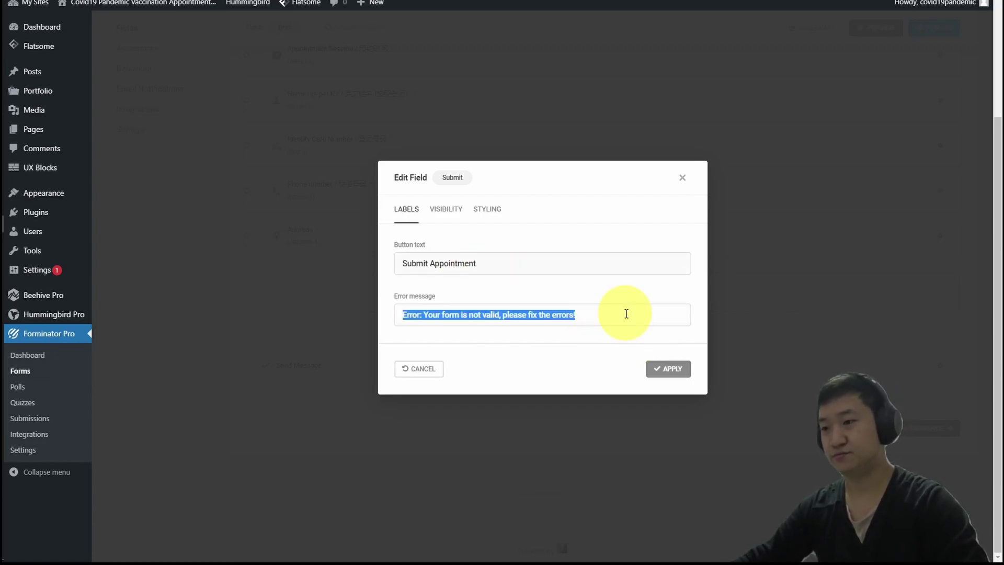
pyautogui.write('Oops, you forgot some data above, c')
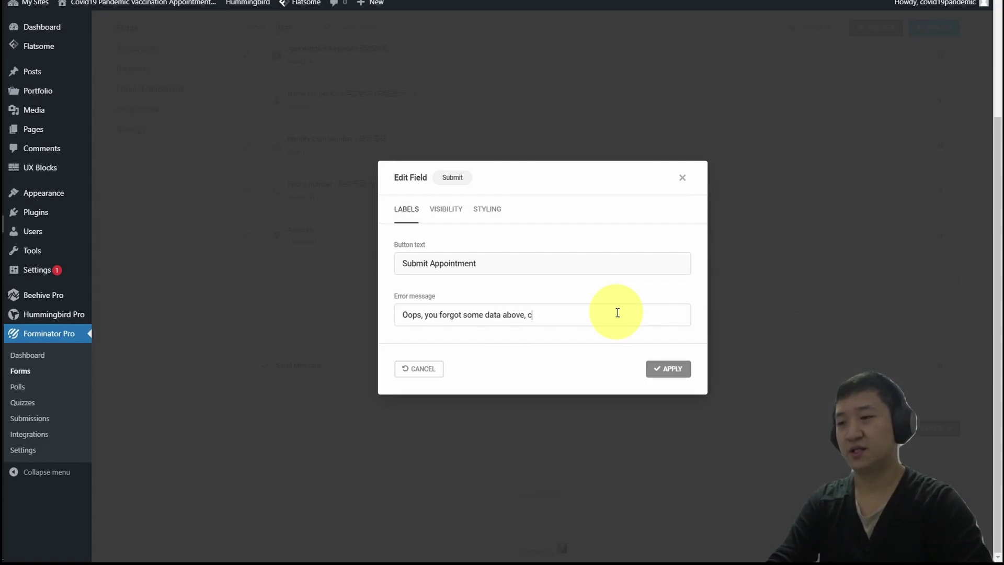
pyautogui.write('an you try to ')
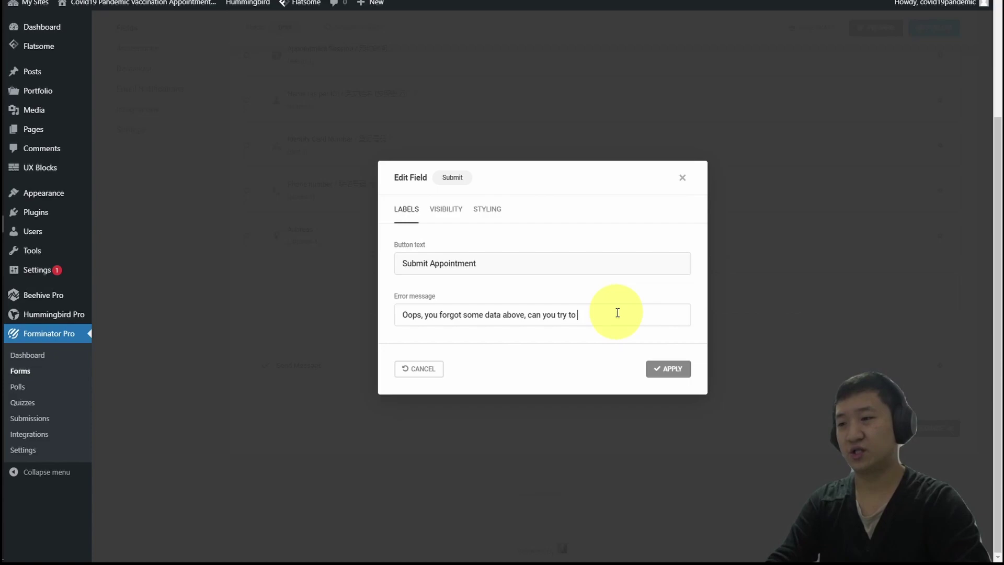
pyautogui.write('double check and fill up again :)')
pyautogui.click(673, 370)
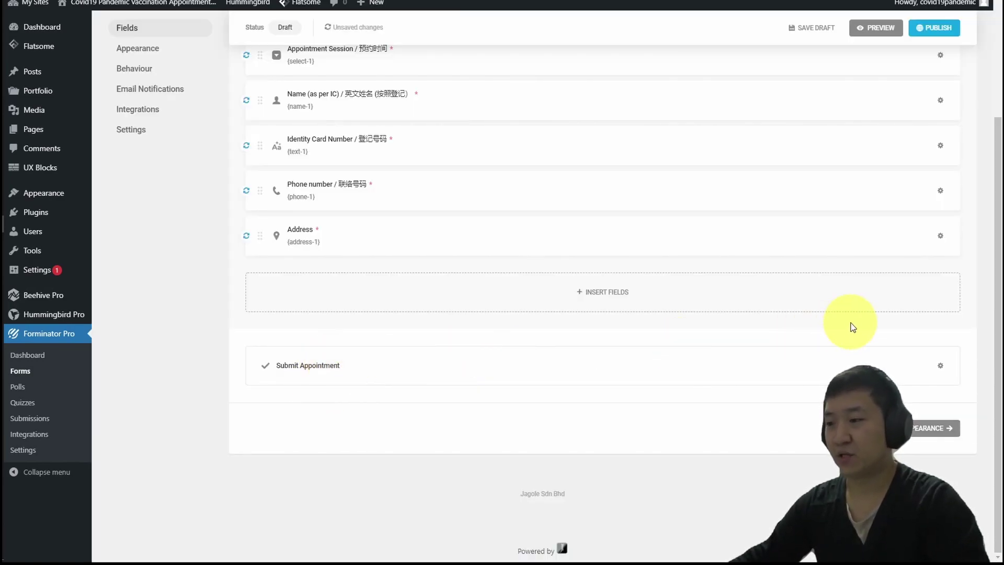
# Choose Material as the Design Style in the form's Appearance settings.
pyautogui.scroll(2, 857, 316)
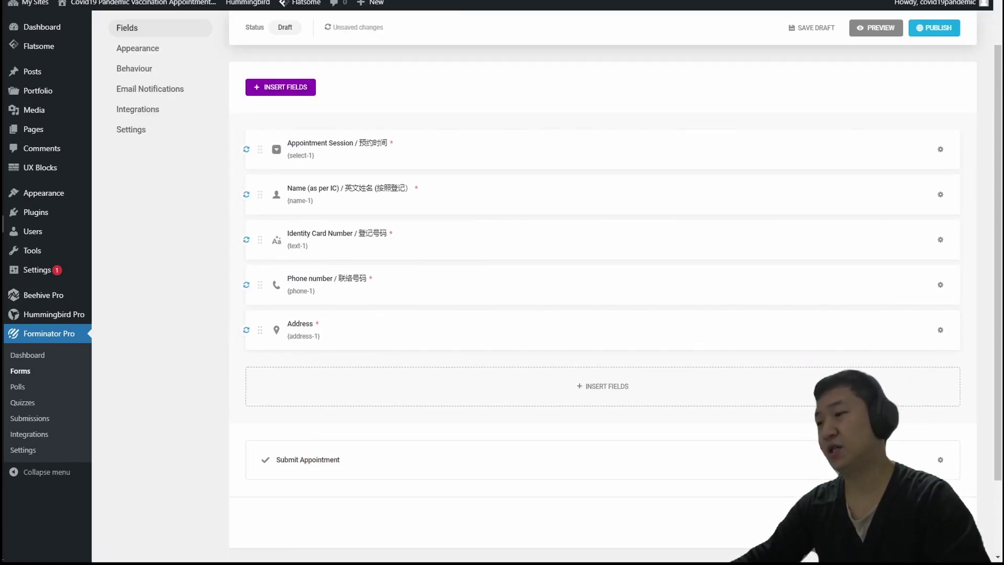
pyautogui.scroll(-2, 668, 363)
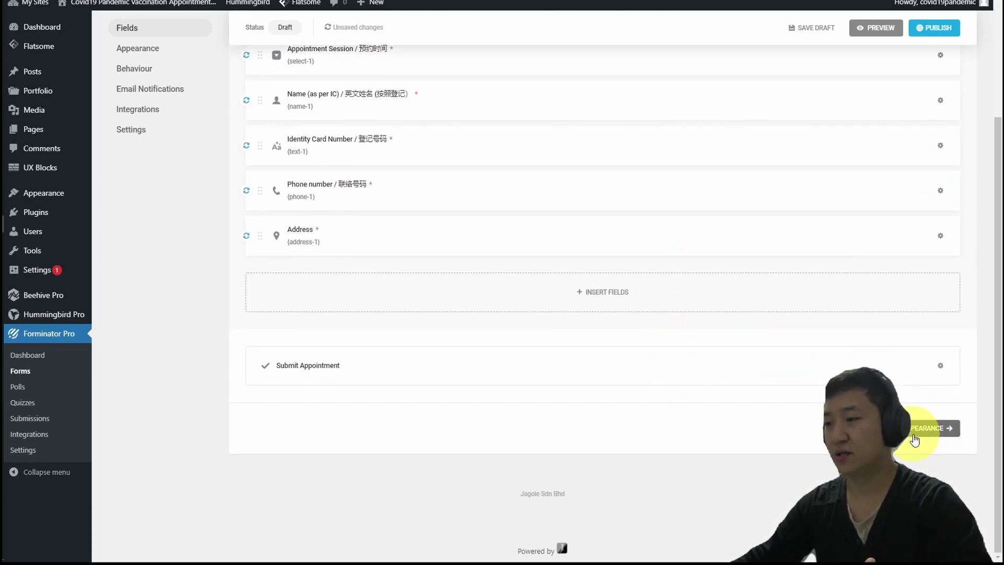
pyautogui.click(915, 438)
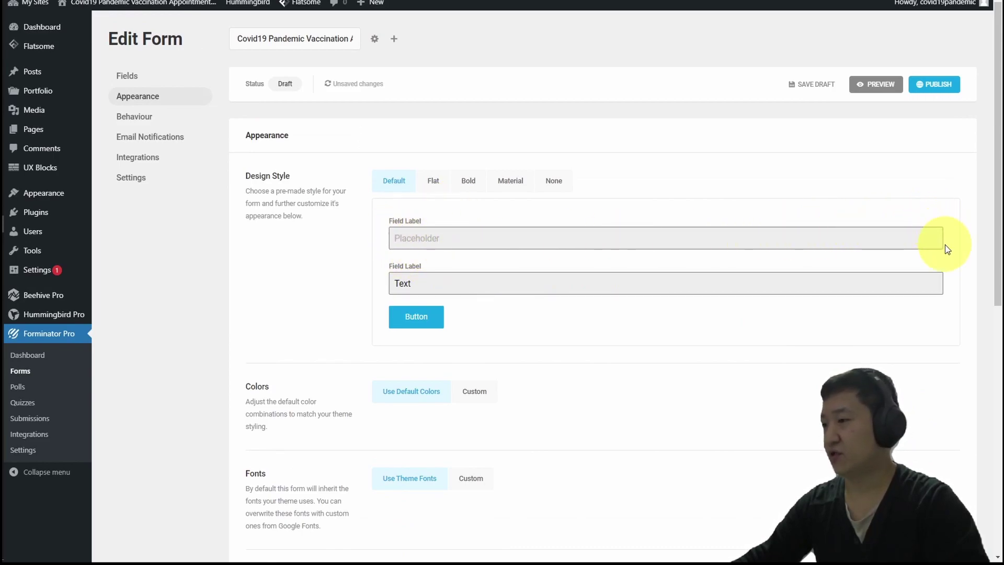
pyautogui.click(515, 182)
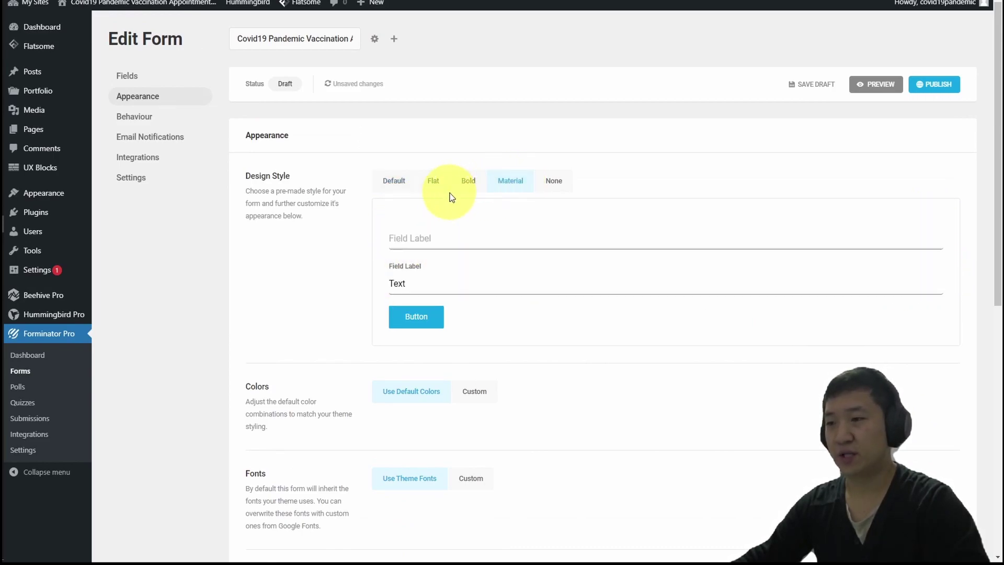
pyautogui.scroll(-6, 598, 314)
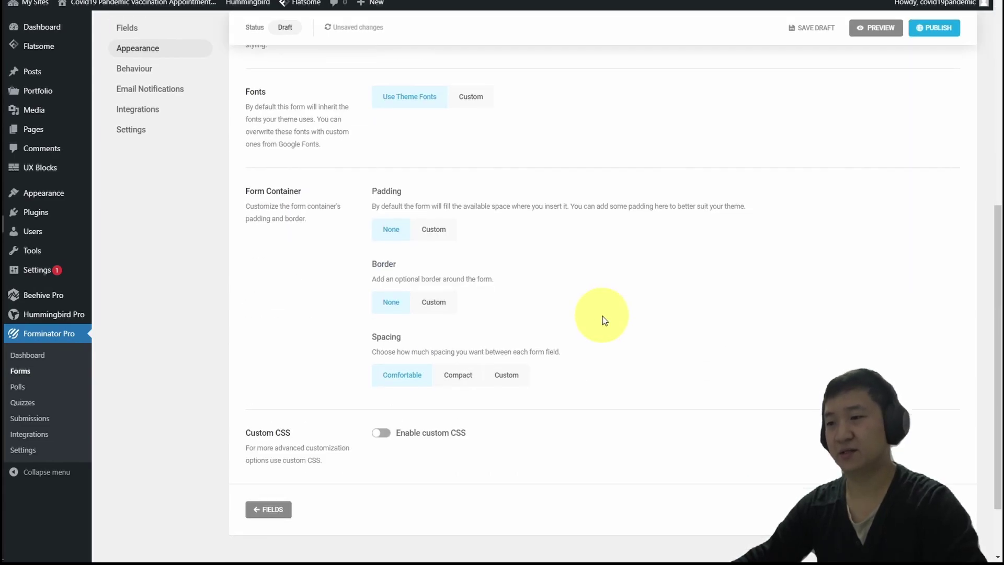
pyautogui.scroll(-2, 601, 319)
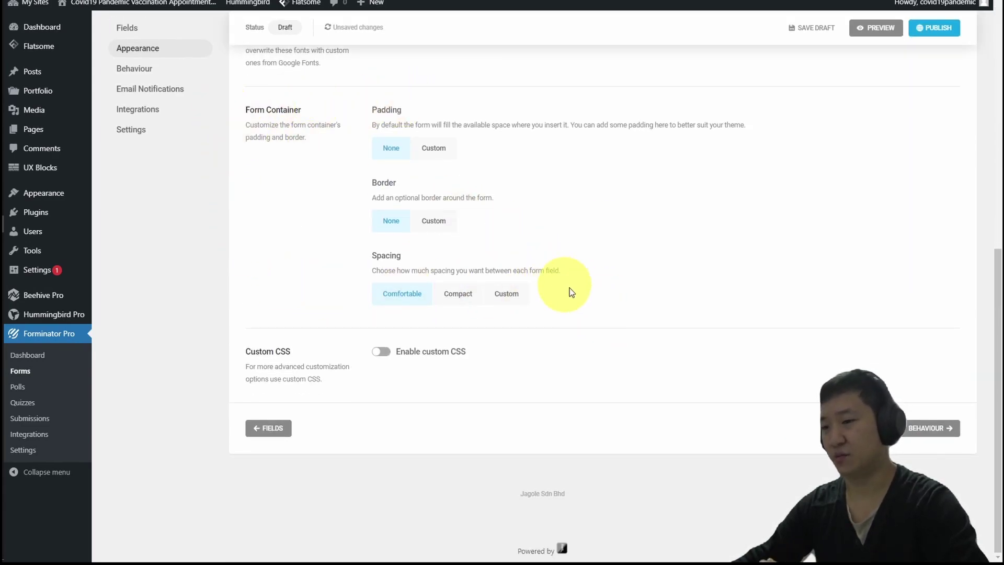
# Set the Behaviour settings to hide the form after a successful submission.
pyautogui.click(919, 428)
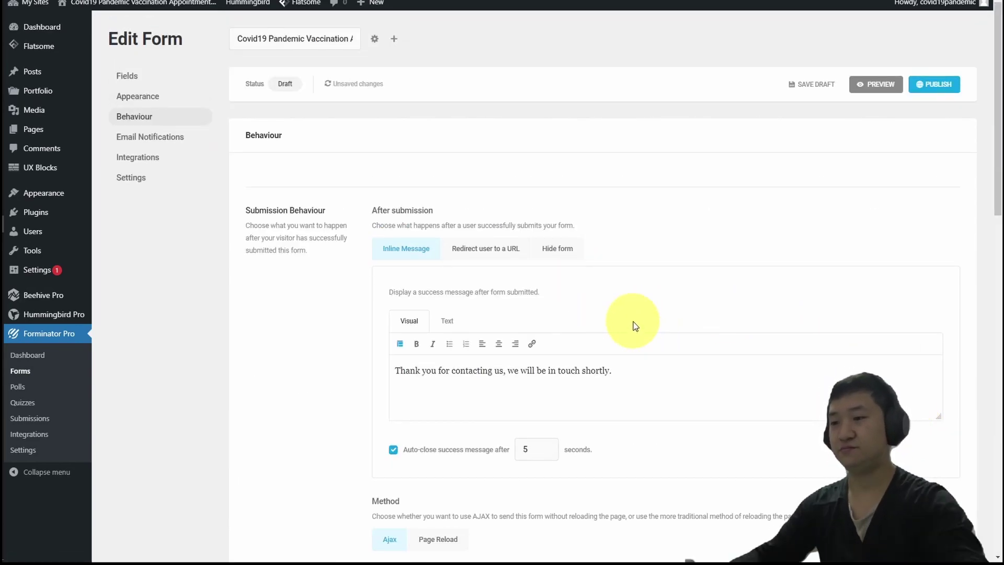
pyautogui.scroll(-2, 717, 353)
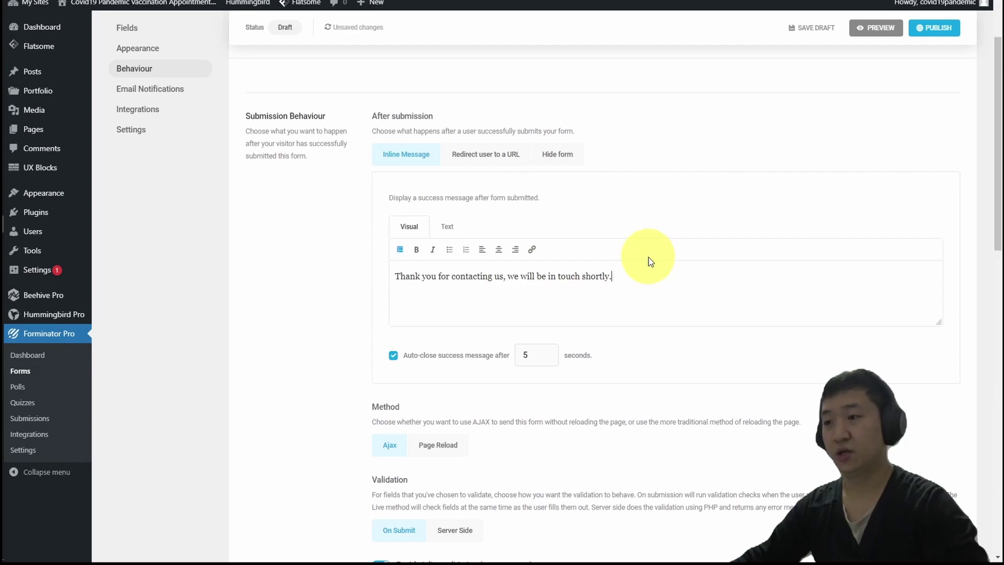
pyautogui.click(549, 158)
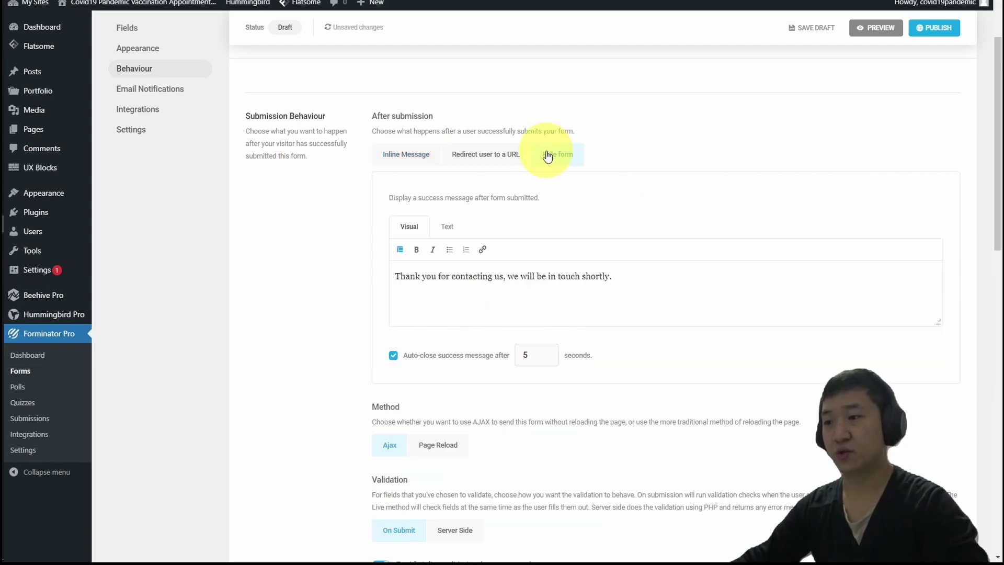
# Rewrite the success message and set it to auto-close after 30 seconds.
pyautogui.click(474, 288)
pyautogui.moveTo(450, 285); pyautogui.dragTo(748, 302)
pyautogui.write('submitting your appointment. Our officer will contact you soon.')
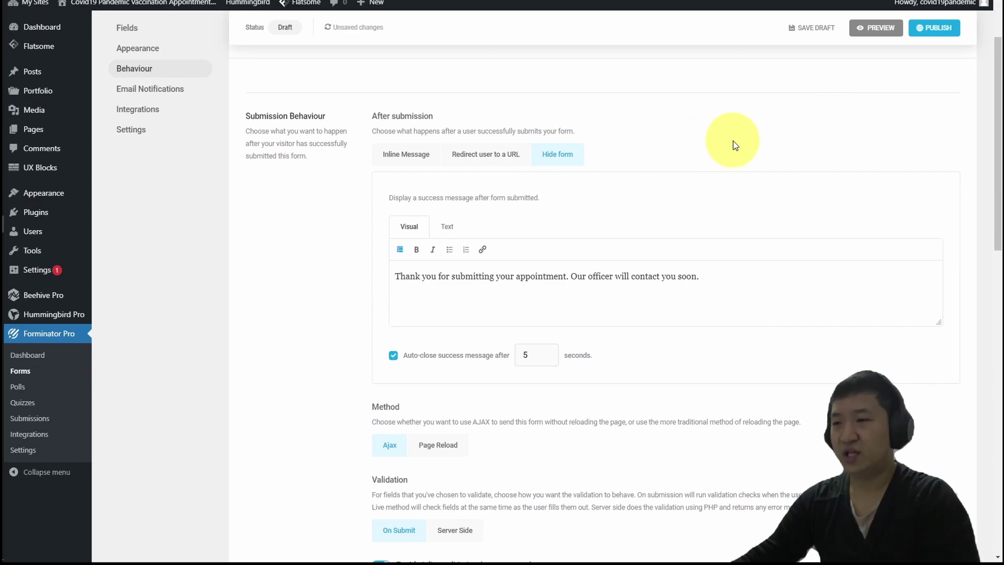
pyautogui.scroll(-1, 603, 279)
pyautogui.doubleClick(526, 317)
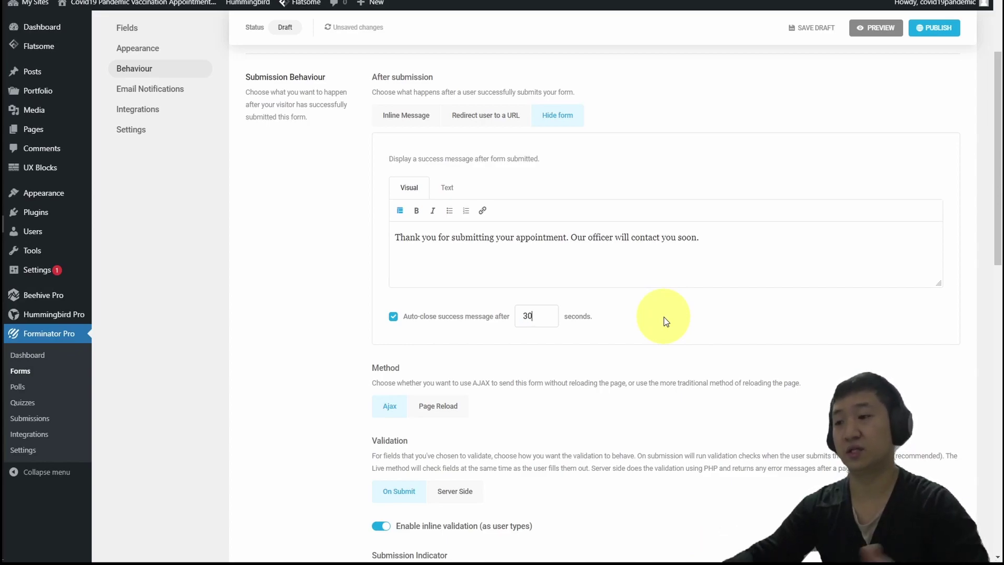
pyautogui.moveTo(999, 200); pyautogui.dragTo(999, 214)
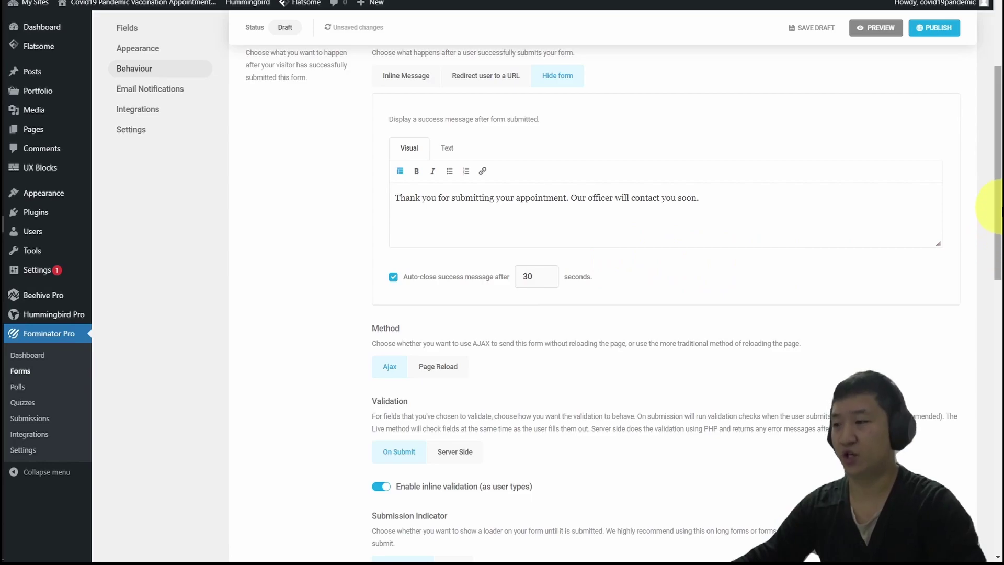
# Enable Honeypot spam protection.
pyautogui.scroll(-3, 795, 246)
pyautogui.scroll(-5, 790, 264)
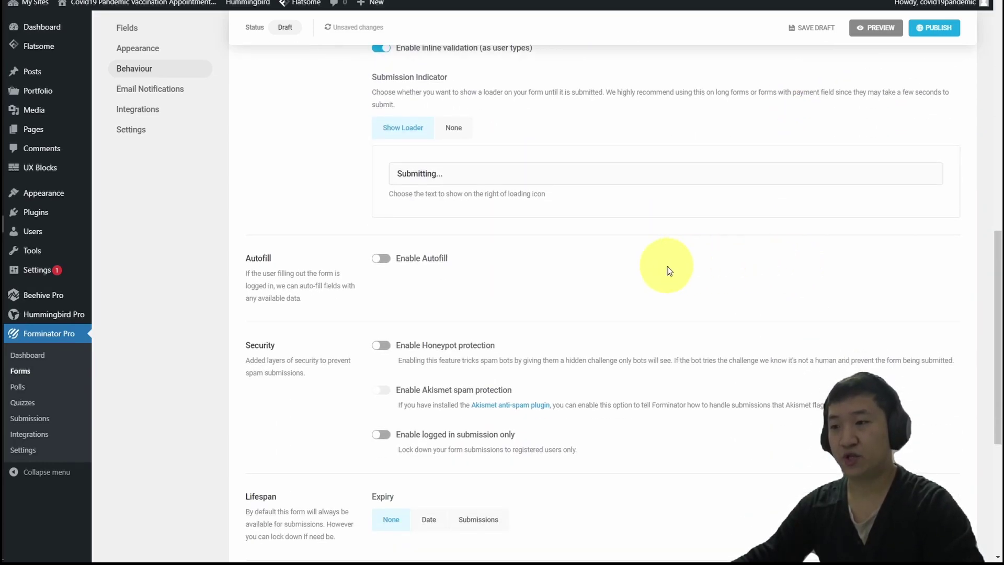
pyautogui.scroll(-4, 669, 271)
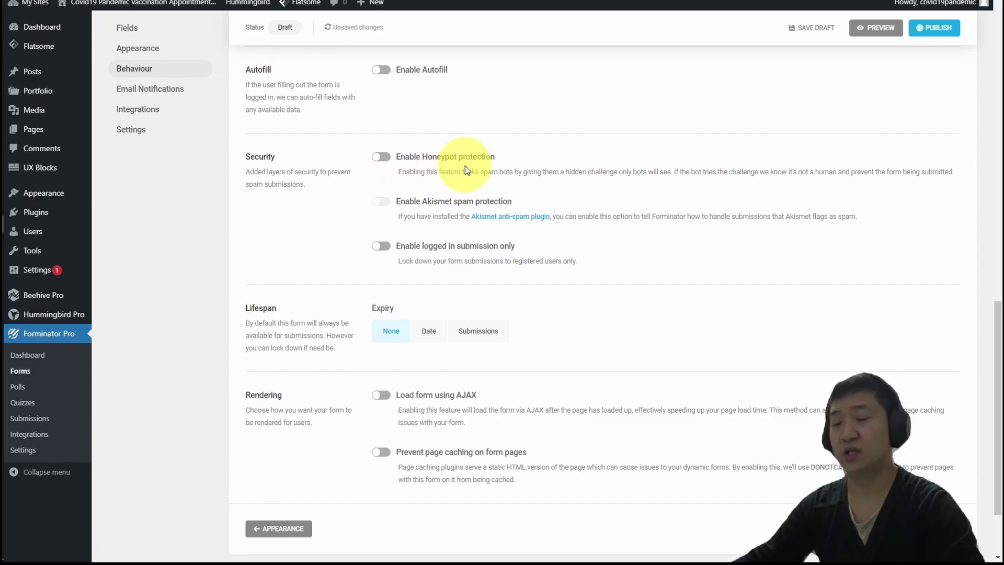
pyautogui.click(380, 156)
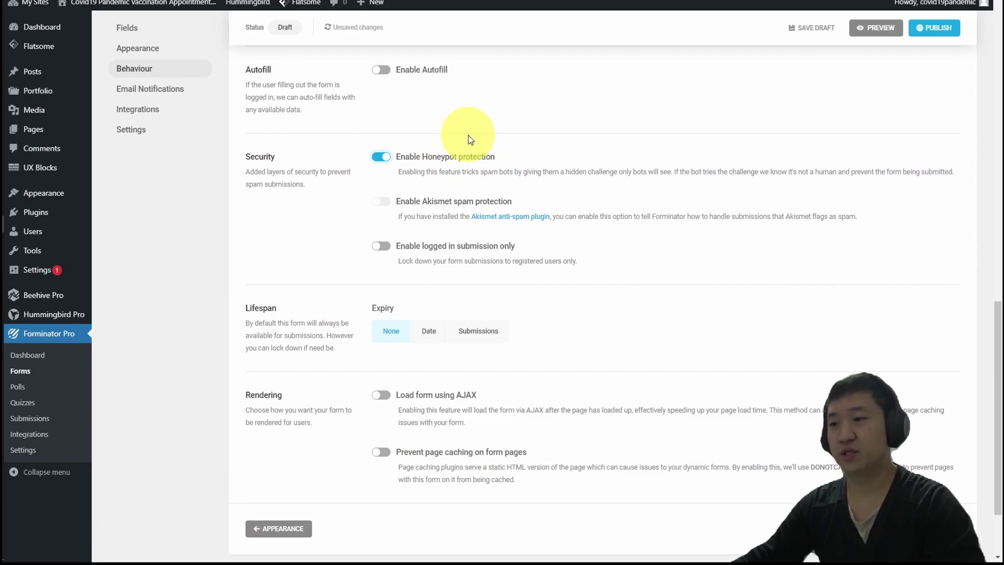
pyautogui.moveTo(499, 172); pyautogui.dragTo(716, 164)
pyautogui.doubleClick(945, 171)
pyautogui.click(726, 171)
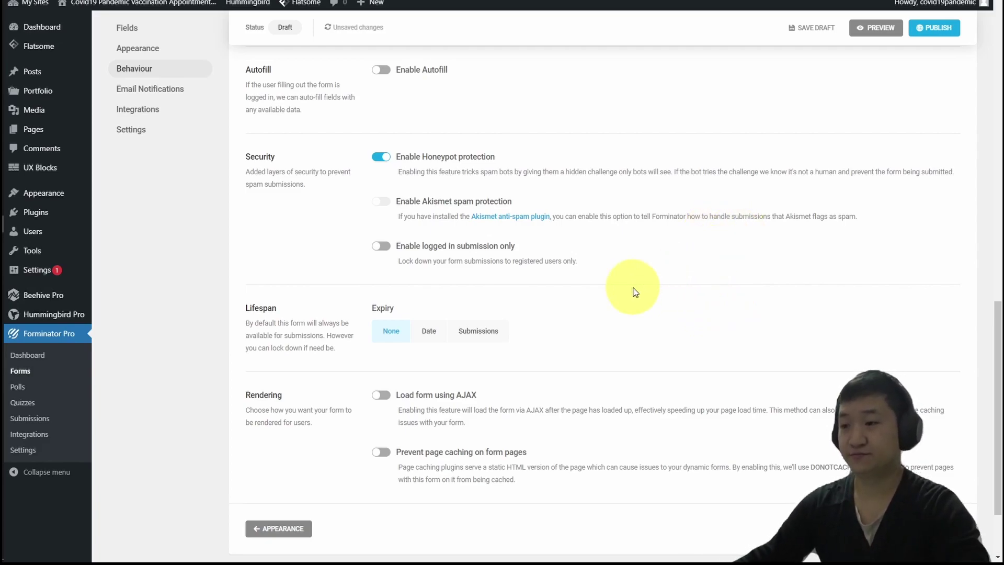
# Turn on Prevent page caching on pages with this form.
pyautogui.scroll(-2, 721, 307)
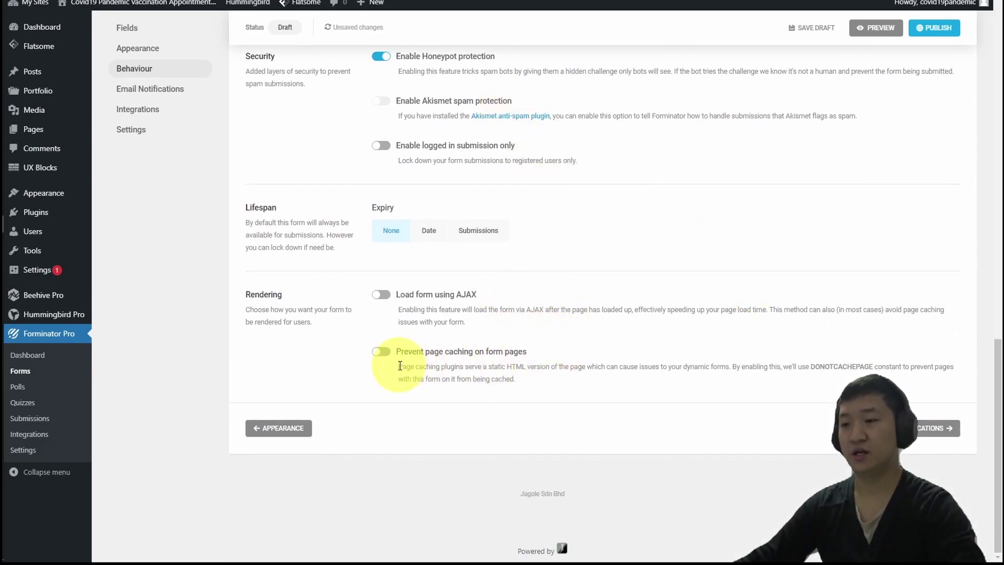
pyautogui.moveTo(516, 379); pyautogui.dragTo(395, 369)
pyautogui.click(538, 371)
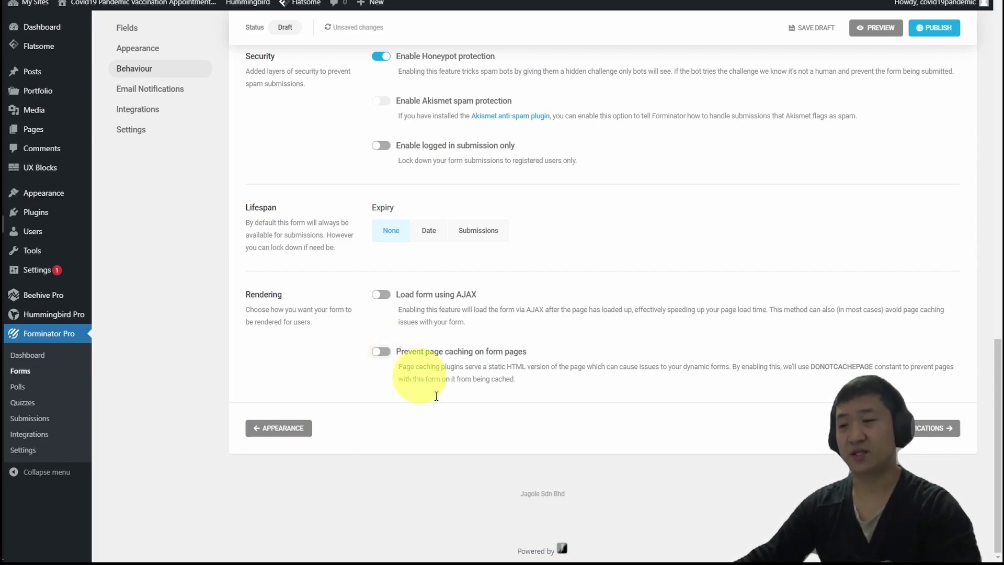
pyautogui.click(381, 351)
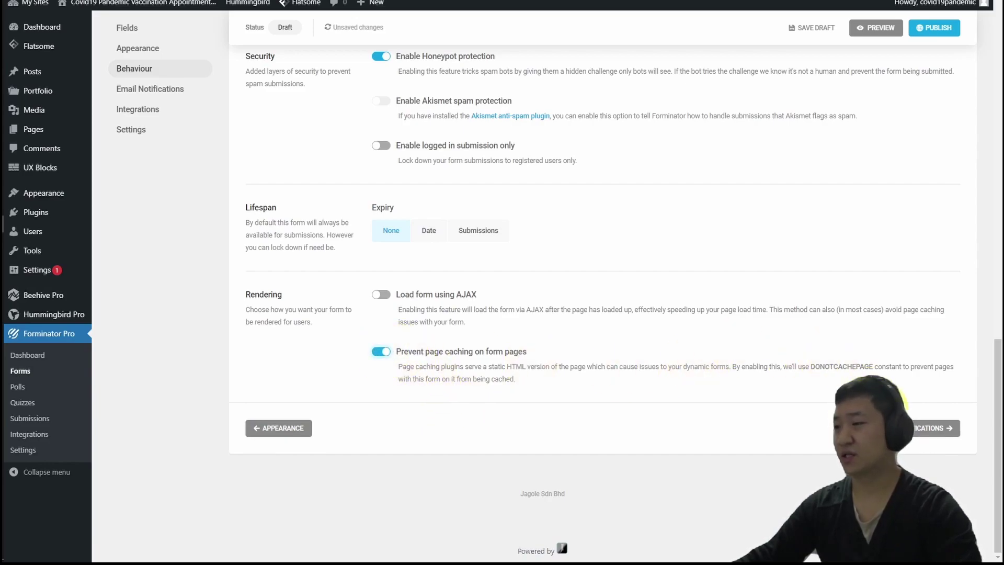
pyautogui.click(951, 428)
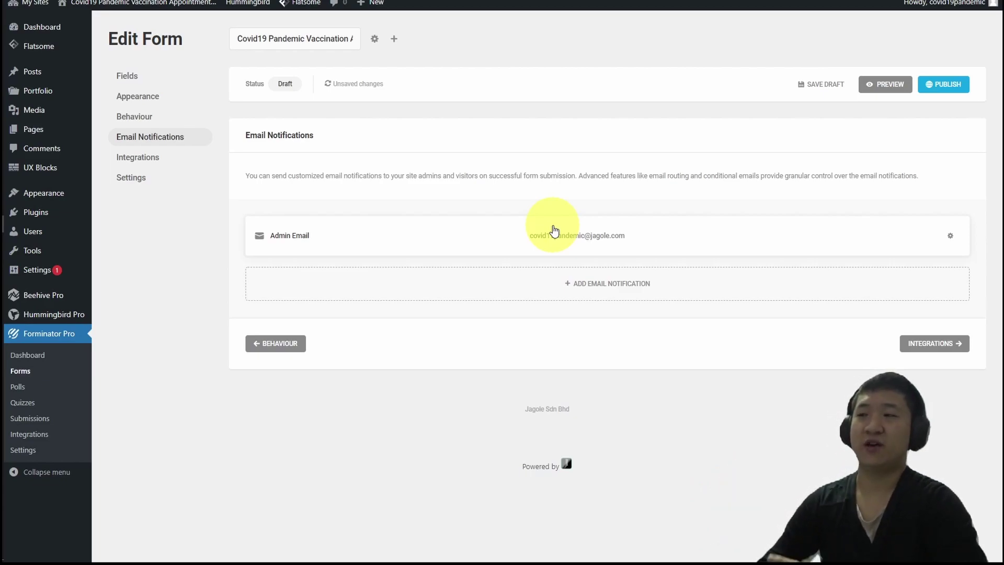
pyautogui.hotkey('alt', 'Tab')
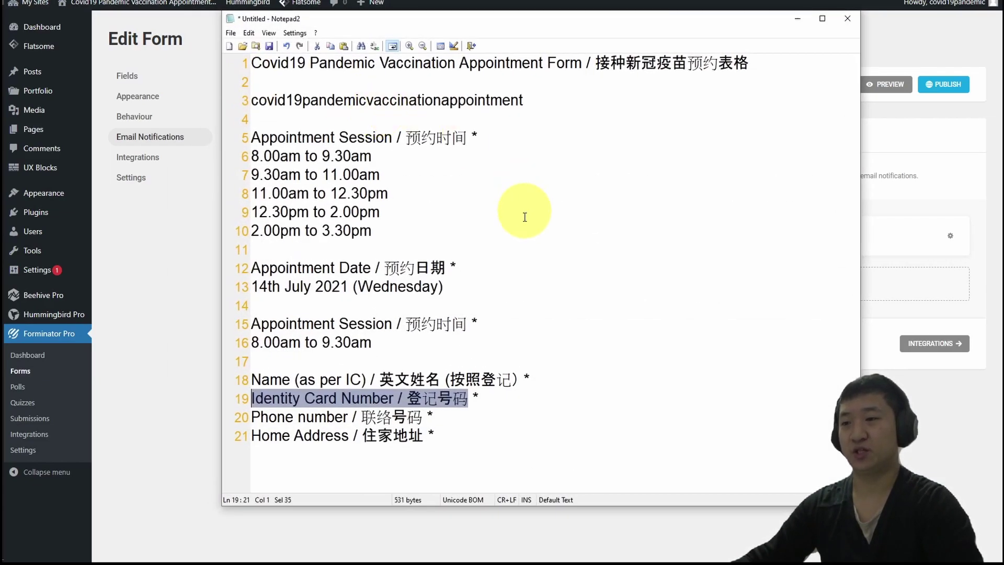
pyautogui.moveTo(403, 230); pyautogui.dragTo(228, 162)
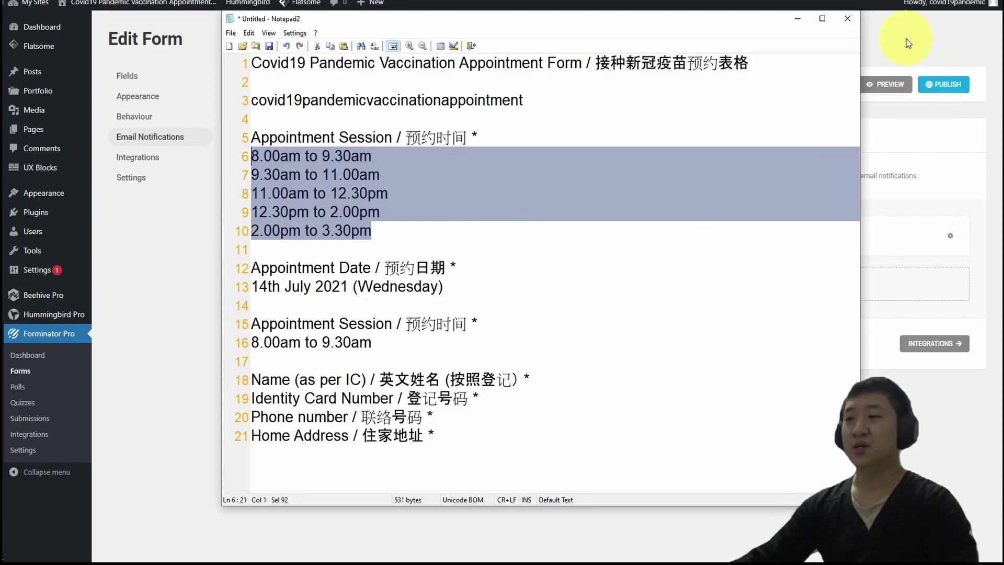
pyautogui.click(797, 19)
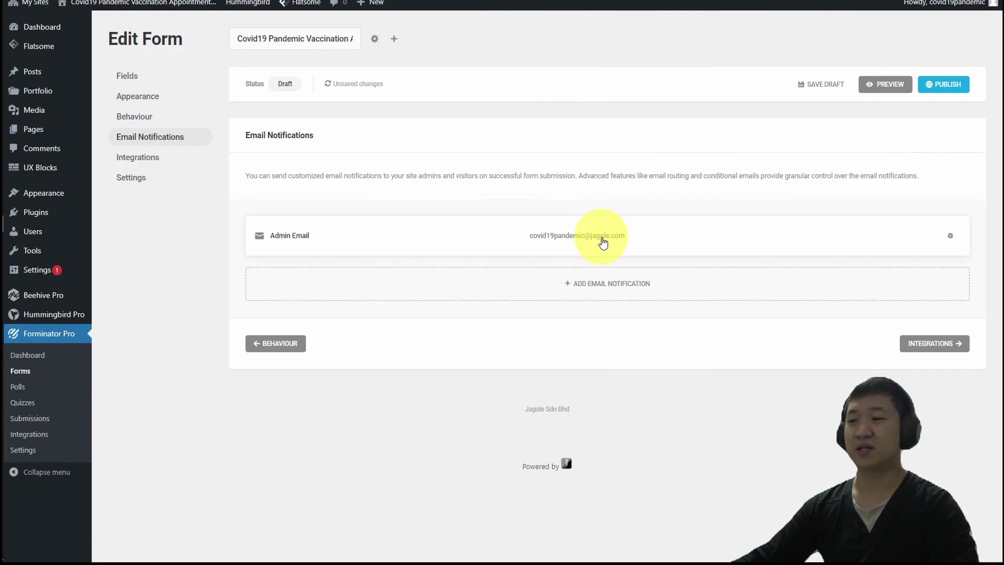
# Delete the Admin Email notification and continue through Integrations to Settings.
pyautogui.click(950, 238)
pyautogui.click(903, 302)
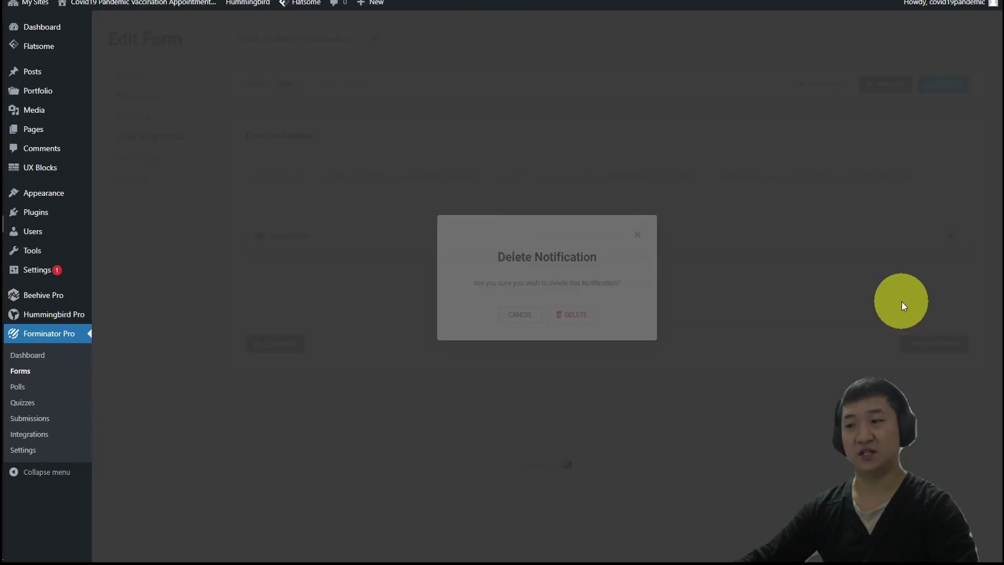
pyautogui.click(587, 316)
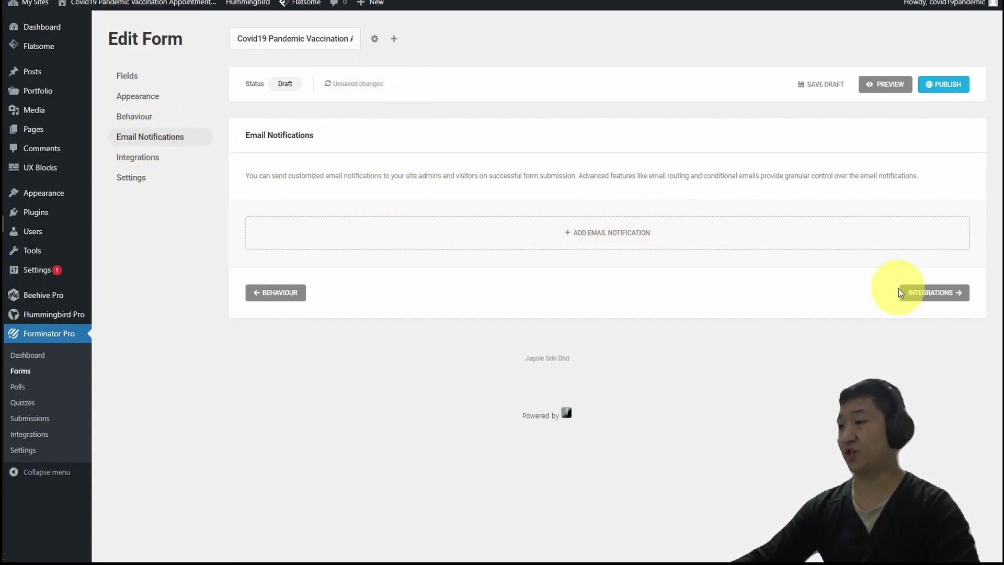
pyautogui.click(923, 293)
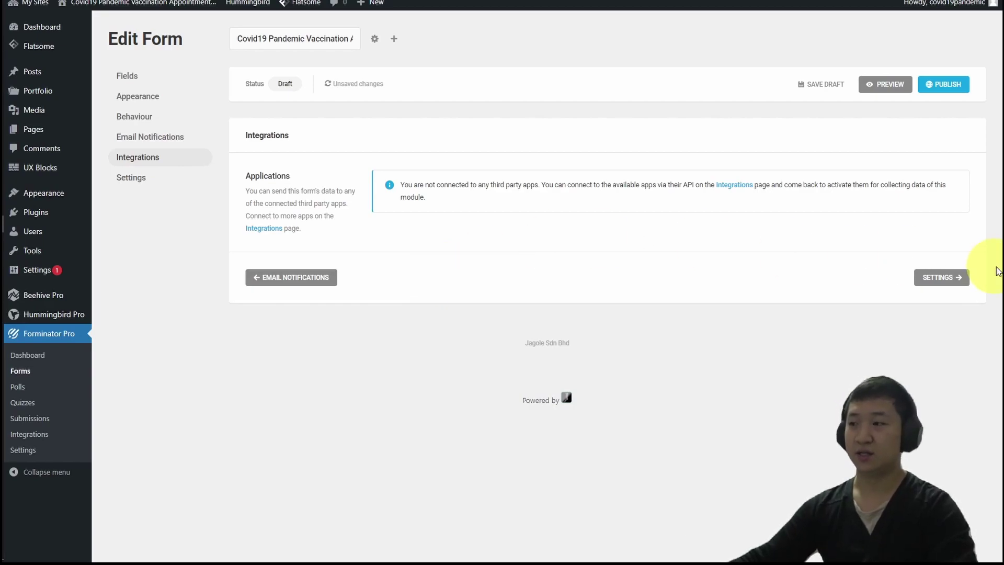
pyautogui.click(961, 285)
# Publish the form, generating the shortcode [forminator_form id="1908"].
pyautogui.scroll(-4, 627, 249)
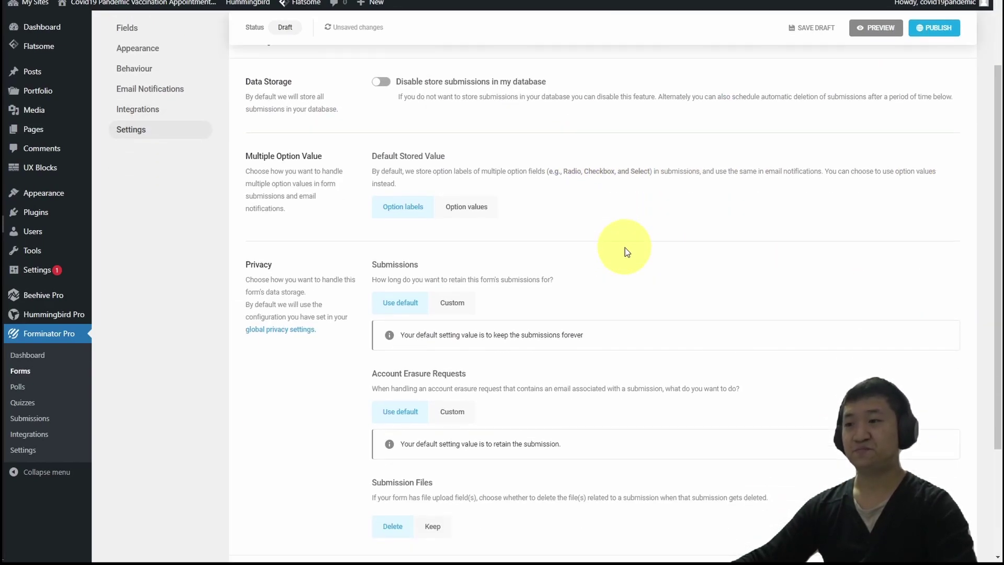
pyautogui.scroll(5, 894, 274)
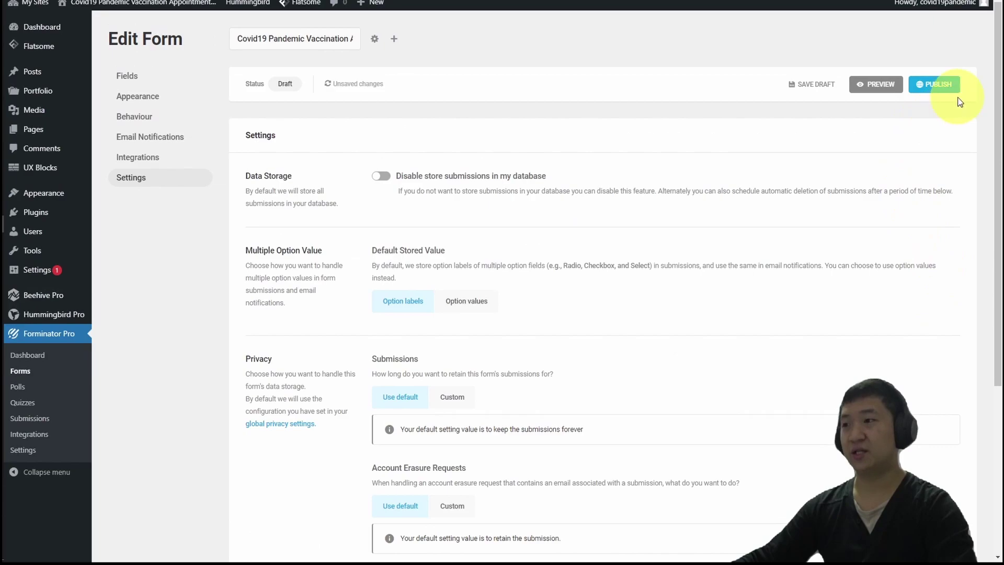
pyautogui.click(944, 83)
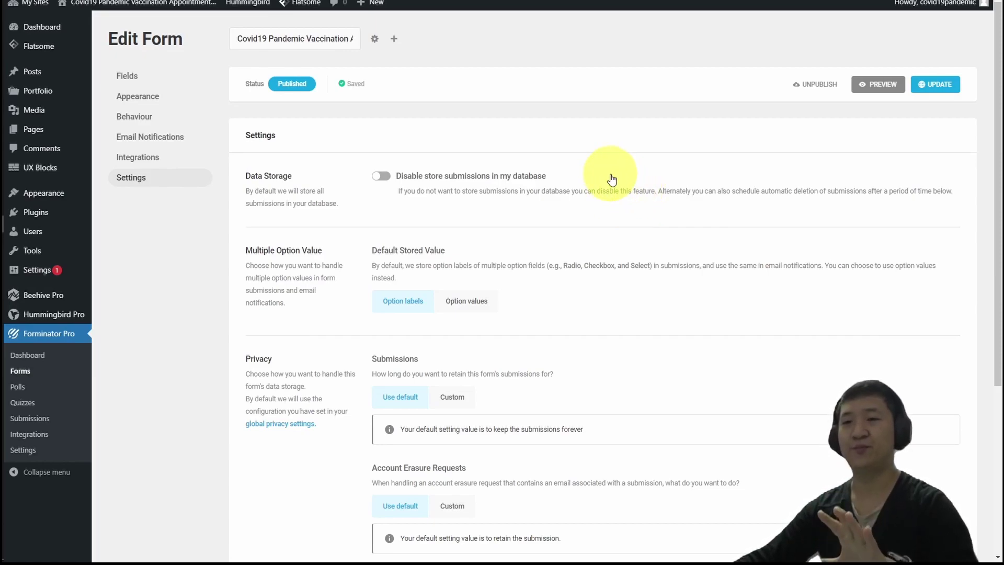
pyautogui.moveTo(34, 140)
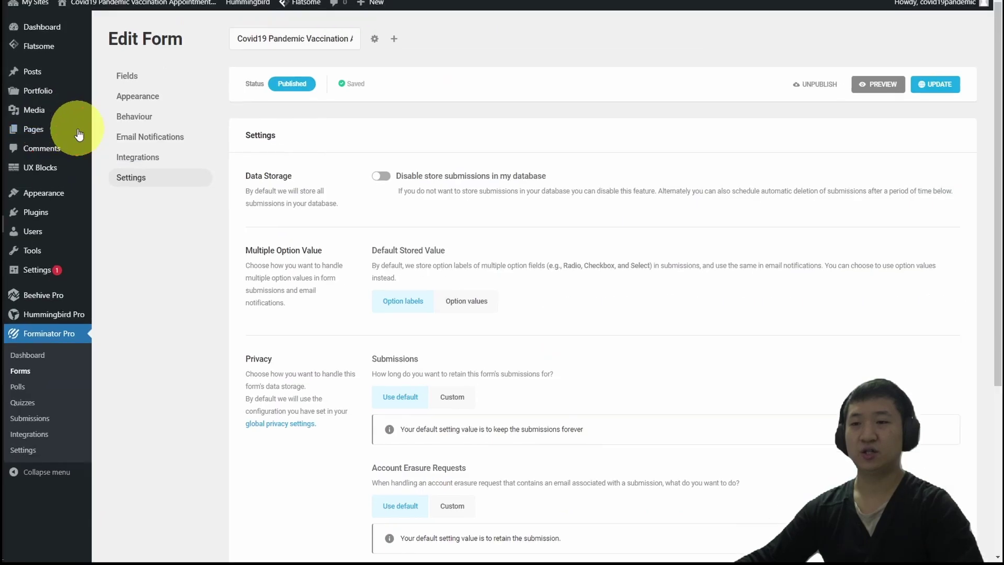
# Start a new blank page from Pages > All Pages > Add New.
pyautogui.click(65, 148)
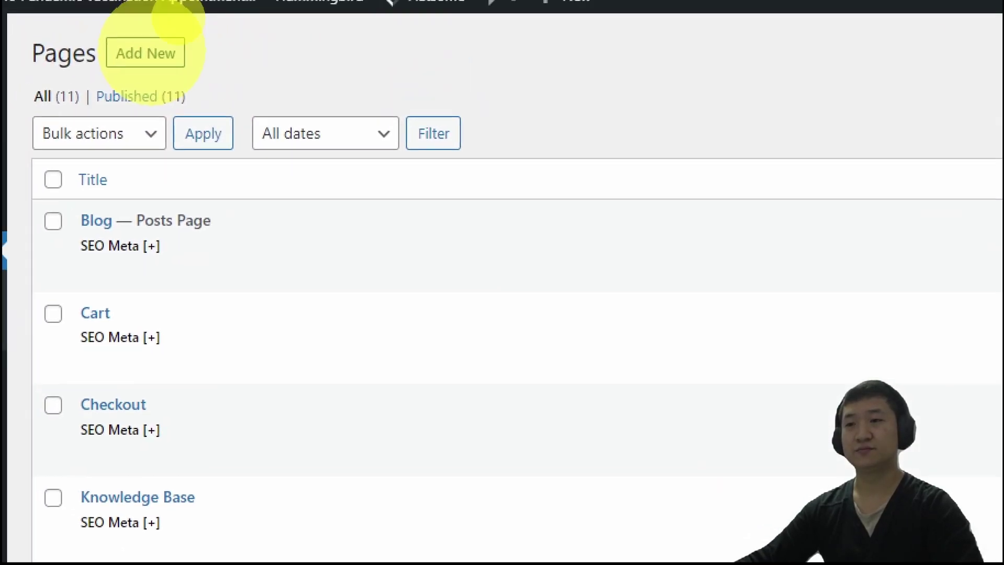
pyautogui.moveTo(284, 40)
pyautogui.mouseDown()
pyautogui.moveTo(136, 6)
pyautogui.moveTo(269, 7)
pyautogui.mouseUp()
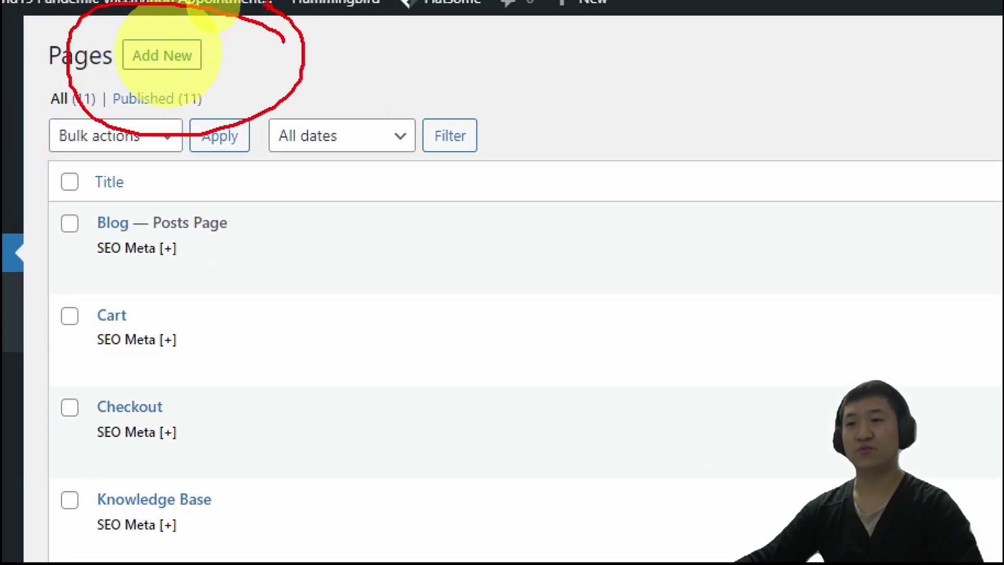
pyautogui.click(162, 55)
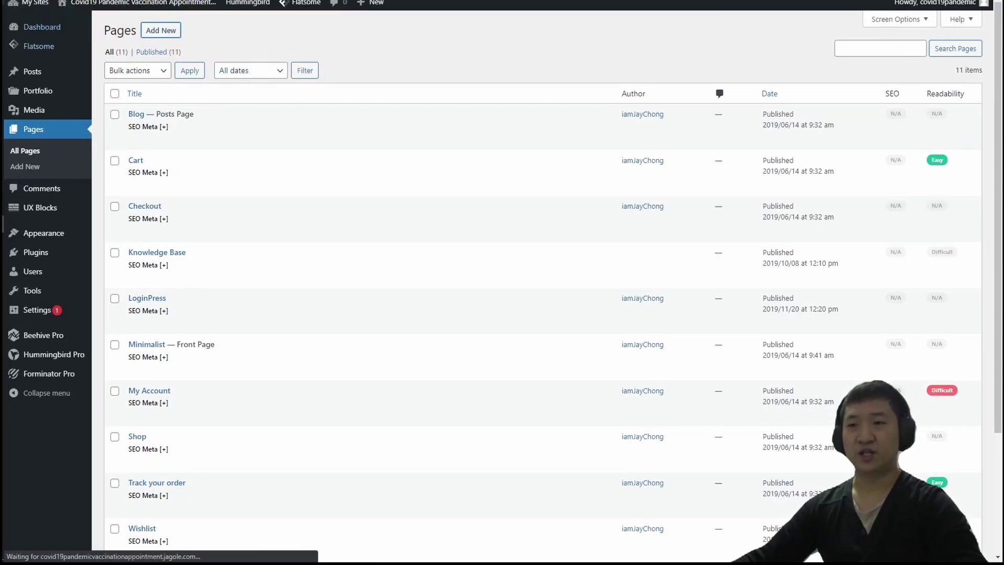
# Copy the form title from line 1 of the Notepad2 notes.
pyautogui.hotkey('alt', 'Tab')
pyautogui.click(496, 63)
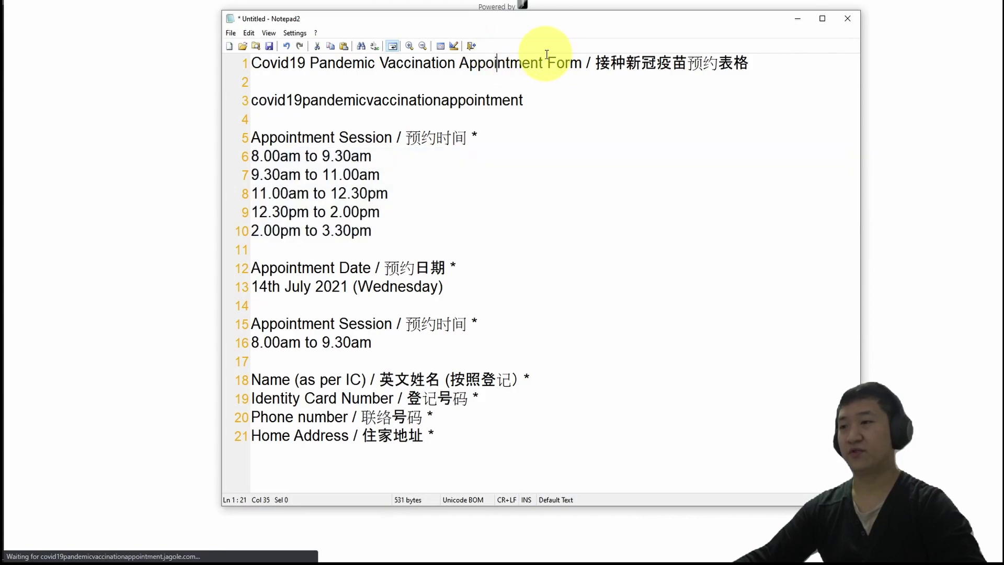
pyautogui.moveTo(539, 60); pyautogui.dragTo(262, 56)
pyautogui.press('Right')
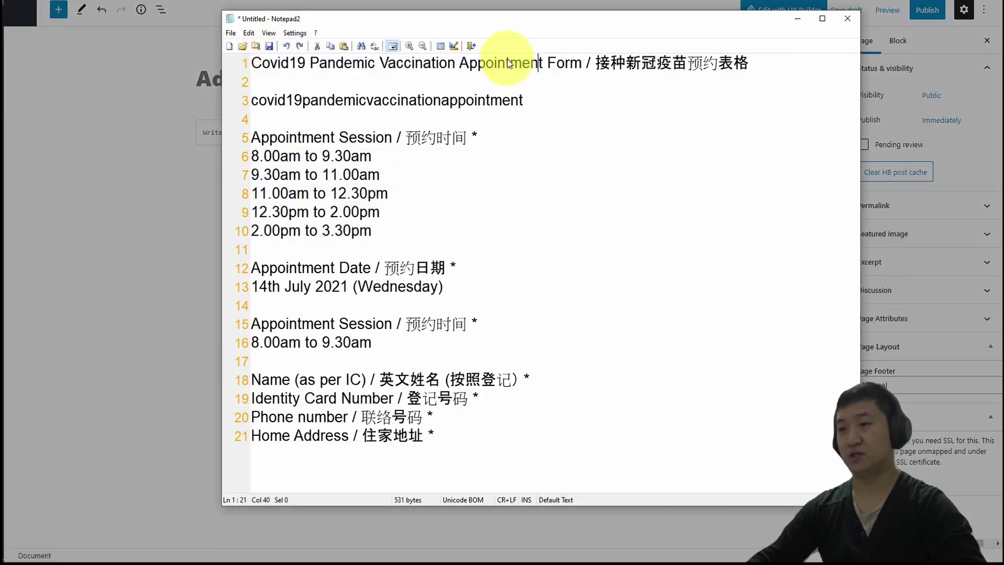
pyautogui.hotkey('shift', 'Home')
pyautogui.hotkey('ctrl', 'c')
# Close the welcome guide and paste 'Covid19 Pandemic Vaccination Appointment' as the page title.
pyautogui.hotkey('alt', 'Tab')
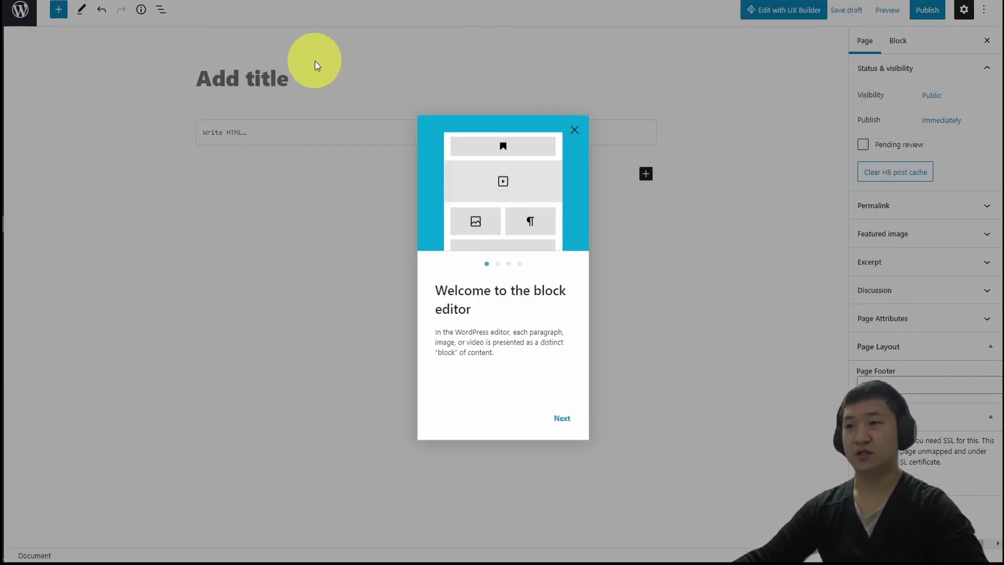
pyautogui.click(572, 129)
pyautogui.click(264, 79)
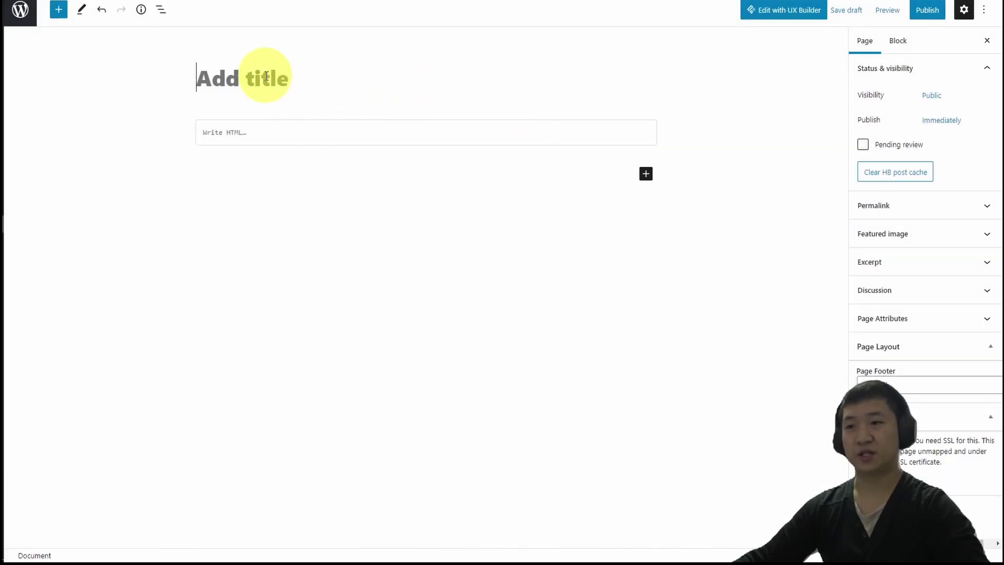
pyautogui.hotkey('ctrl', 'v')
# Remove the empty Custom HTML block and insert the Forminator Form block instead.
pyautogui.click(507, 168)
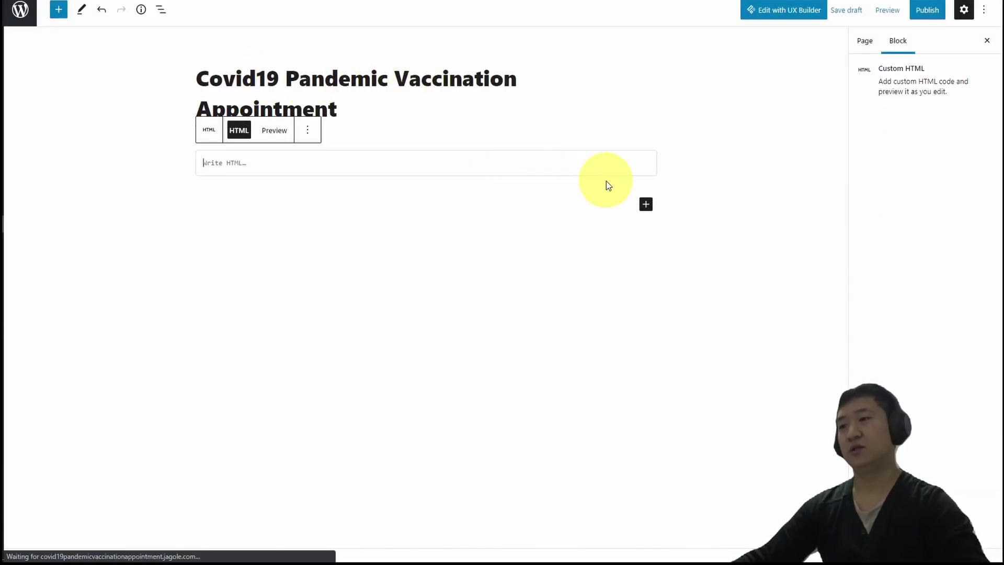
pyautogui.click(307, 130)
pyautogui.click(358, 381)
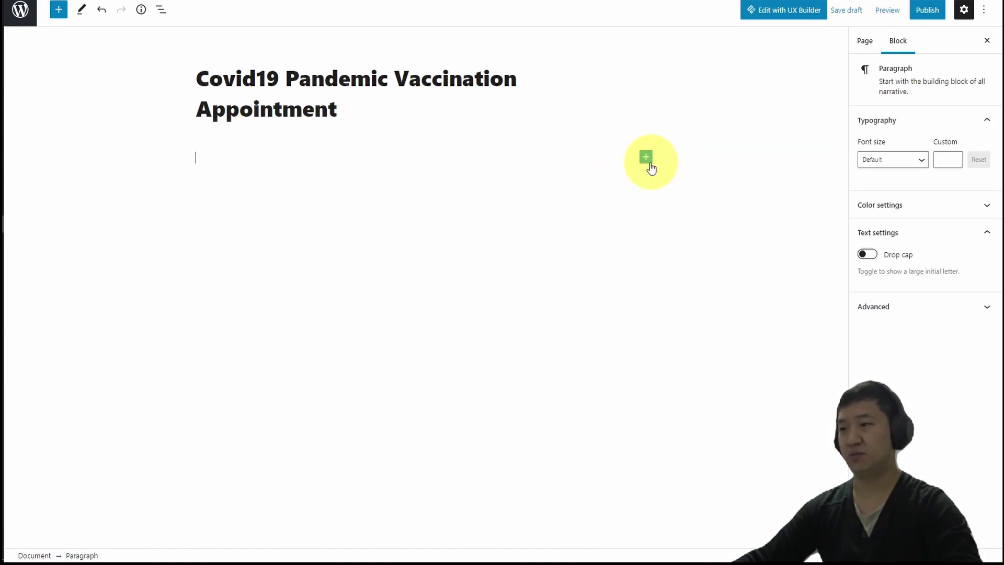
pyautogui.click(646, 158)
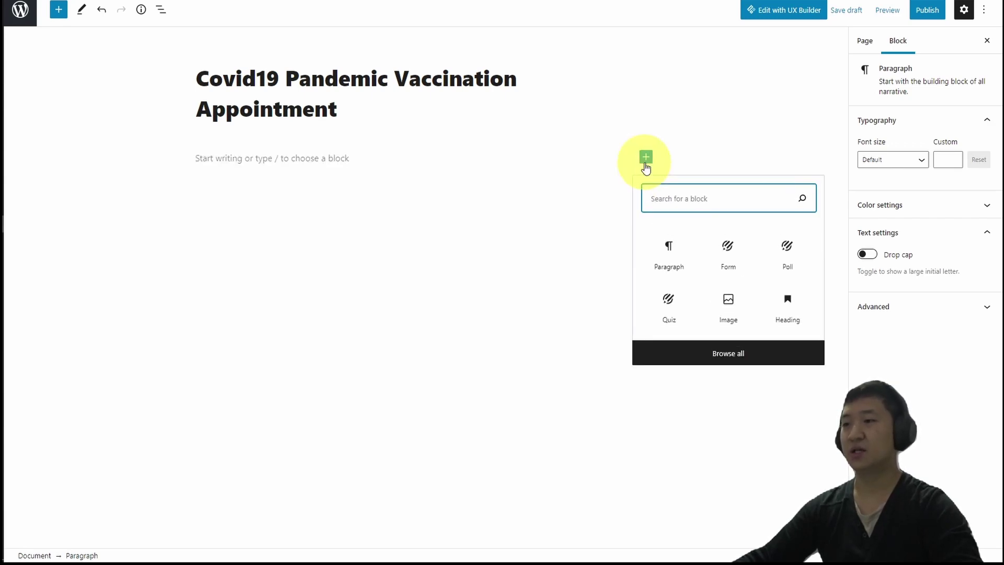
pyautogui.click(736, 259)
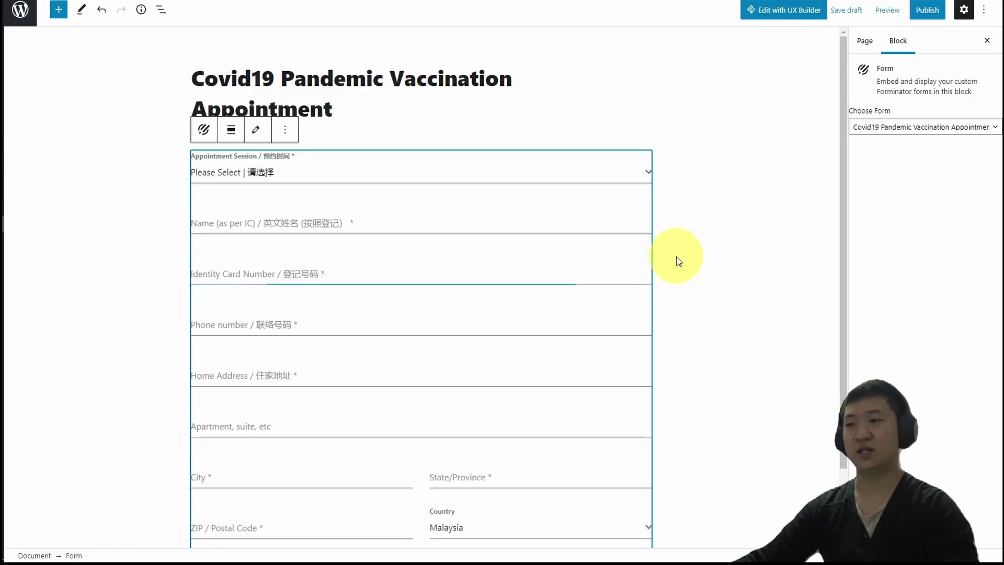
pyautogui.scroll(-2, 672, 257)
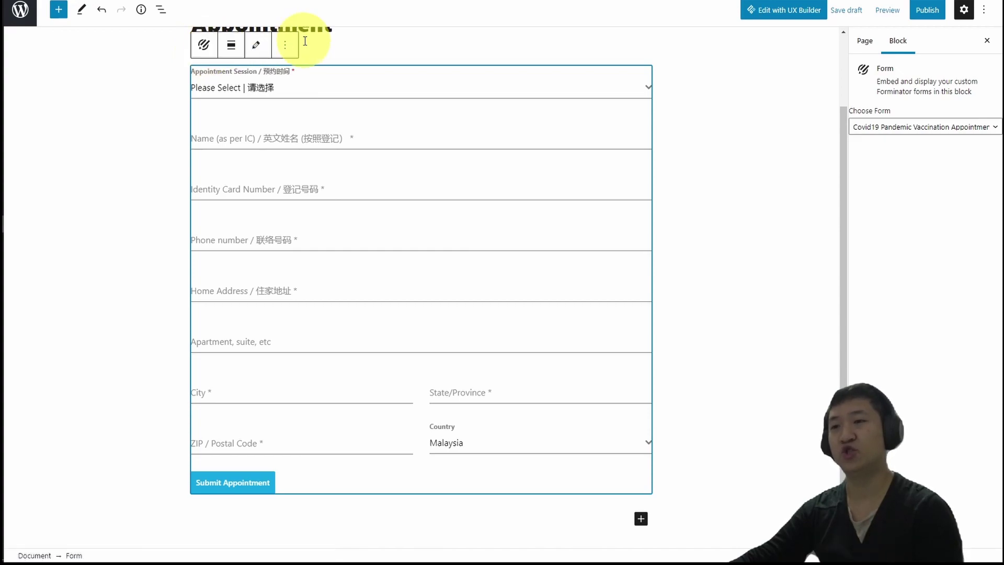
# Deselect the form block and pick the 8.00am to 9.30am session in the preview.
pyautogui.click(279, 46)
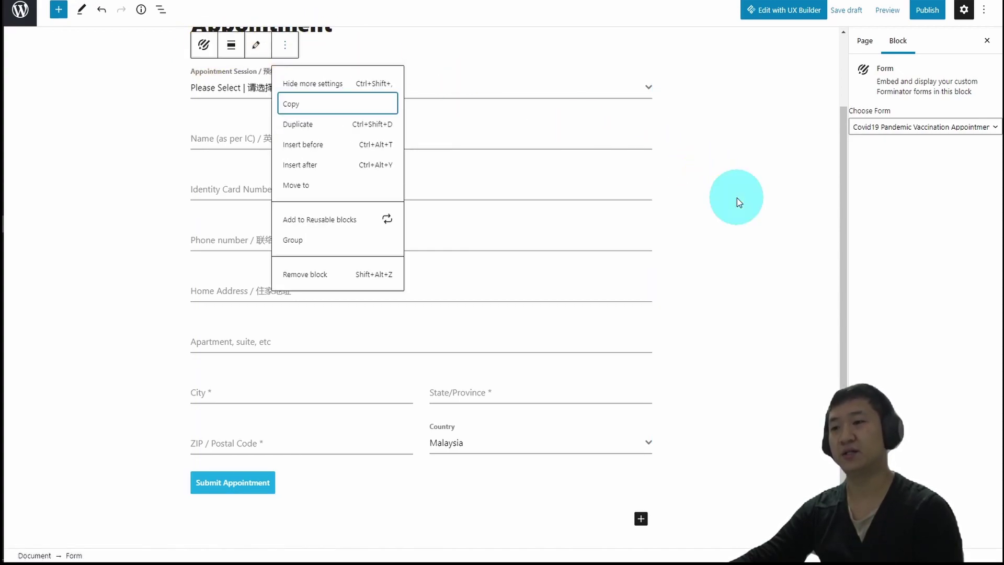
pyautogui.click(735, 197)
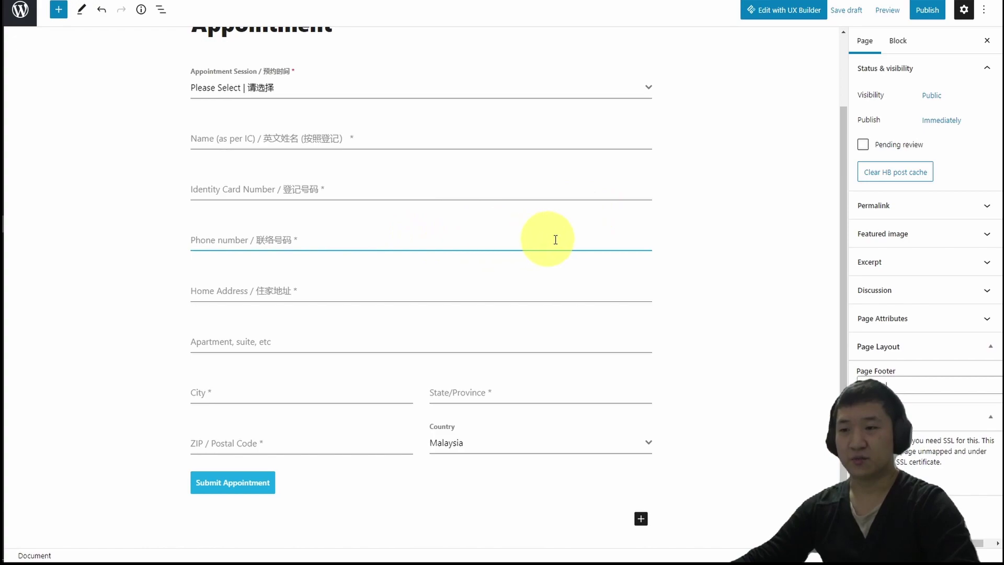
pyautogui.scroll(2, 575, 238)
pyautogui.click(484, 172)
pyautogui.click(385, 244)
pyautogui.scroll(-2, 476, 191)
# Step through Name, Phone, Home Address, City, State and ZIP fields to trigger required-field validation.
pyautogui.click(460, 130)
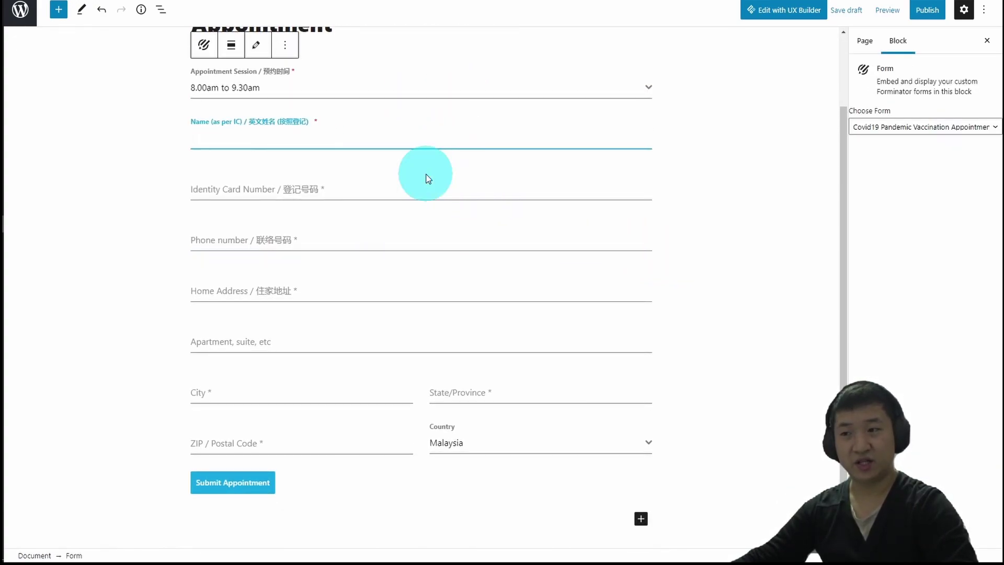
pyautogui.click(481, 257)
pyautogui.click(460, 306)
pyautogui.click(422, 358)
pyautogui.click(381, 439)
pyautogui.click(526, 442)
pyautogui.click(341, 515)
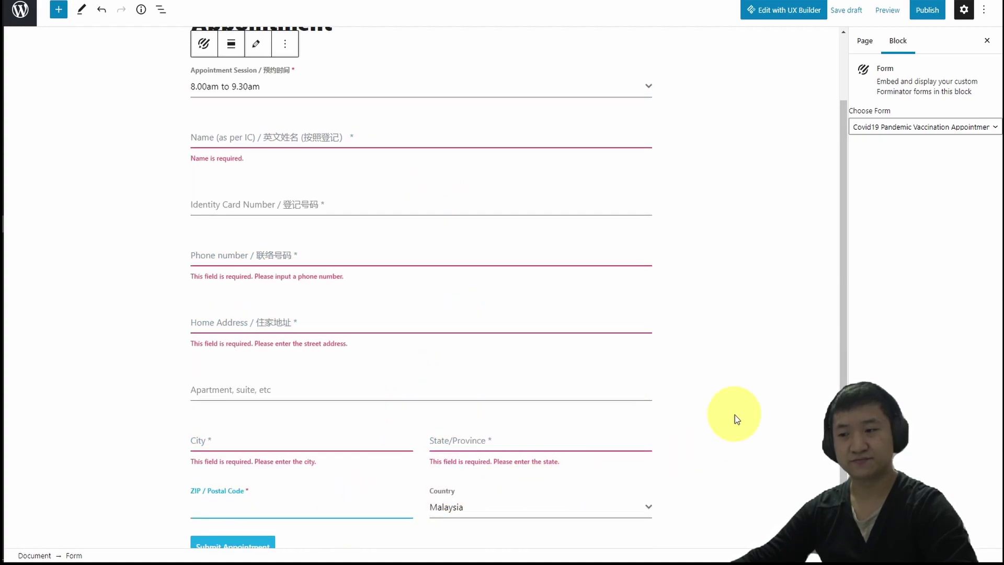
pyautogui.scroll(-2, 654, 356)
pyautogui.click(574, 291)
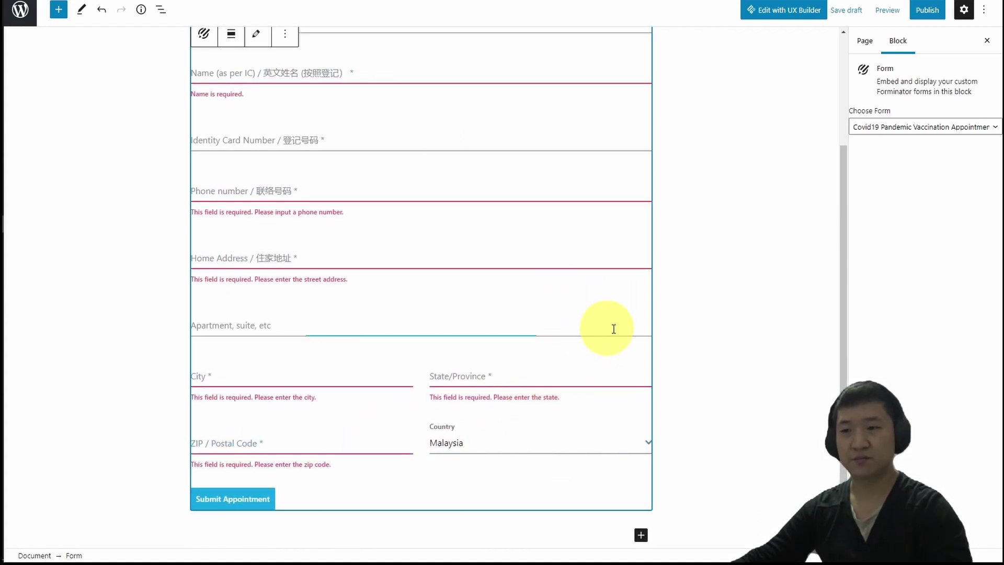
pyautogui.scroll(3, 634, 330)
pyautogui.scroll(2, 656, 217)
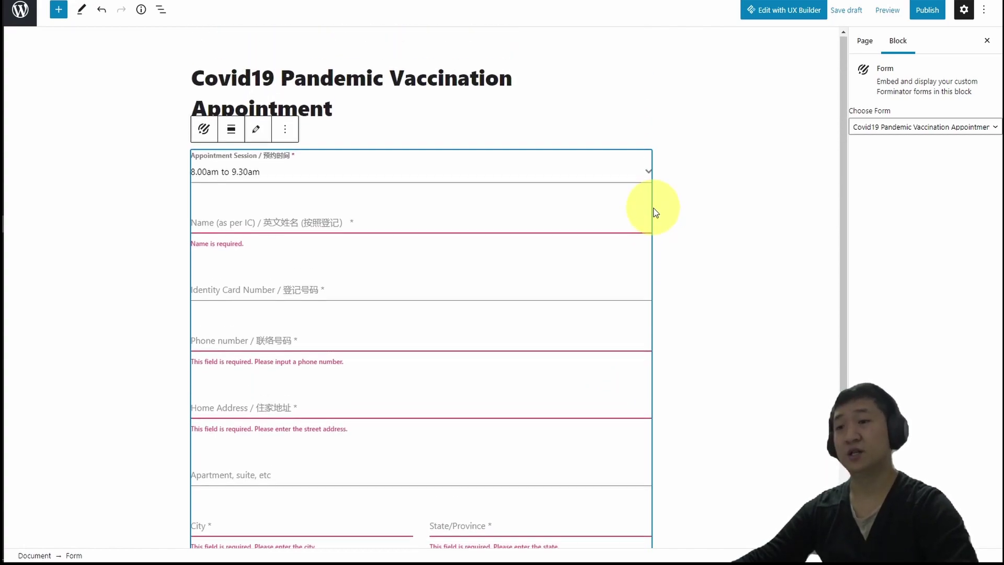
# Publish the Covid19 Pandemic Vaccination Appointment page and confirm in the pre-publish panel.
pyautogui.click(785, 266)
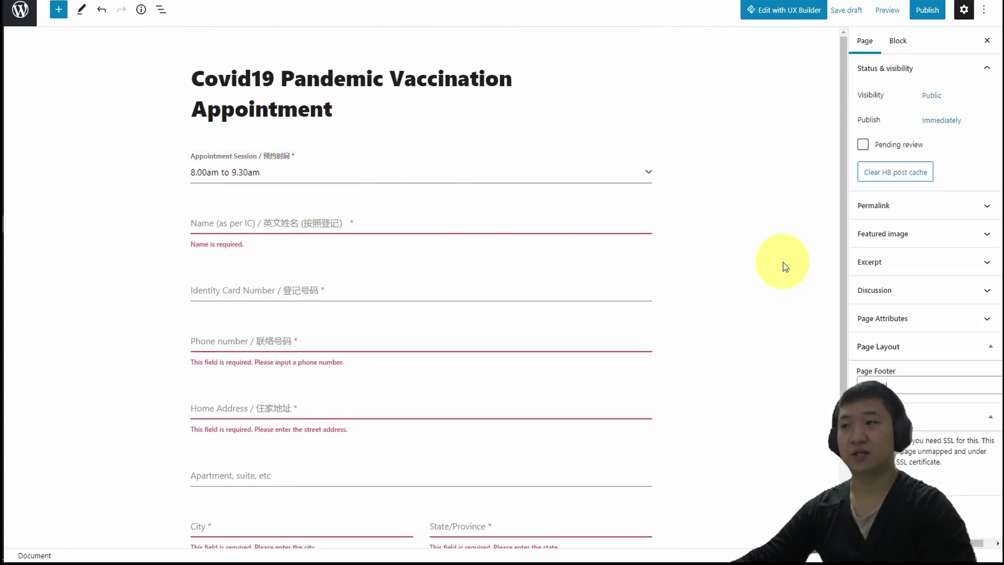
pyautogui.click(929, 19)
pyautogui.click(900, 19)
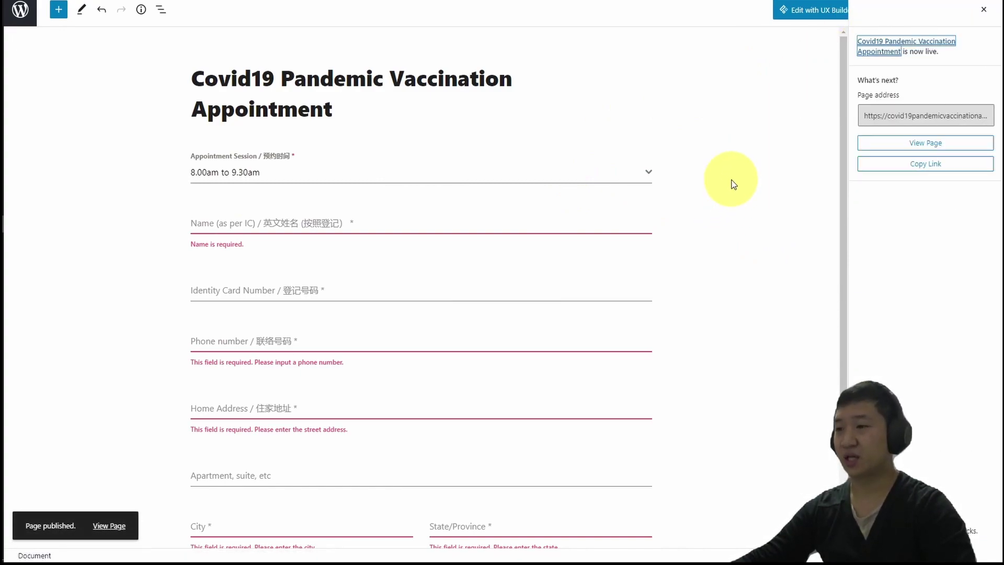
# Open the live page via View Page and scroll through its bilingual appointment form.
pyautogui.click(105, 527)
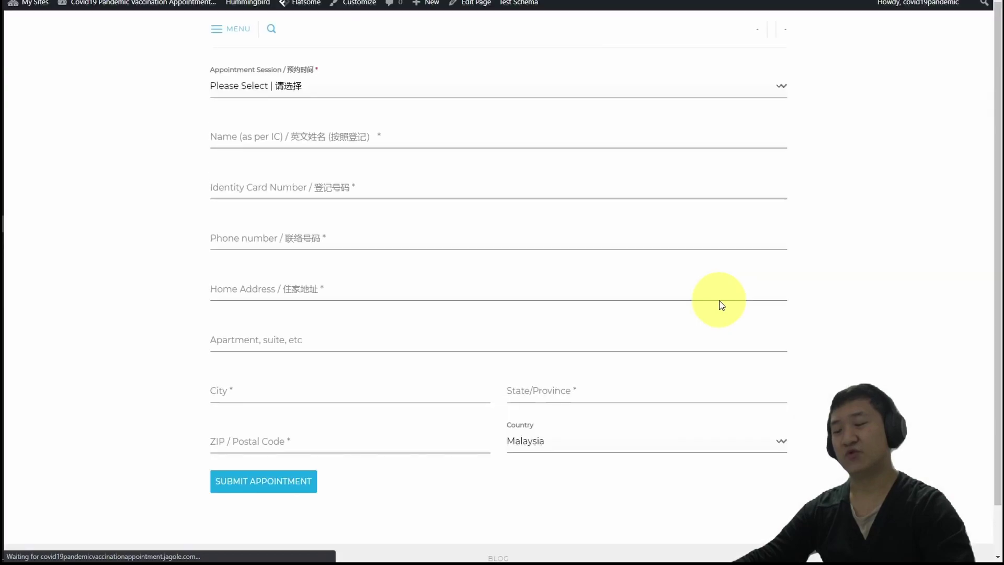
pyautogui.scroll(-1, 732, 291)
pyautogui.scroll(1, 898, 289)
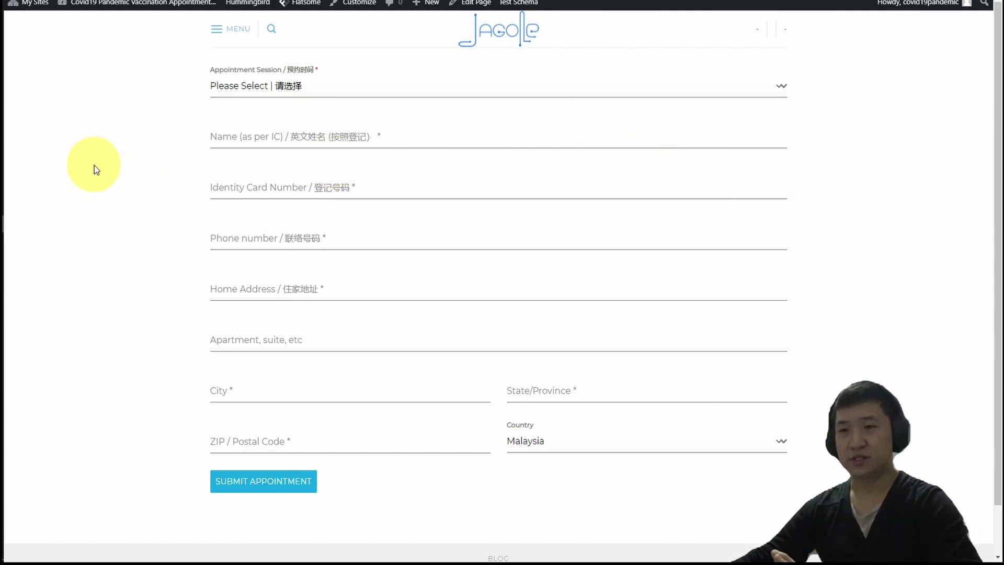
pyautogui.moveTo(97, 10)
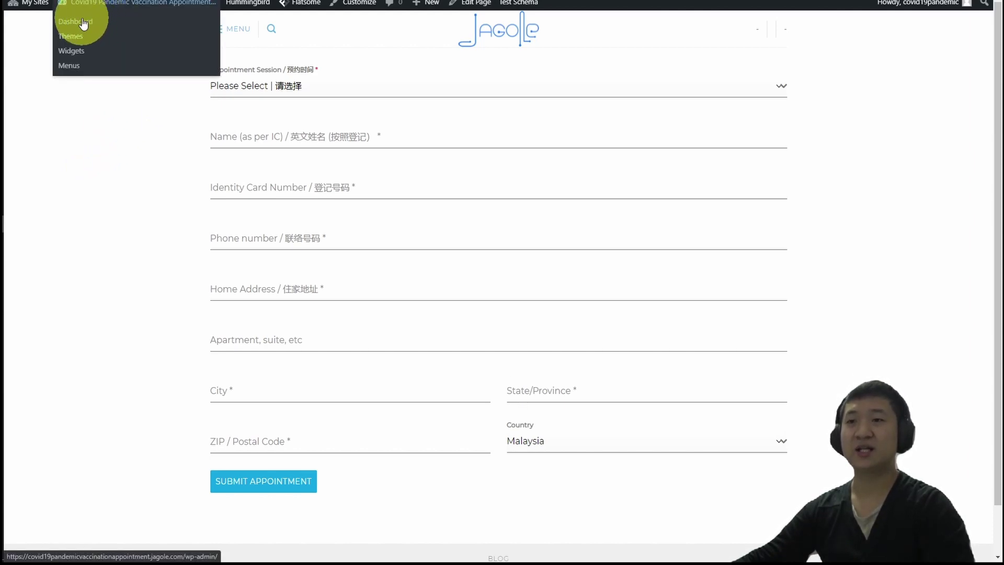
# Set 'Covid19 Pandemic Vaccination Appointment' as the static homepage in Reading settings, save, and visit the site.
pyautogui.click(82, 21)
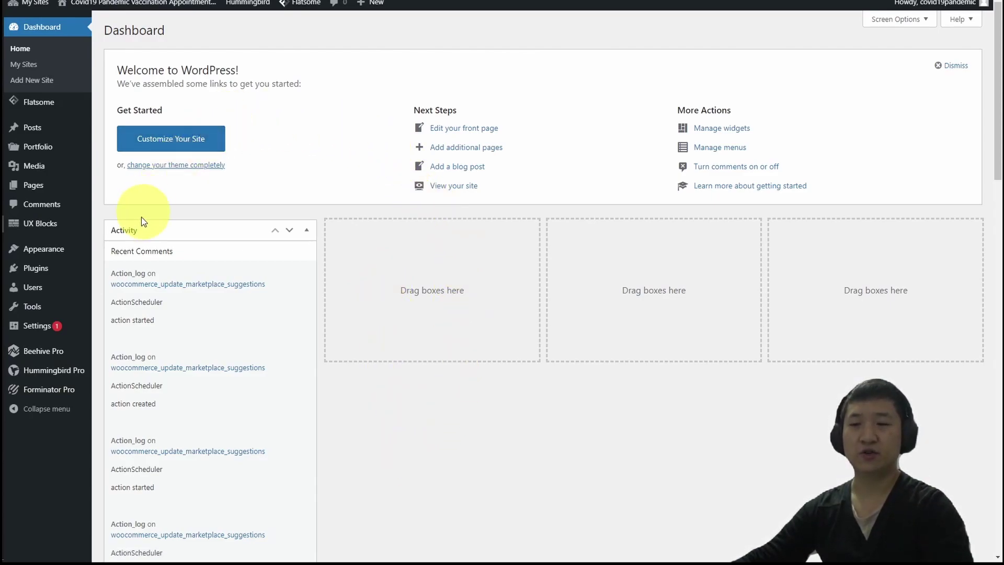
pyautogui.moveTo(62, 327)
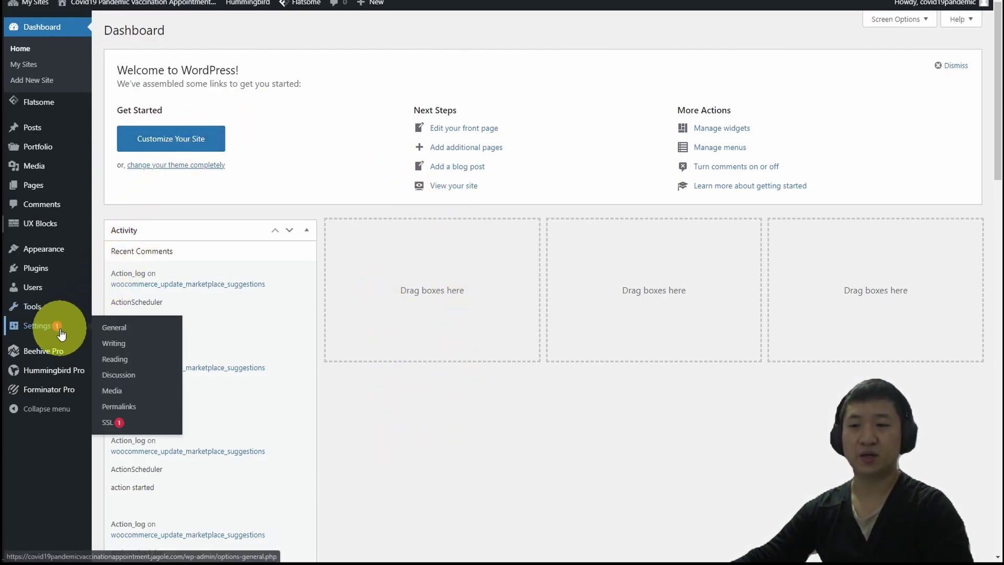
pyautogui.click(138, 363)
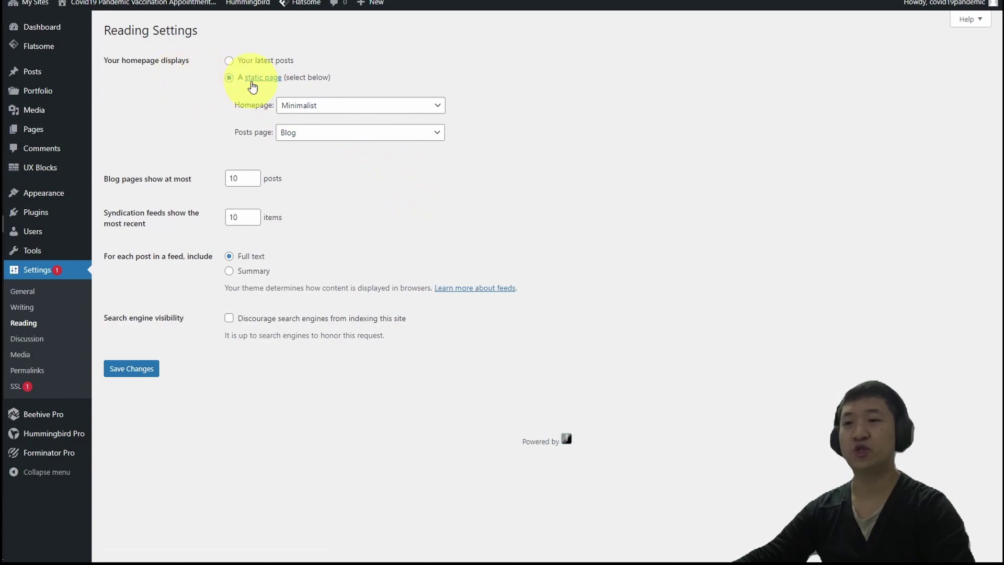
pyautogui.moveTo(120, 59); pyautogui.dragTo(203, 60)
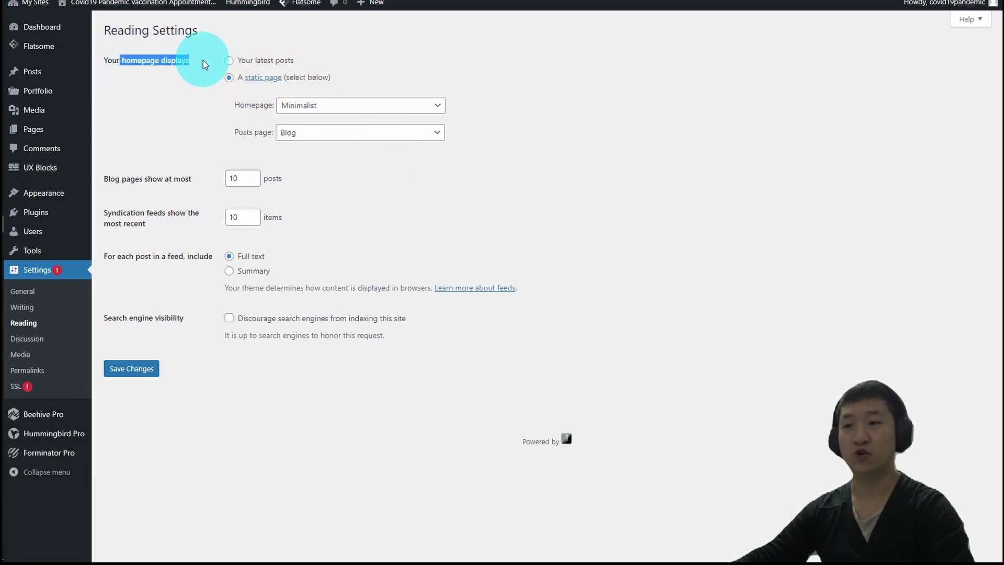
pyautogui.click(393, 105)
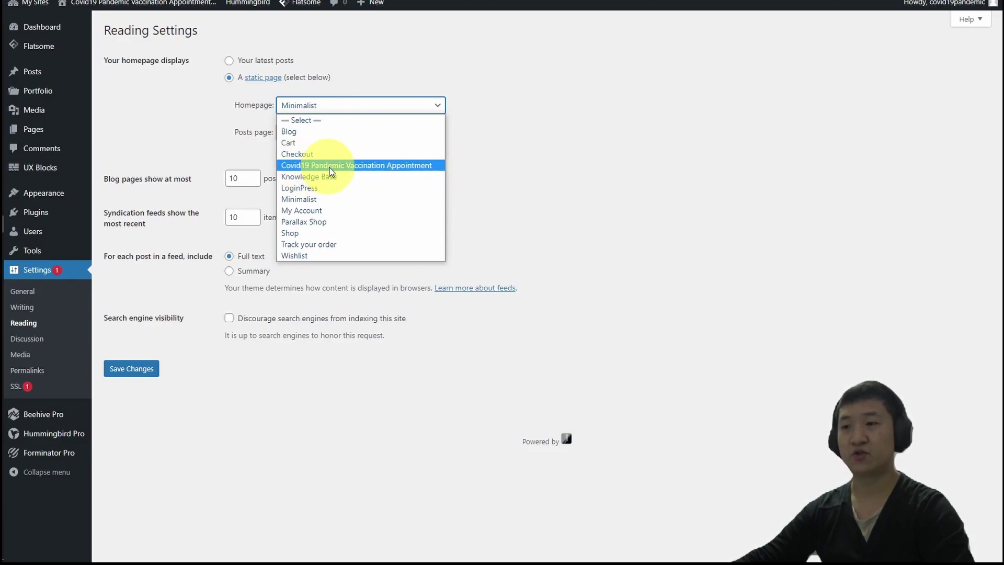
pyautogui.click(431, 165)
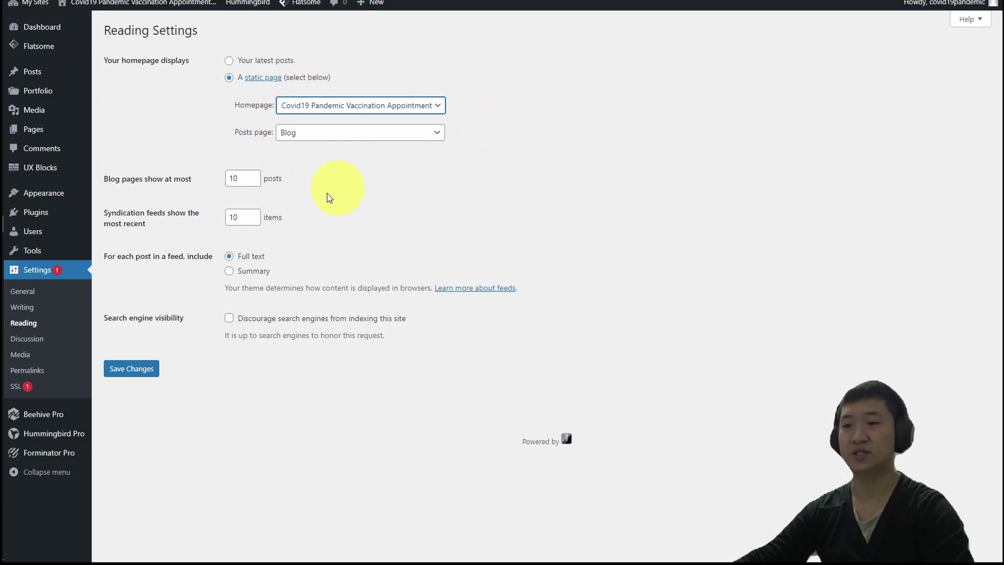
pyautogui.click(137, 373)
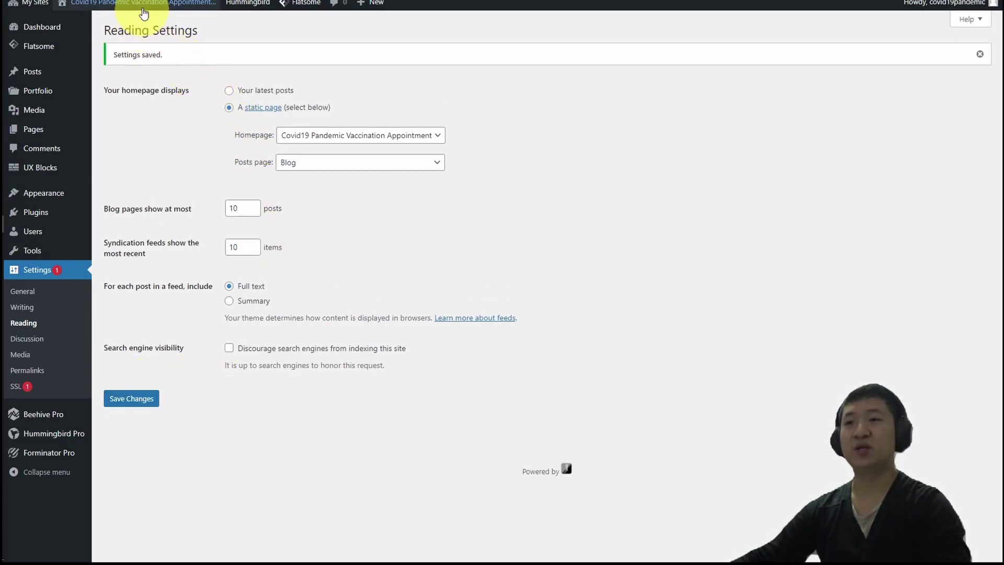
pyautogui.moveTo(142, 10)
pyautogui.click(77, 23)
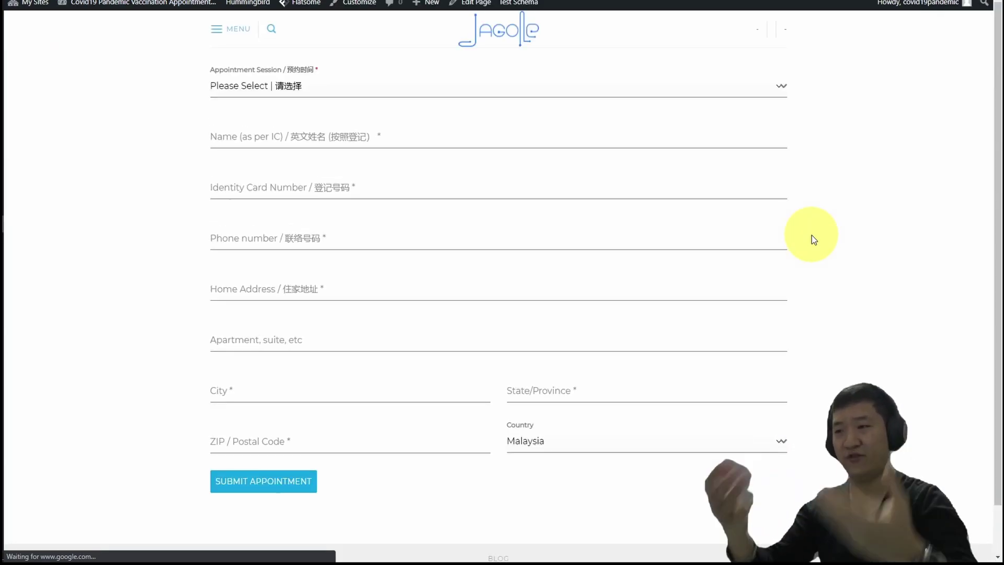
# Scroll the homepage to review the appointment form and the Jagole Sdn Bhd footer credit.
pyautogui.scroll(-1, 862, 293)
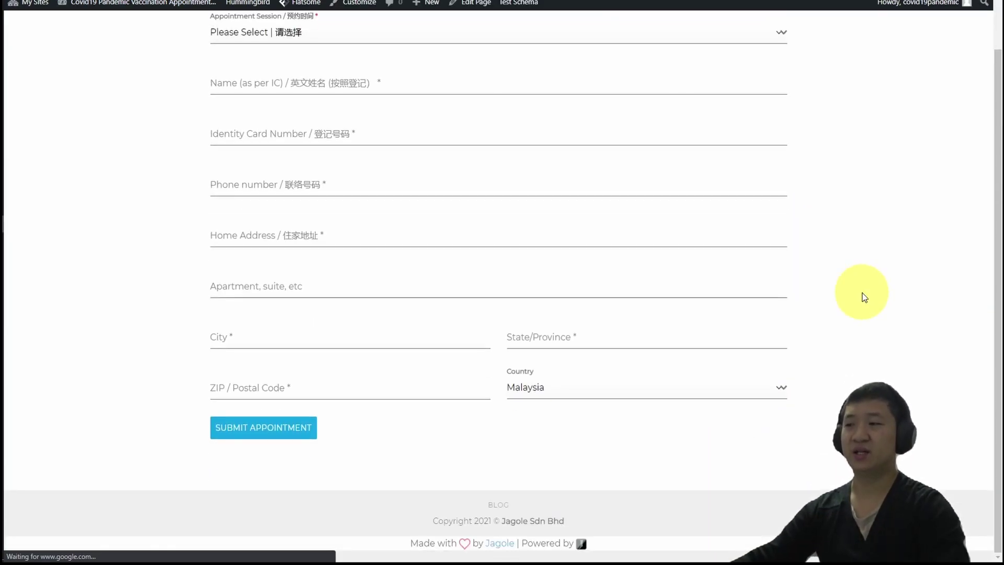
pyautogui.scroll(1, 863, 297)
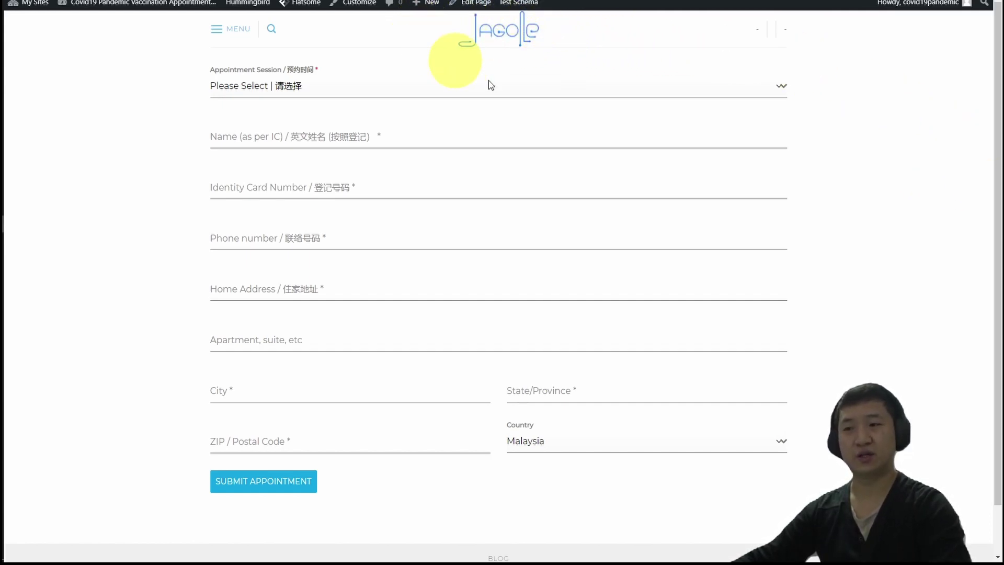
pyautogui.scroll(-1, 686, 227)
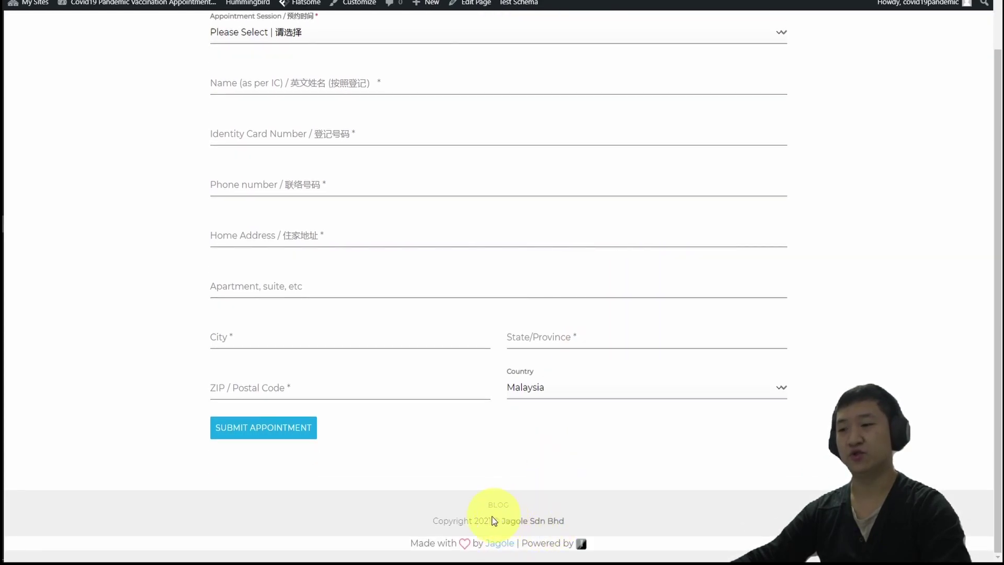
pyautogui.moveTo(564, 520); pyautogui.dragTo(503, 518)
pyautogui.click(763, 454)
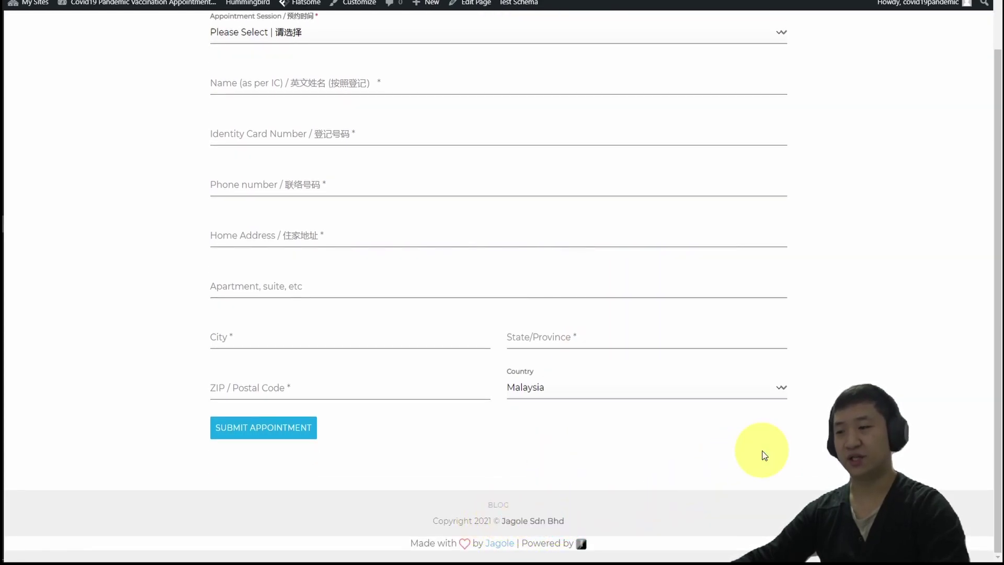
pyautogui.scroll(1, 763, 455)
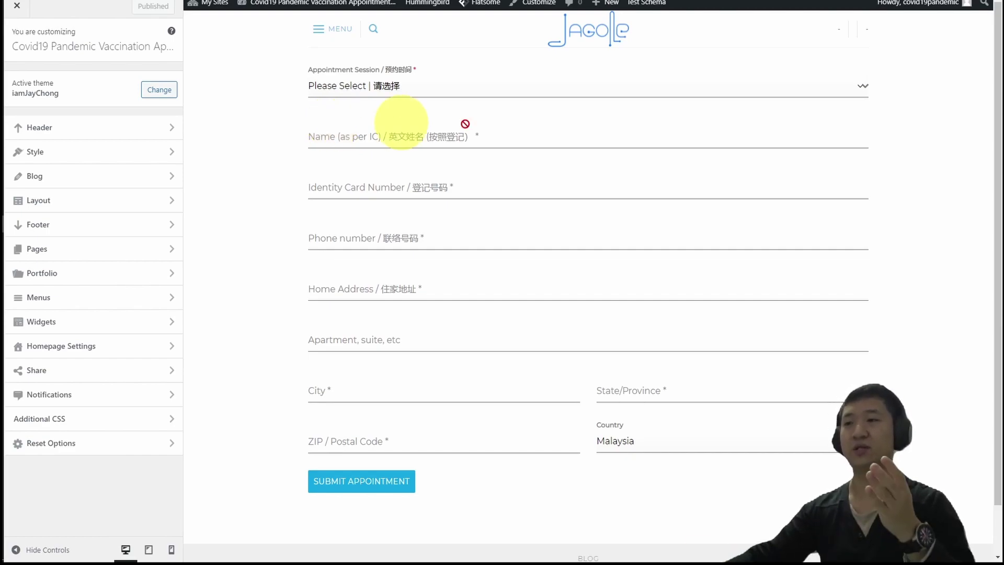
# Apply the Header Simple preset: menu left, logo centred, search right.
pyautogui.scroll(-1, 618, 459)
pyautogui.scroll(-1, 619, 459)
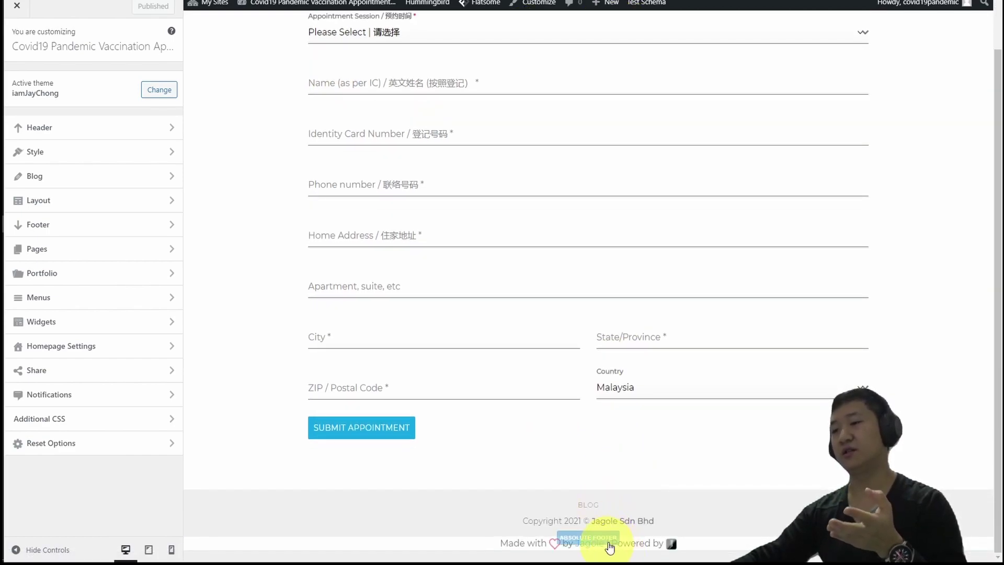
pyautogui.scroll(2, 638, 240)
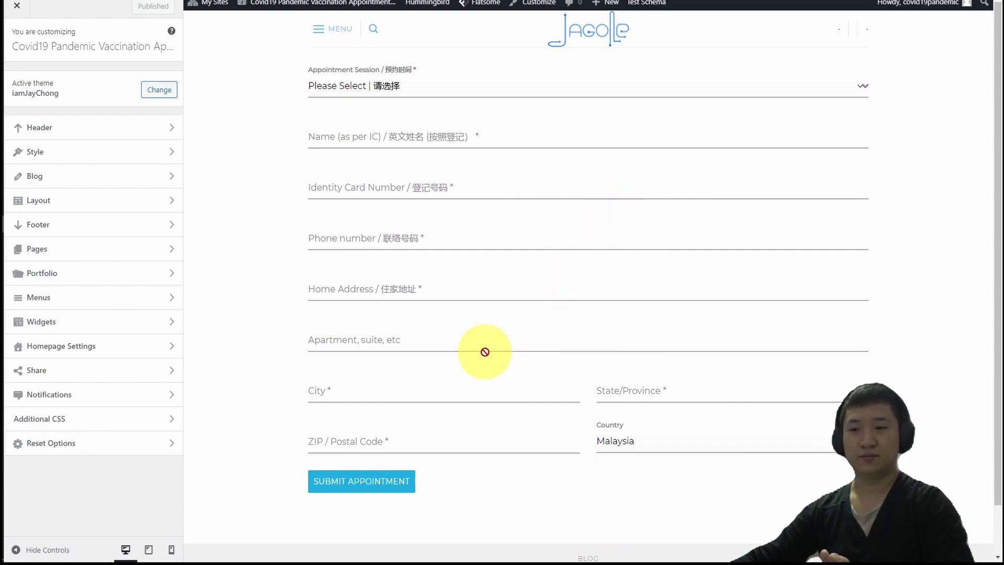
pyautogui.click(1, 394)
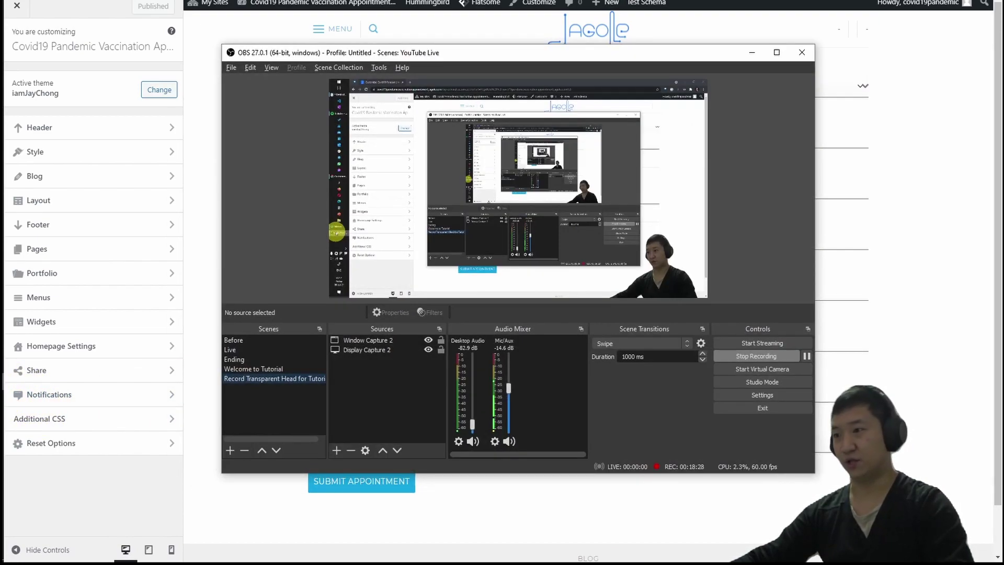
pyautogui.click(1, 394)
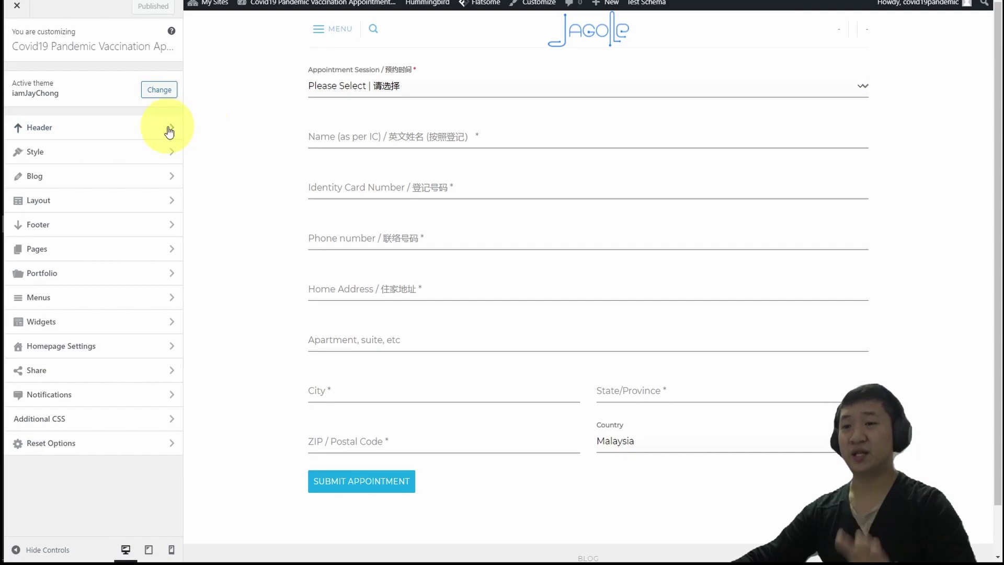
pyautogui.click(114, 129)
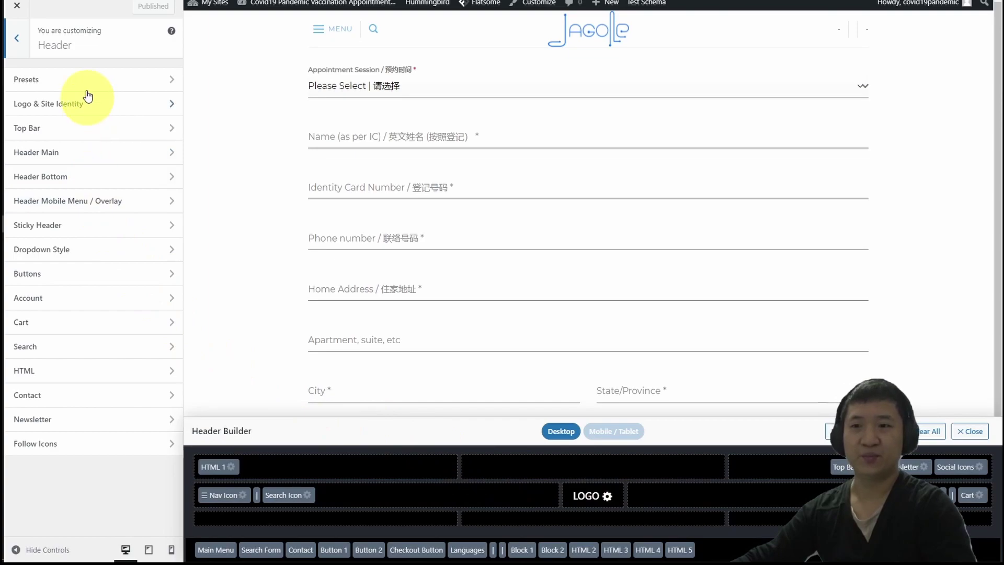
pyautogui.click(29, 79)
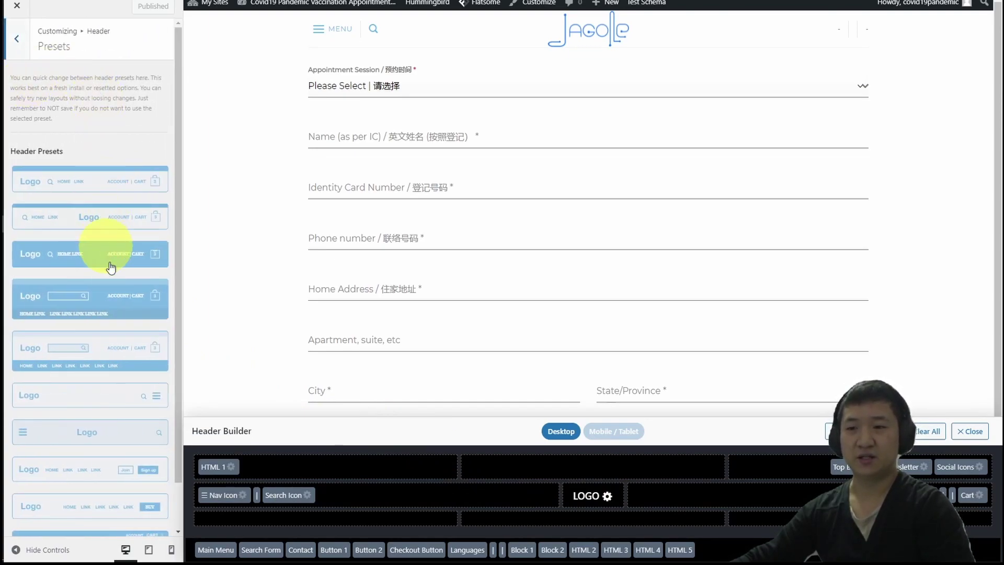
pyautogui.scroll(-1, 110, 262)
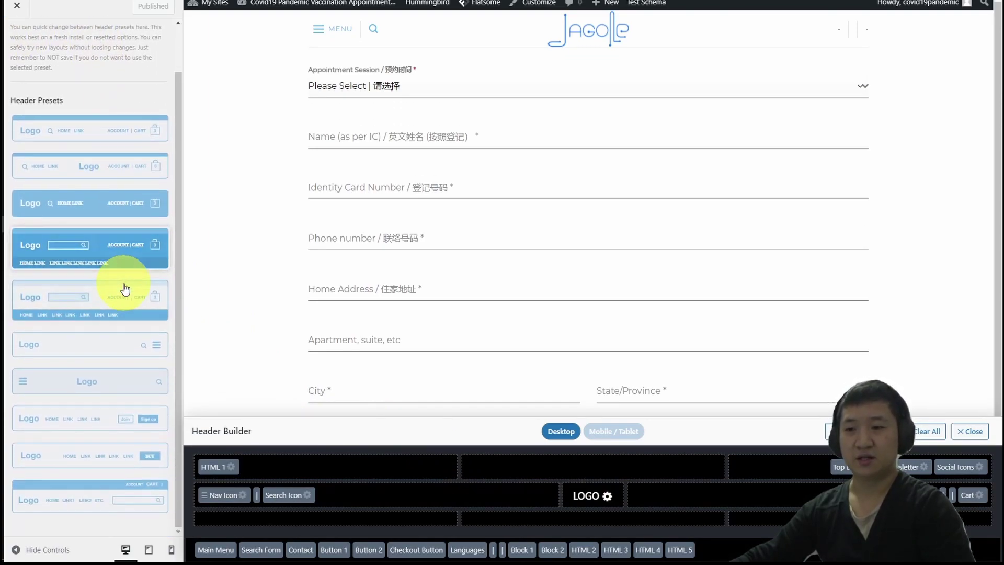
pyautogui.click(89, 388)
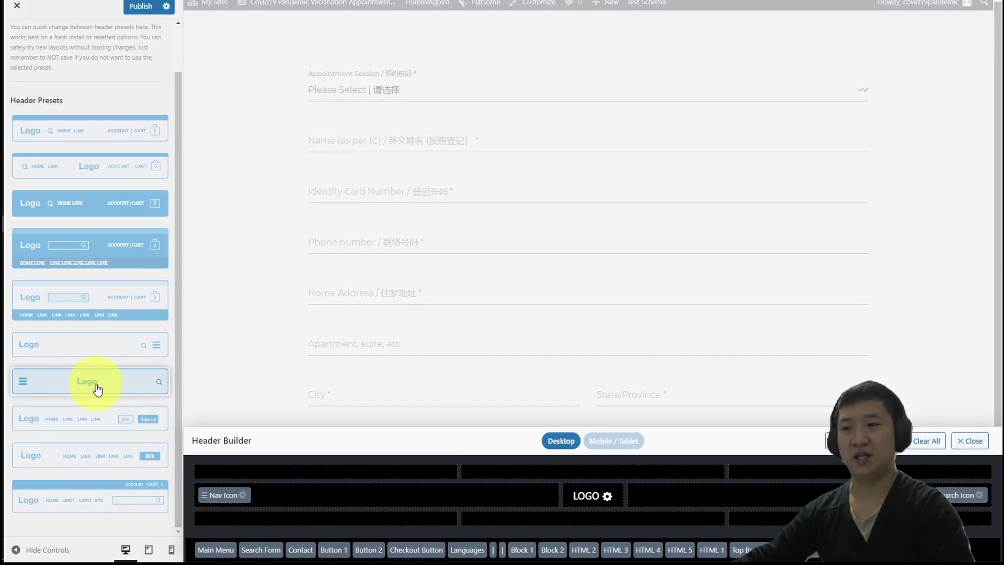
pyautogui.scroll(1, 99, 382)
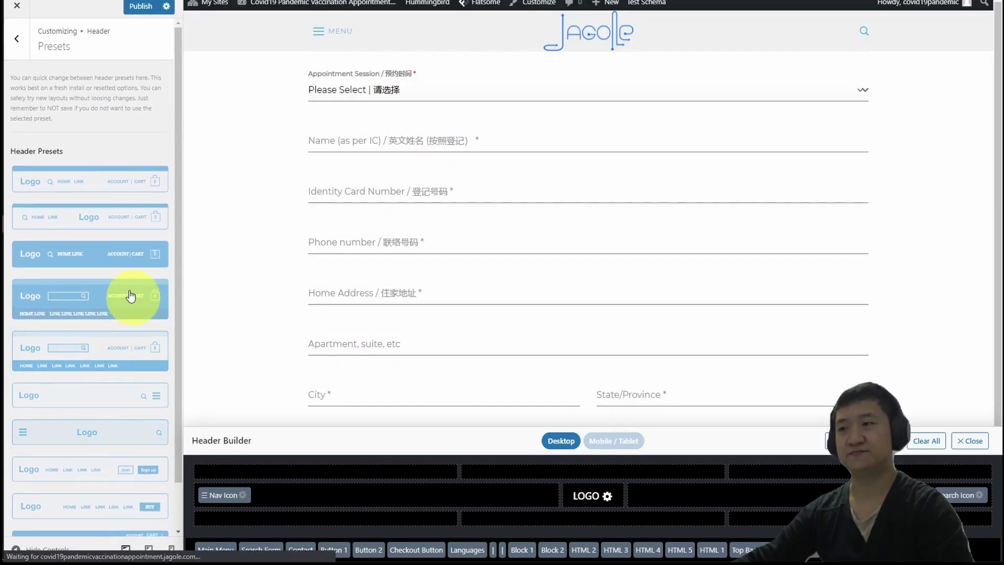
# Publish the new header layout and return to the Header settings list.
pyautogui.click(140, 8)
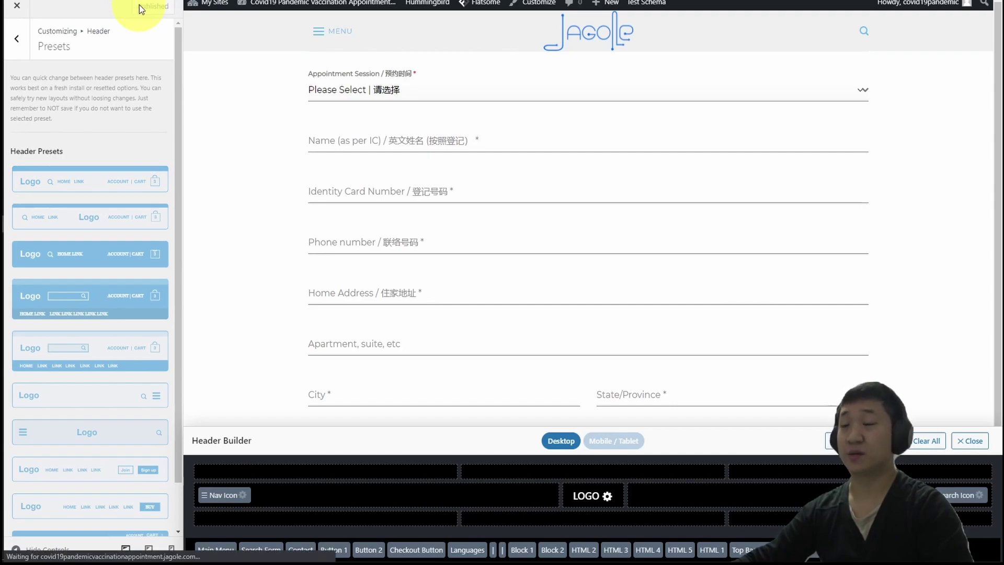
pyautogui.click(17, 42)
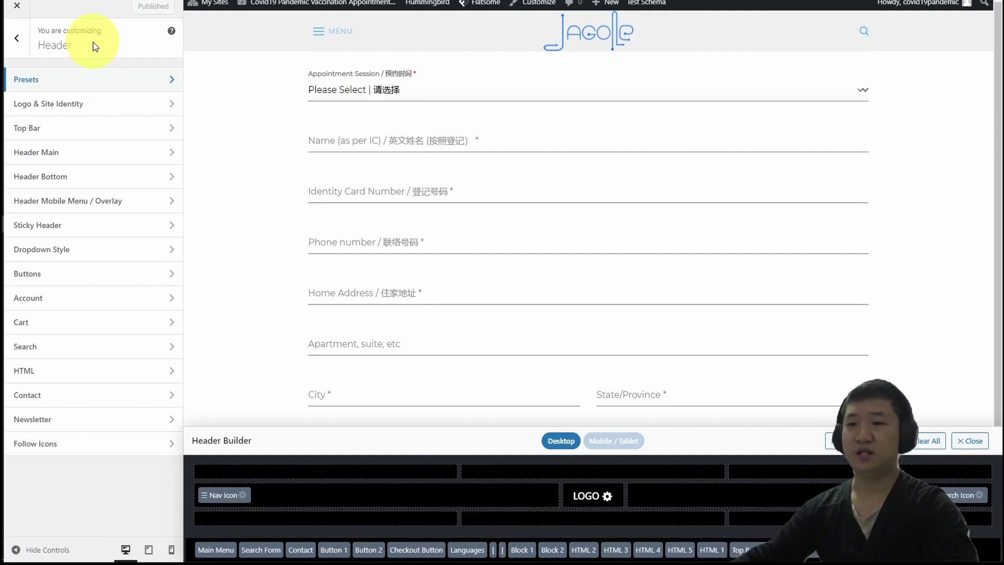
pyautogui.scroll(-1, 739, 246)
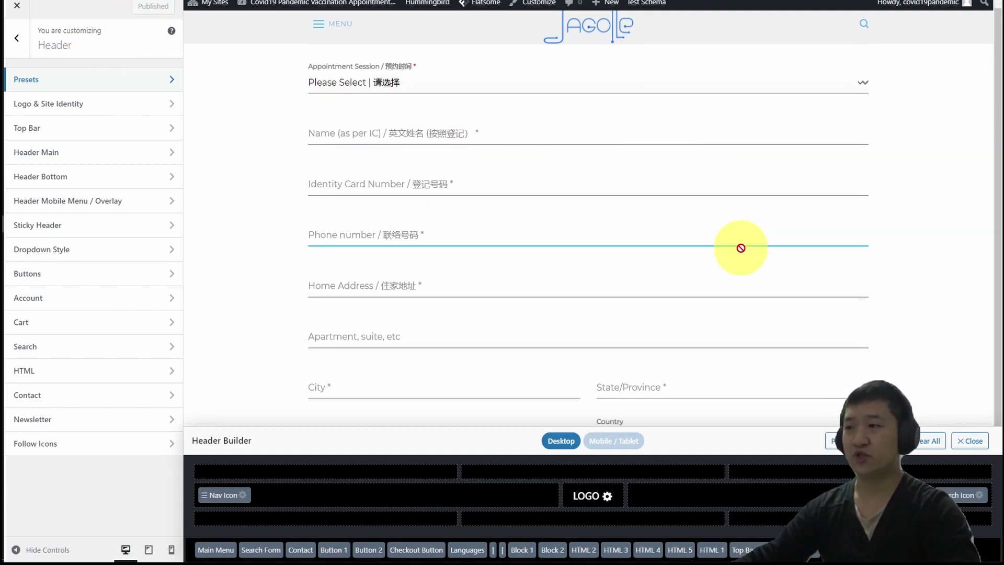
# Replace 'Jagole Sdn Bhd' in the Absolute Footer text with 'Covid19 Pandemic Vaccination Appointment Team'.
pyautogui.click(976, 451)
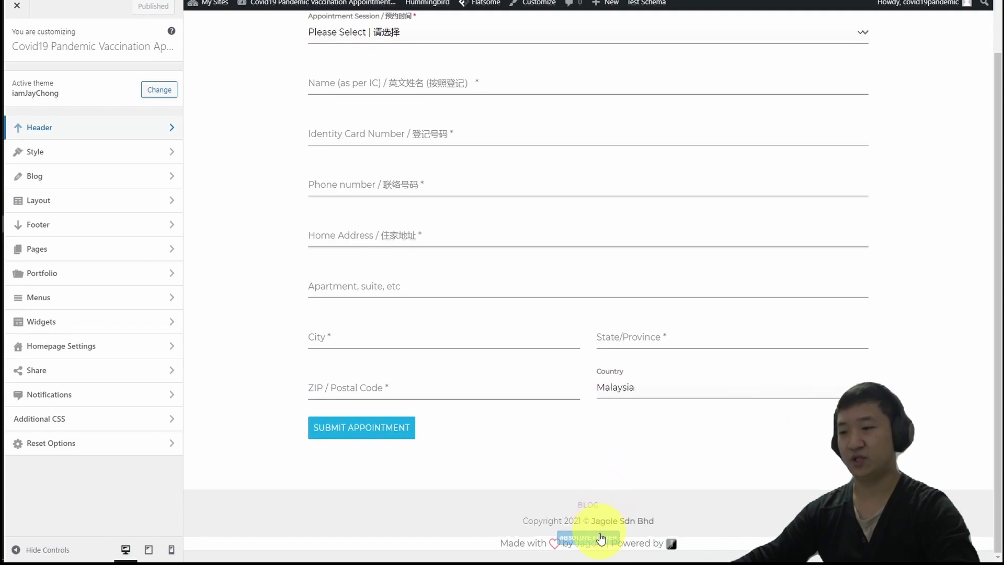
pyautogui.click(601, 541)
pyautogui.click(73, 288)
pyautogui.moveTo(99, 288); pyautogui.dragTo(47, 289)
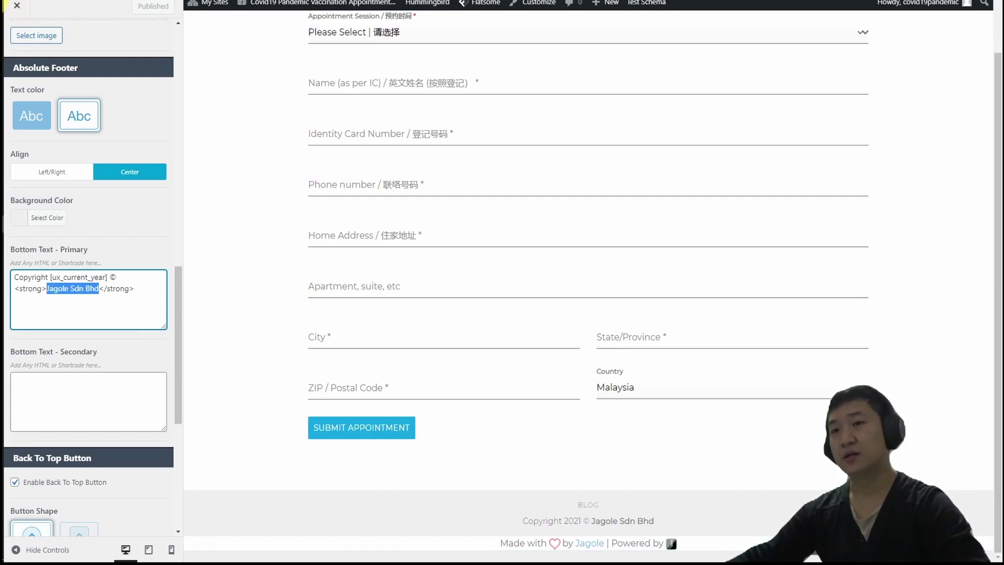
pyautogui.hotkey('alt', 'Tab')
pyautogui.hotkey('ctrl', 'c')
pyautogui.hotkey('alt', 'Tab')
pyautogui.hotkey('ctrl', 'v')
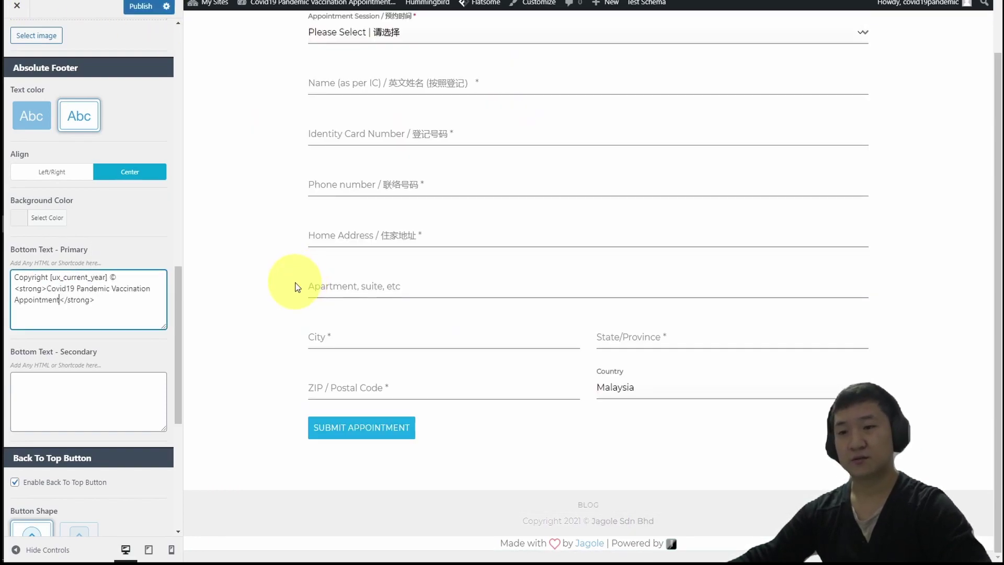
pyautogui.write('Team')
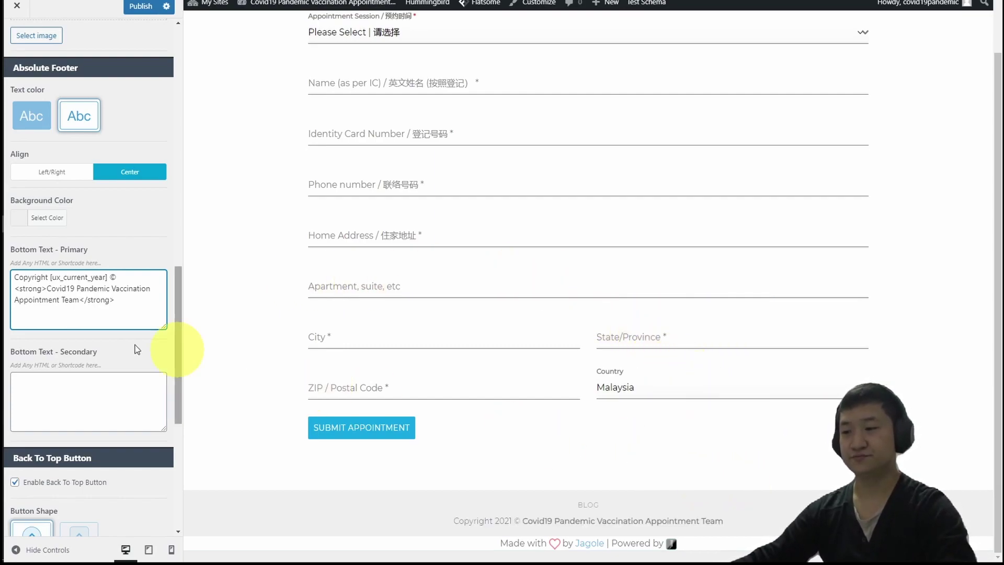
# Remove the Blog item from the footer's Secondary menu, publish, and visit the live site.
pyautogui.keyDown('shift'); pyautogui.click(589, 508); pyautogui.keyUp('shift')
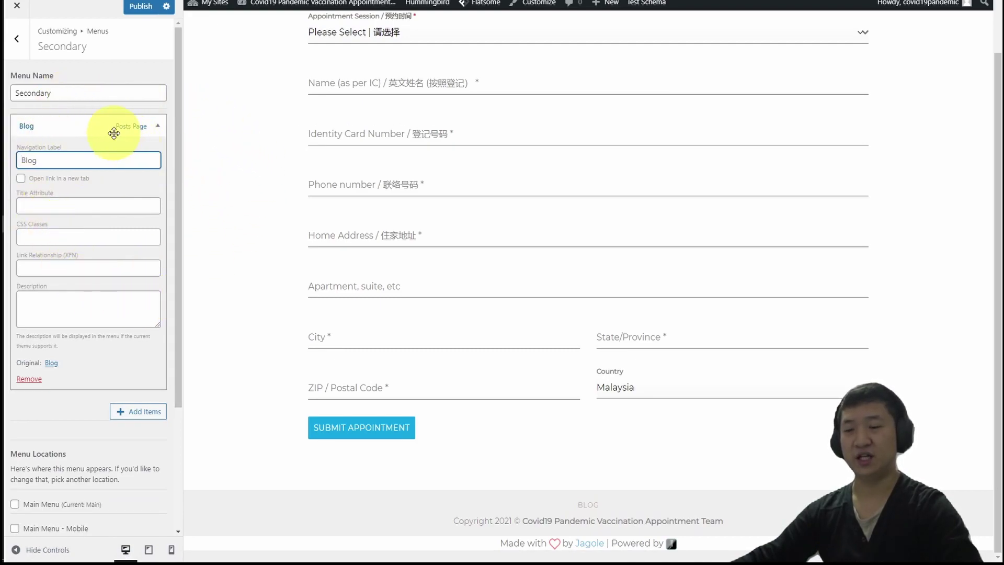
pyautogui.click(27, 379)
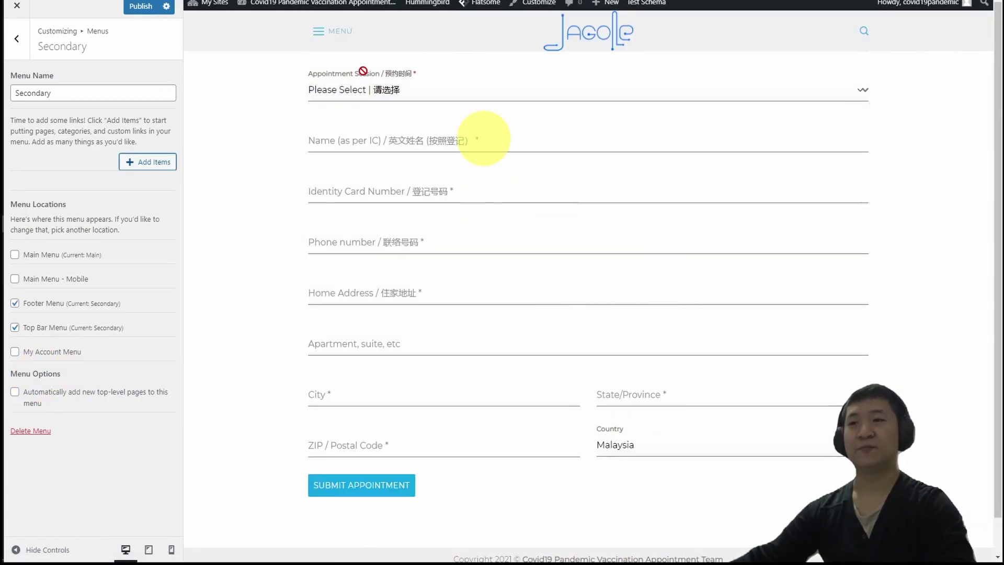
pyautogui.click(156, 5)
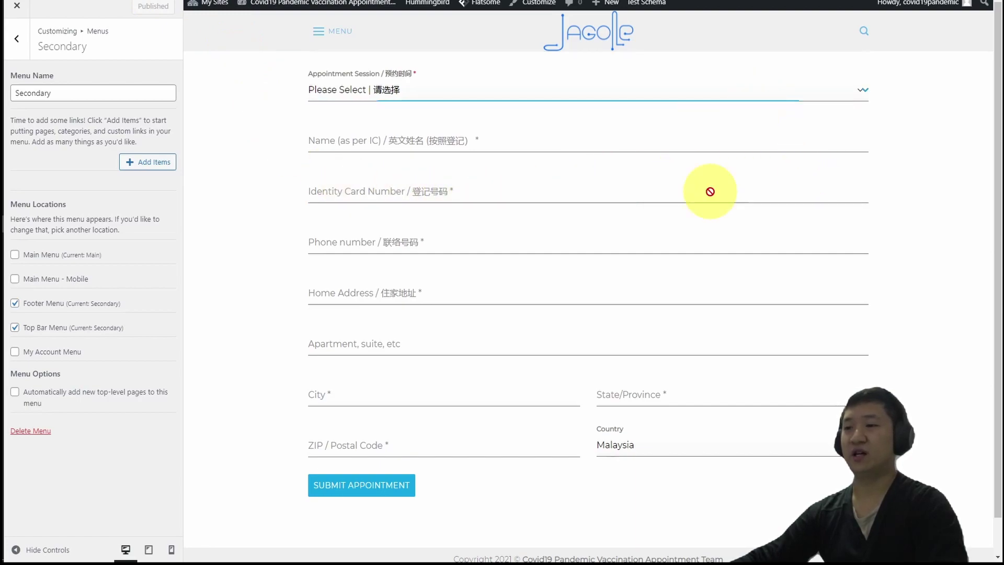
pyautogui.click(291, 3)
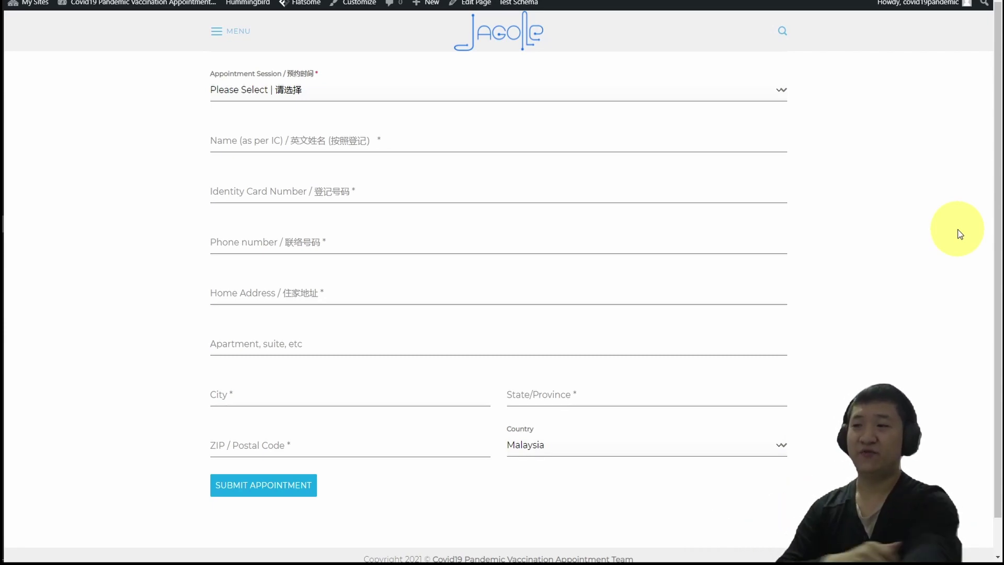
# Choose the 8.00am to 9.30am session and enter a sample applicant name and IC number.
pyautogui.click(739, 136)
pyautogui.click(750, 99)
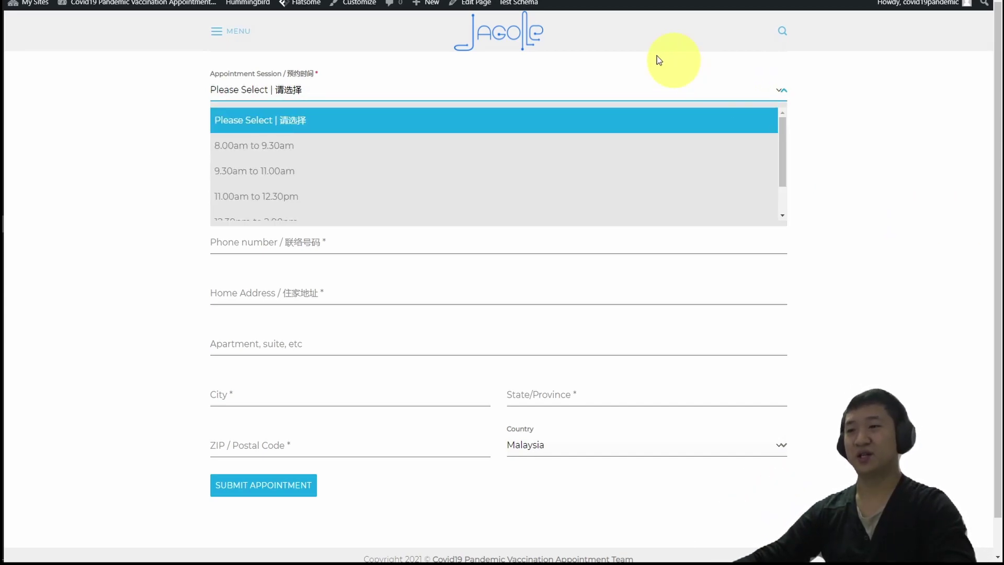
pyautogui.click(287, 153)
pyautogui.click(314, 150)
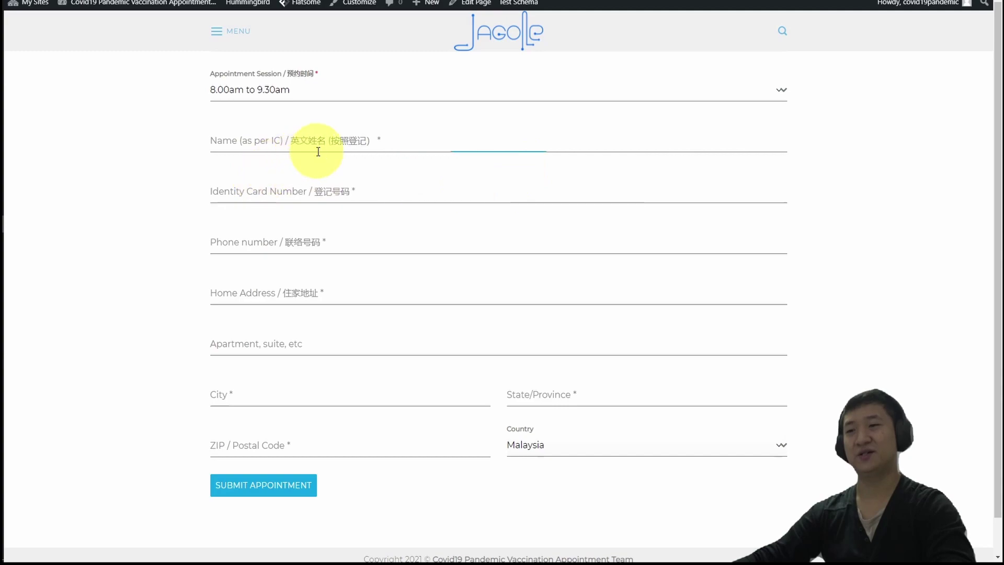
pyautogui.click(576, 186)
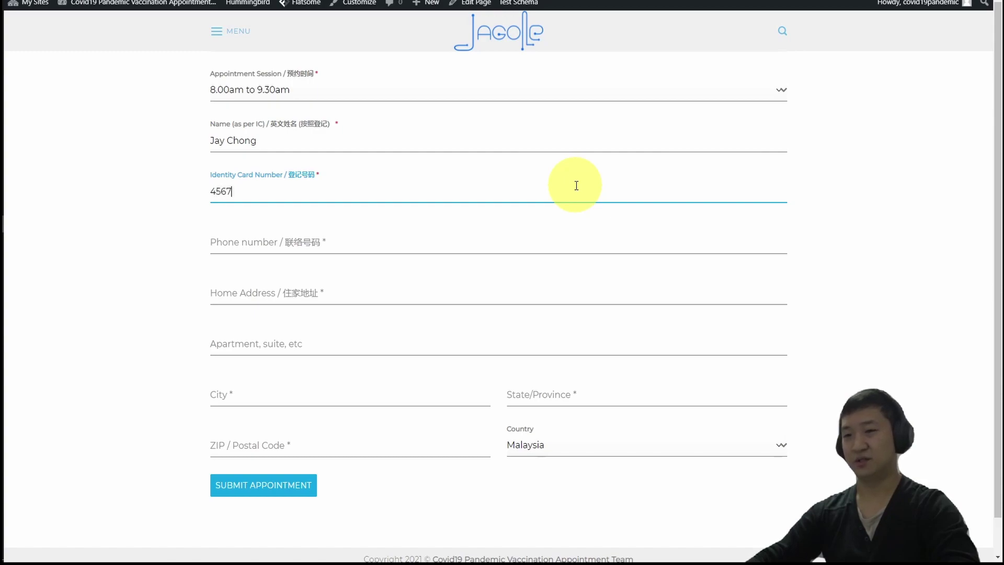
pyautogui.write('456789123456789')
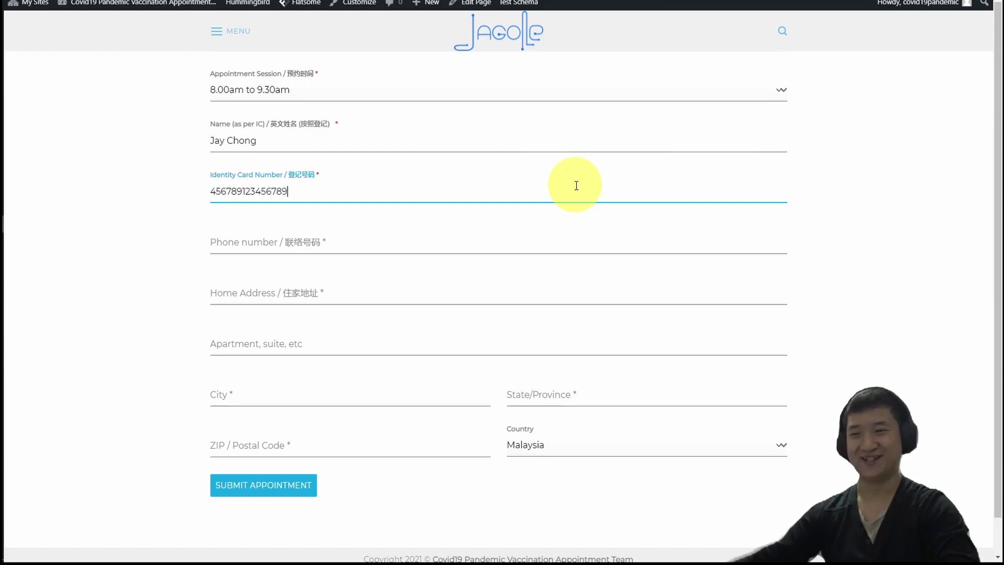
# Fill in sample phone, home address, city, state and postcode, then submit the appointment.
pyautogui.click(534, 243)
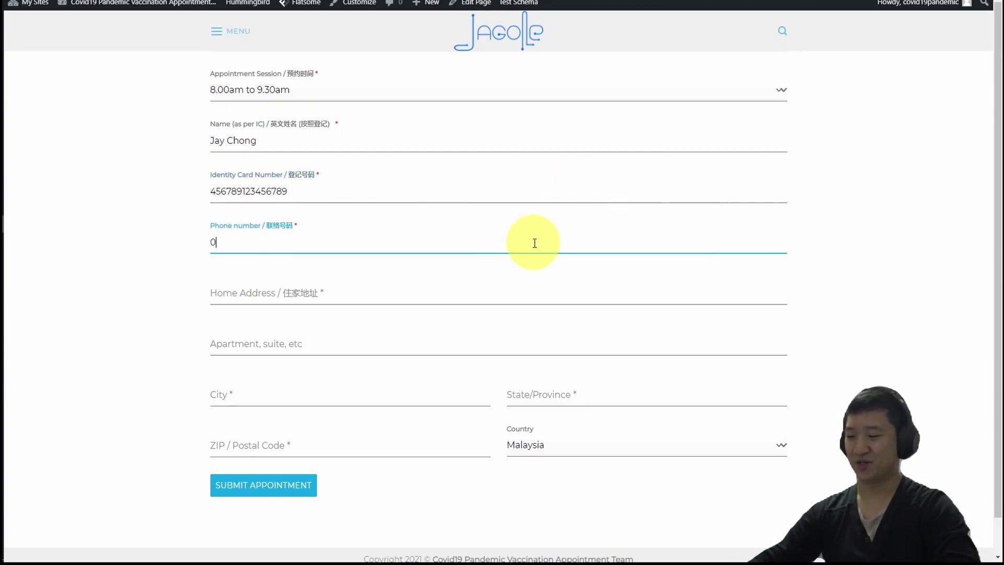
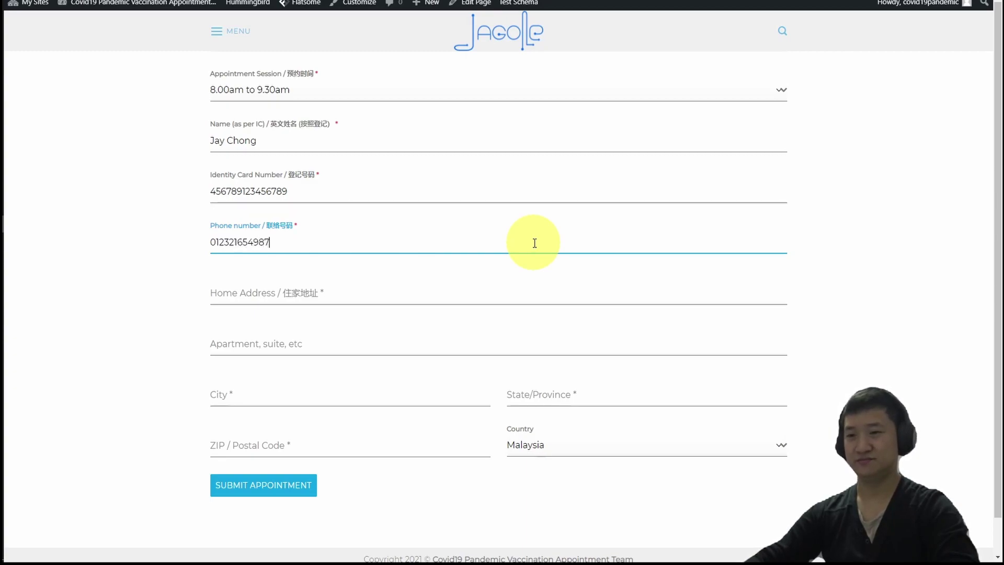
pyautogui.click(500, 286)
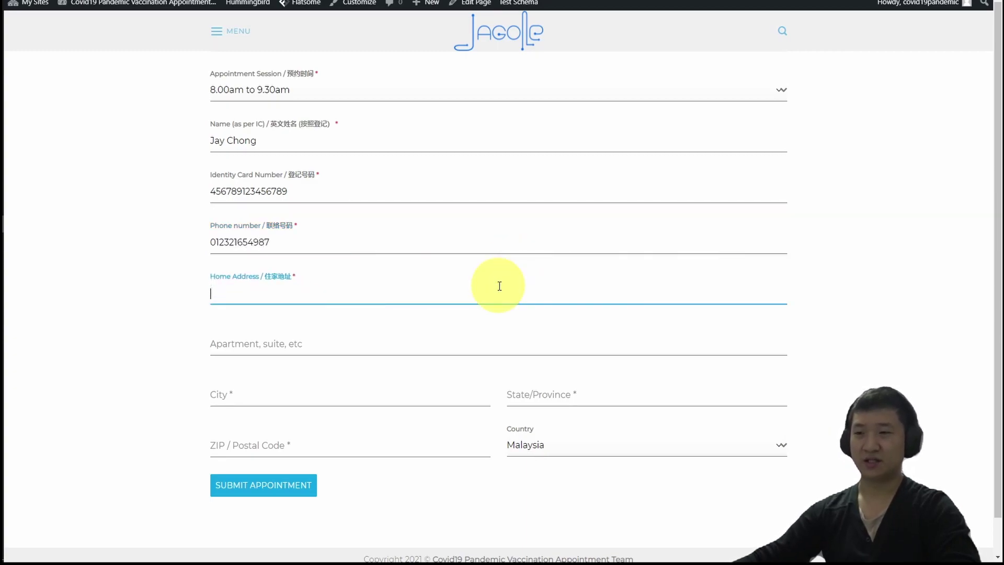
pyautogui.write('123,')
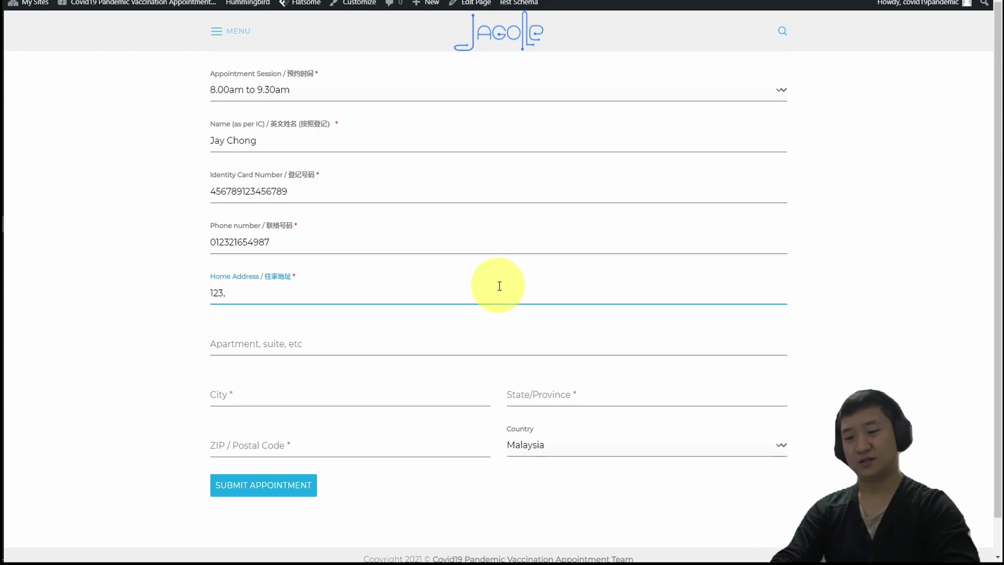
pyautogui.write(' Jalan 123, Taman 123')
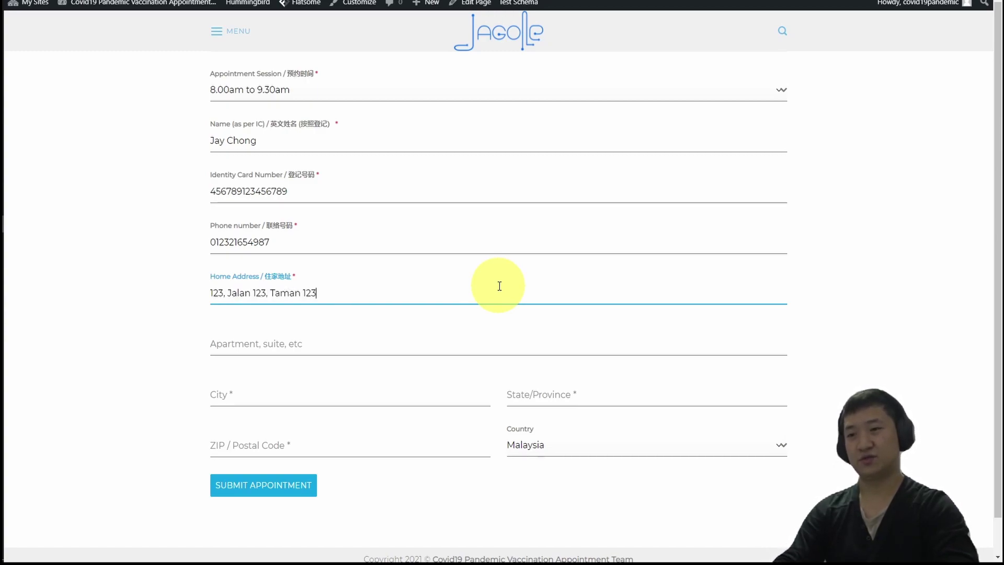
pyautogui.click(291, 346)
pyautogui.click(277, 399)
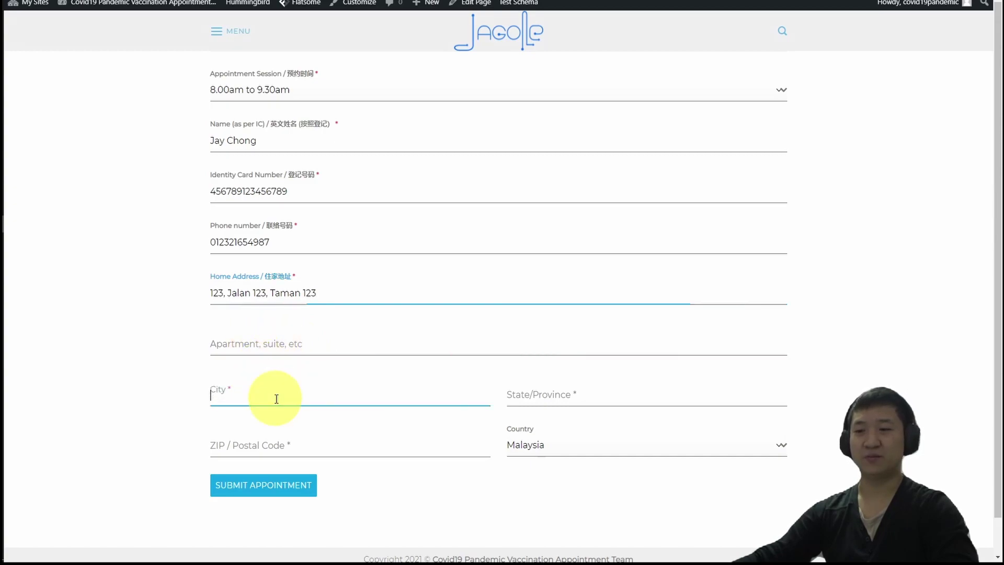
pyautogui.write('Segamat')
pyautogui.click(536, 393)
pyautogui.write('Johor')
pyautogui.click(355, 443)
pyautogui.write('85000')
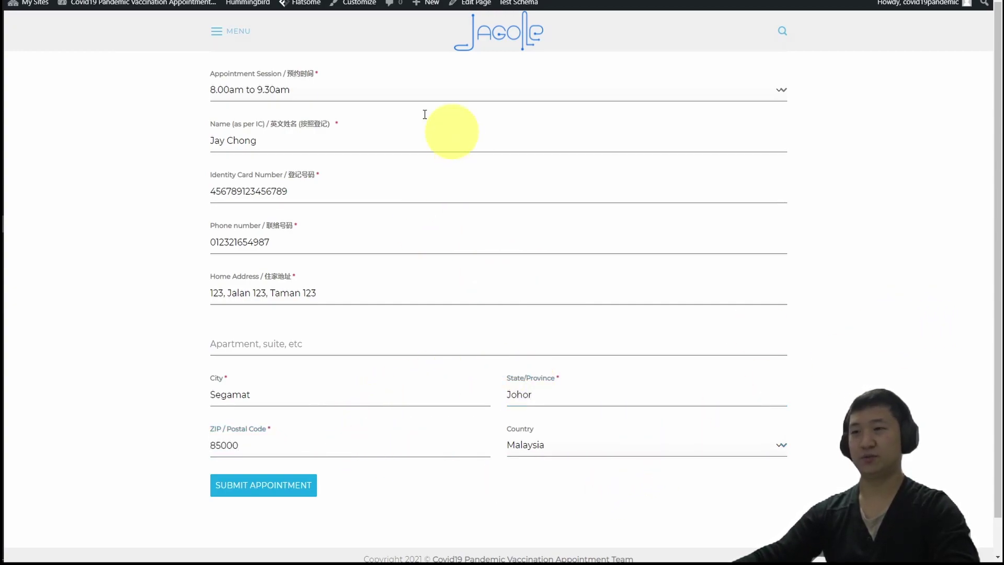
pyautogui.click(270, 497)
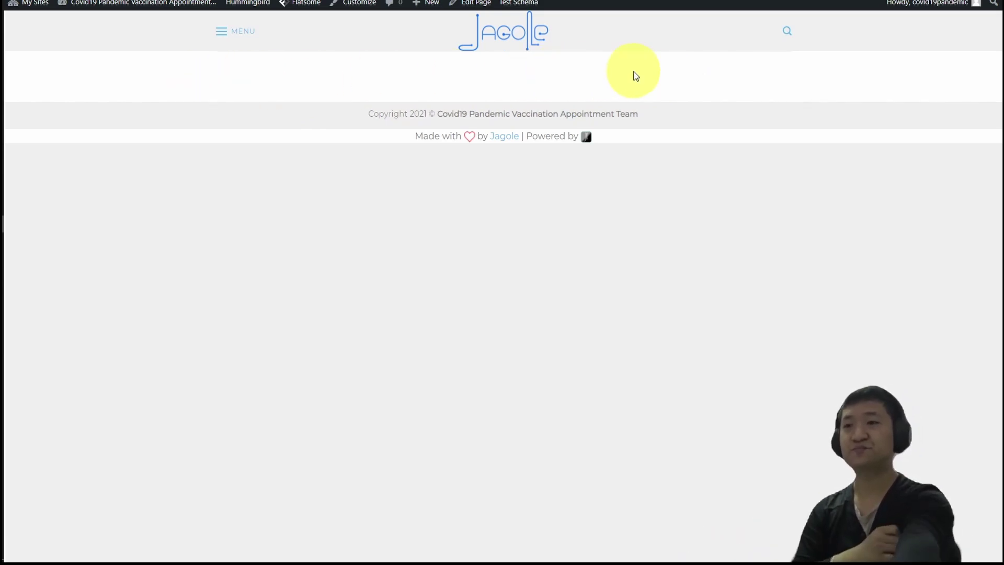
# Wait for the test appointment to submit and the homepage to reload without the form.
pyautogui.moveTo(99, 5)
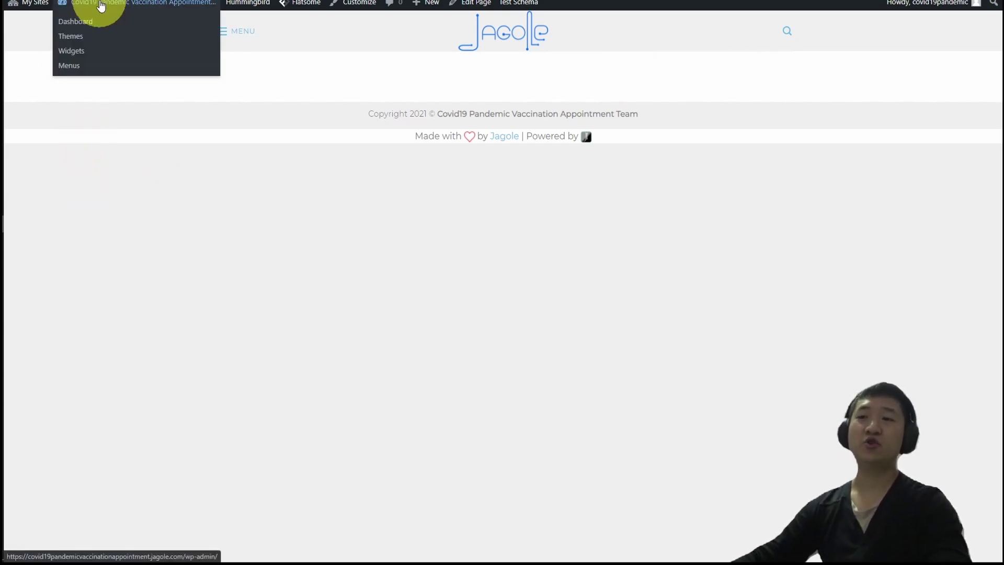
# Go to the admin dashboard and open Forminator Pro's Submissions page.
pyautogui.click(81, 23)
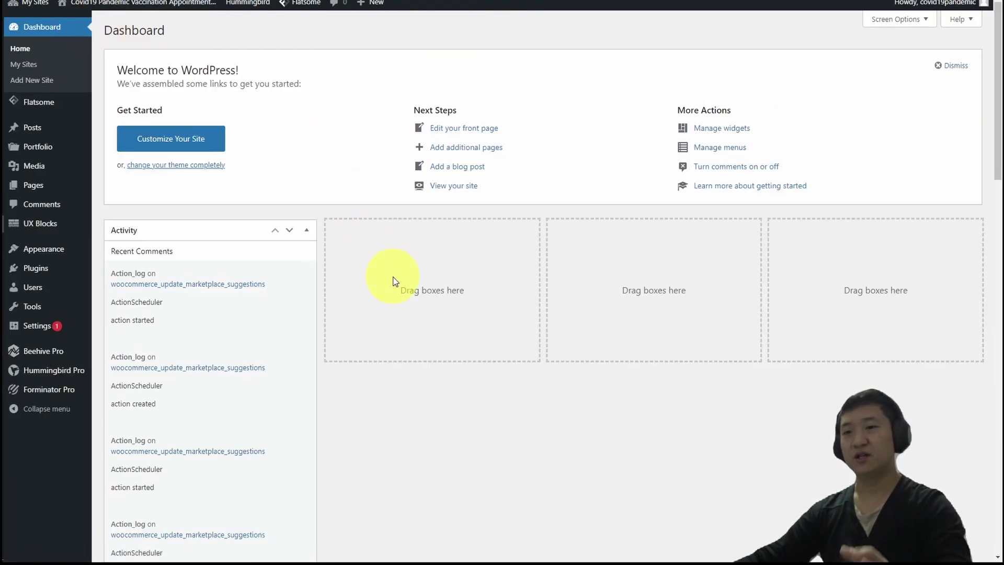
pyautogui.moveTo(47, 397)
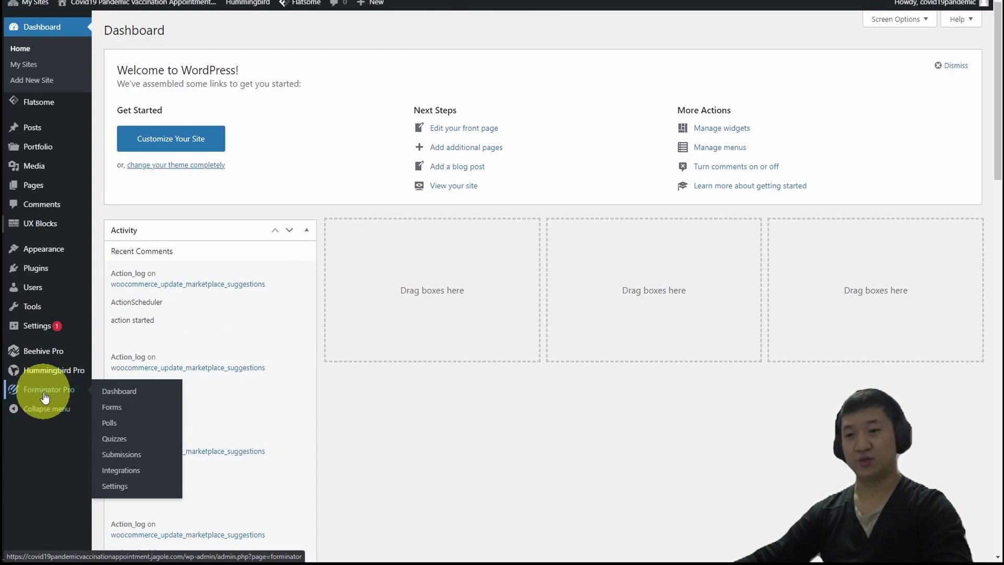
pyautogui.click(127, 459)
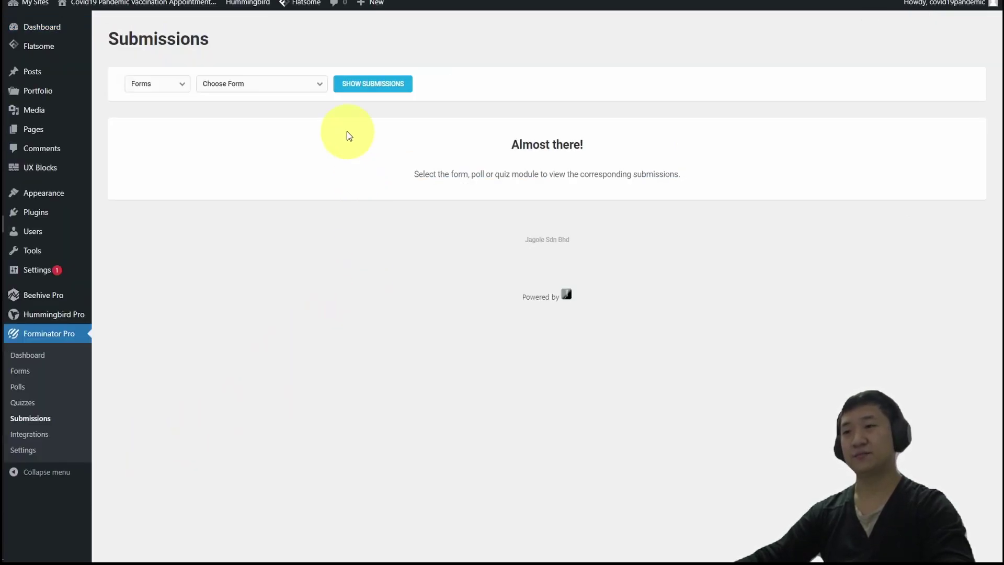
# Show the Covid19 Pandemic Vaccination Appointment Form submissions and review test entry #1 in full, then collapse it.
pyautogui.click(279, 92)
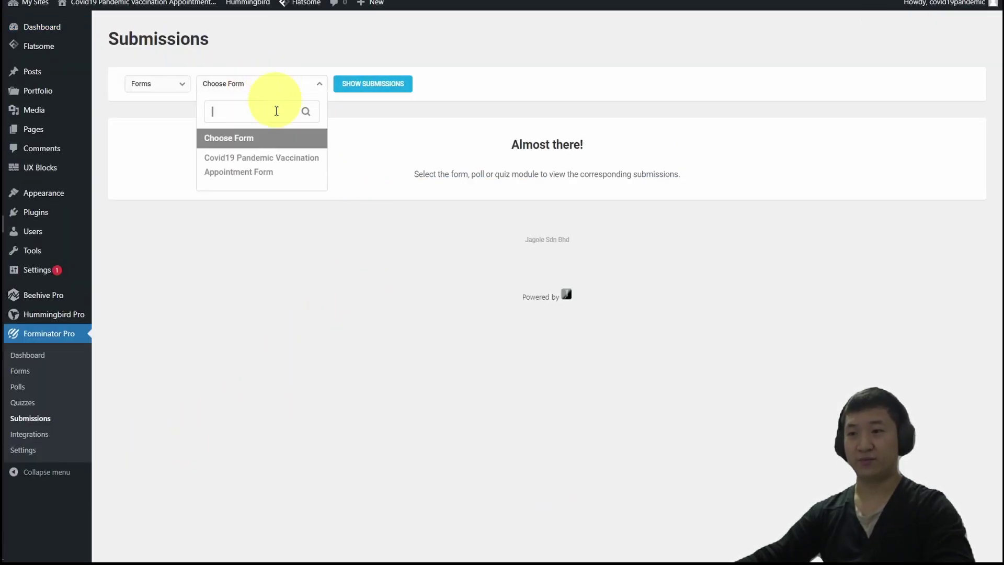
pyautogui.click(273, 168)
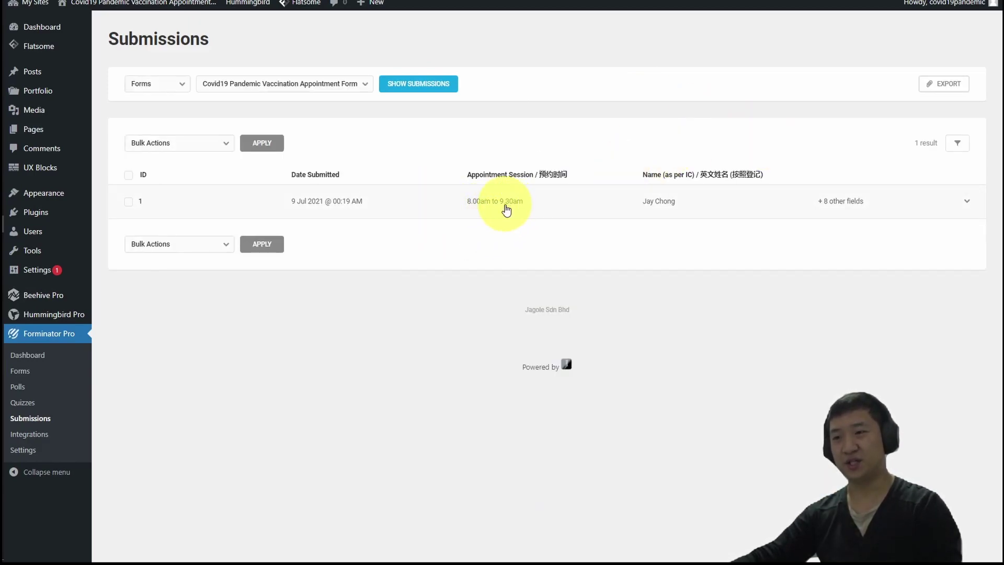
pyautogui.click(951, 203)
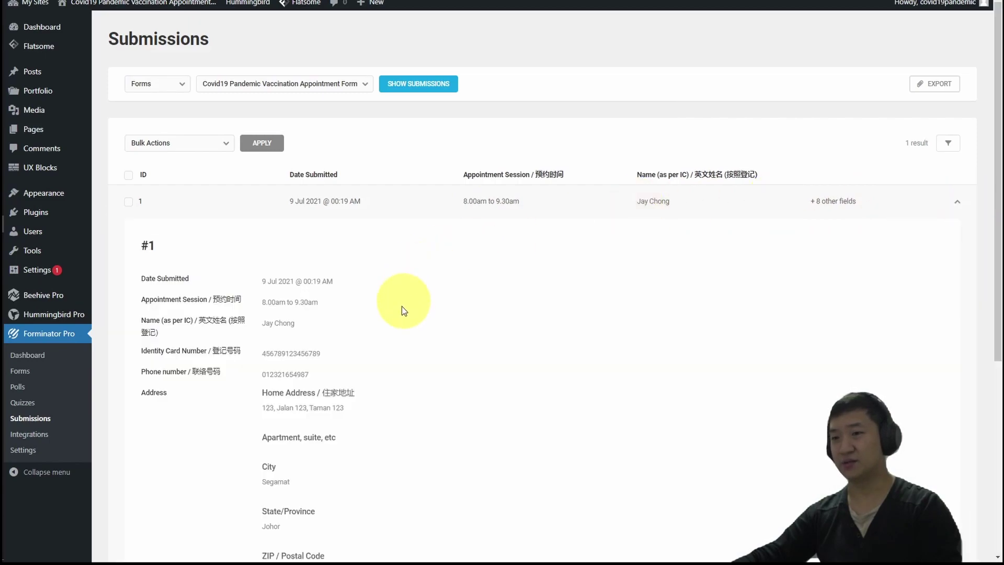
pyautogui.scroll(-2, 432, 271)
pyautogui.scroll(-4, 431, 272)
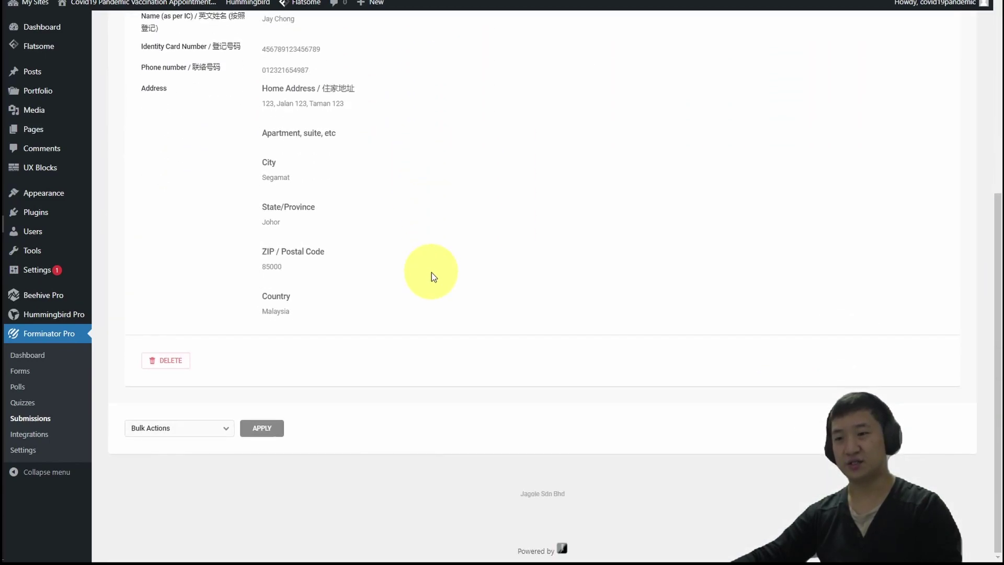
pyautogui.scroll(4, 960, 174)
pyautogui.click(957, 86)
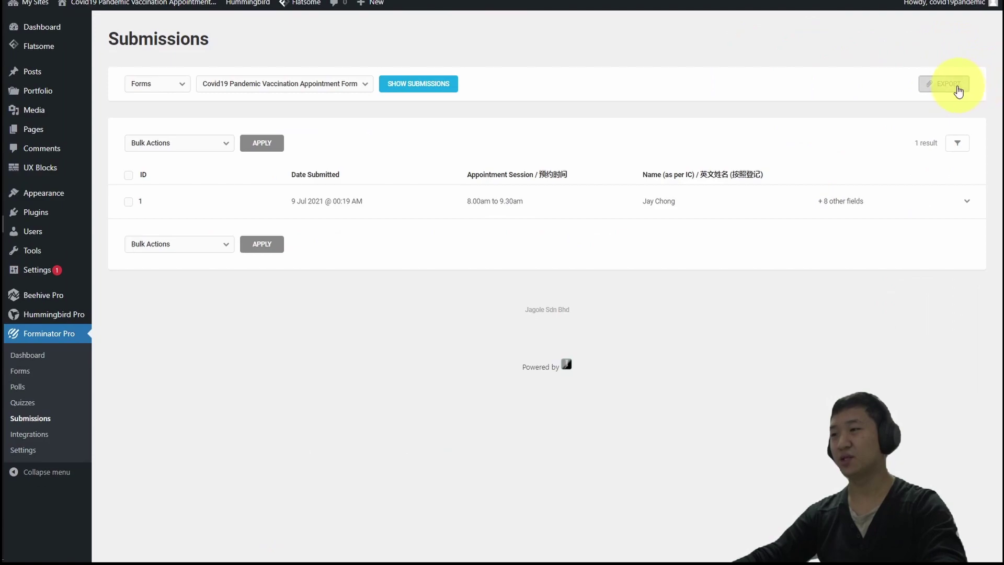
# Open the Edit Scheduled Export dialog from the EXPORT button and look over the Scheduled Exports section.
pyautogui.click(885, 100)
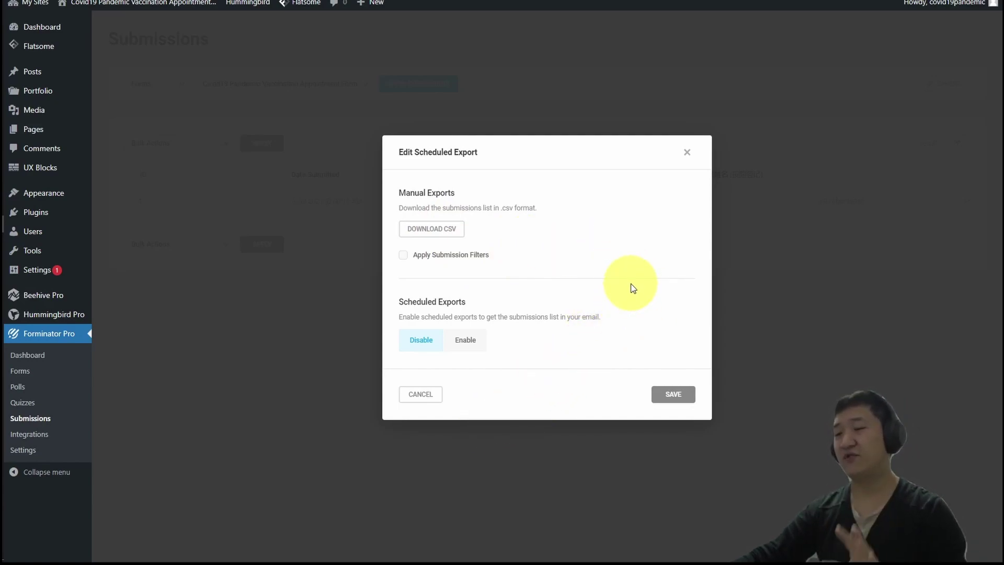
pyautogui.moveTo(399, 300); pyautogui.dragTo(462, 308)
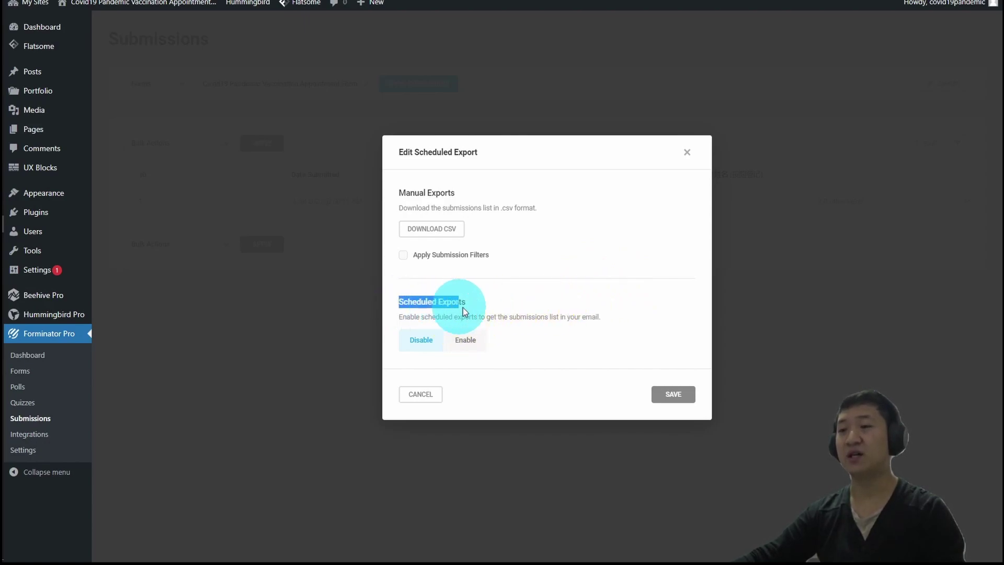
pyautogui.click(606, 318)
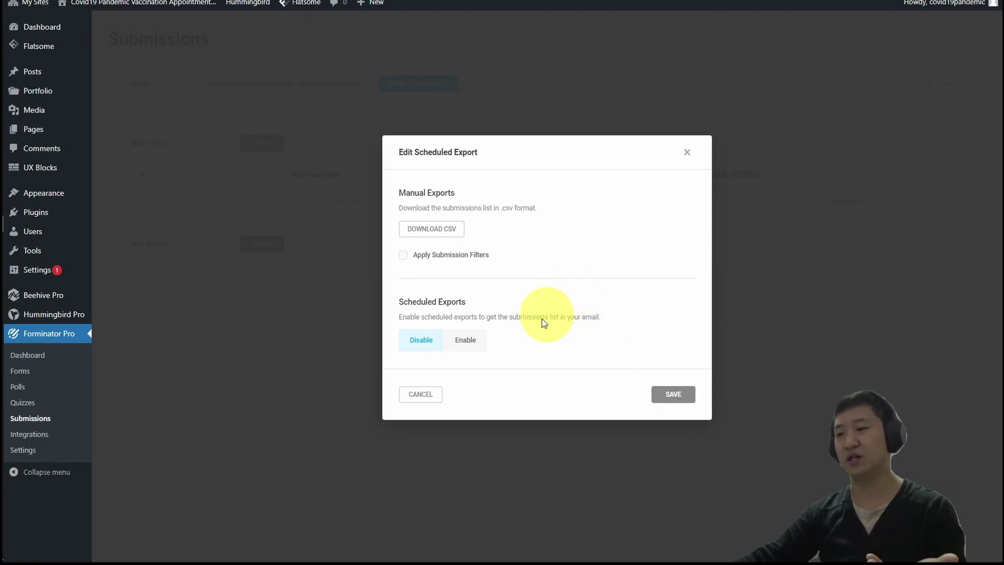
# Enable scheduled exports with Daily frequency at 11:00 PM.
pyautogui.click(467, 340)
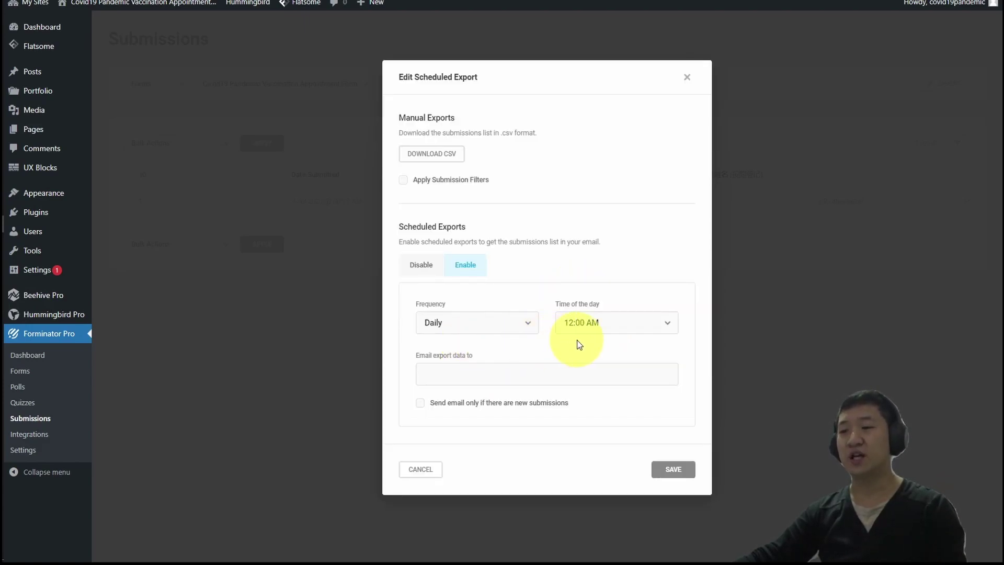
pyautogui.click(506, 328)
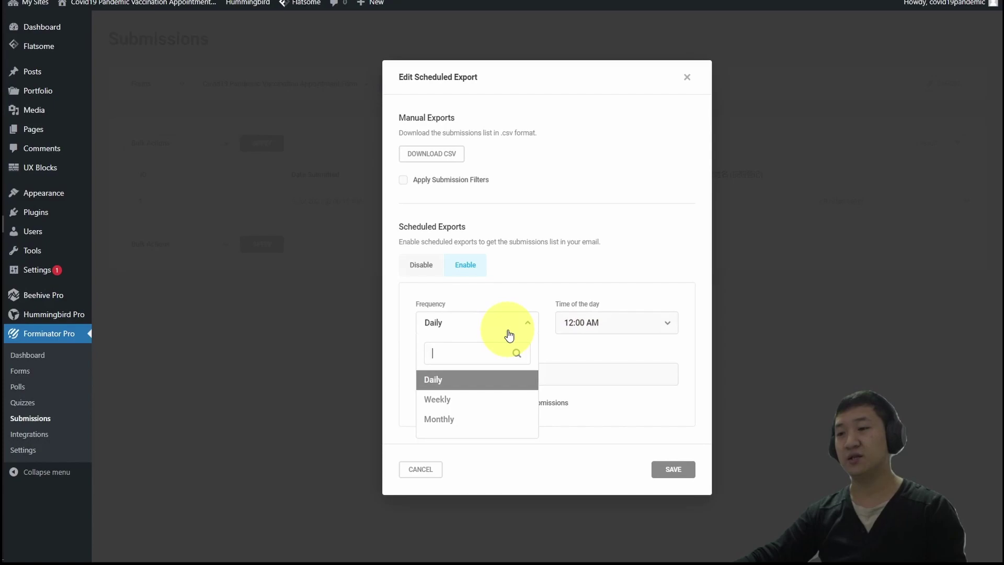
pyautogui.click(472, 385)
pyautogui.click(642, 324)
pyautogui.scroll(-5, 638, 403)
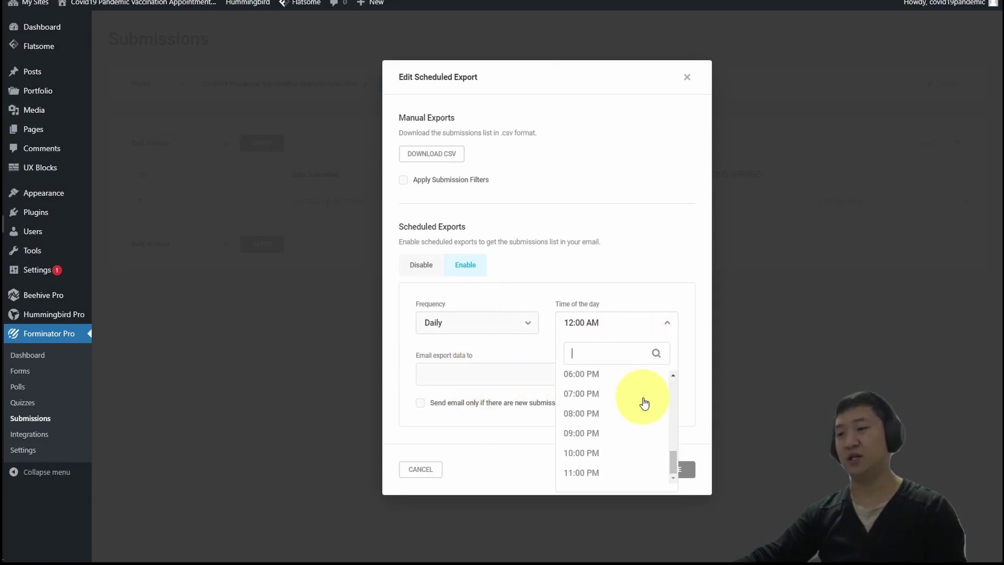
pyautogui.click(601, 473)
# Add the recipient's e-mail address, send only when there are new submissions, and save.
pyautogui.click(521, 381)
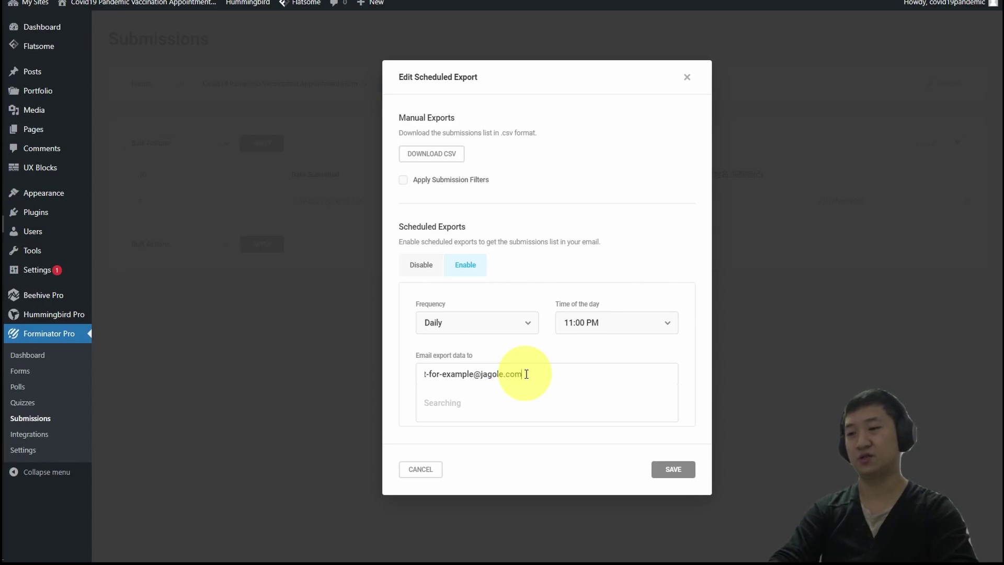
pyautogui.press('Return')
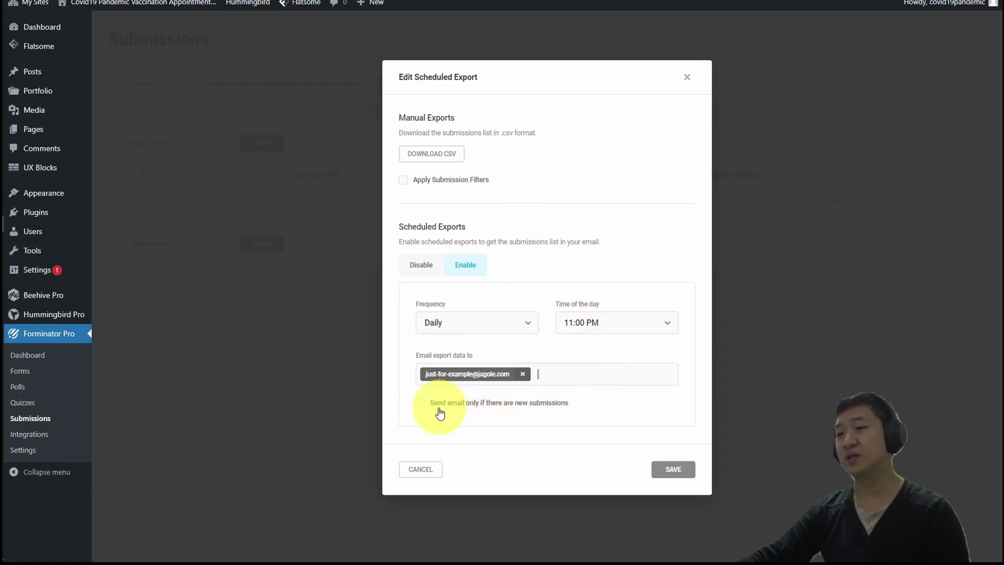
pyautogui.click(420, 404)
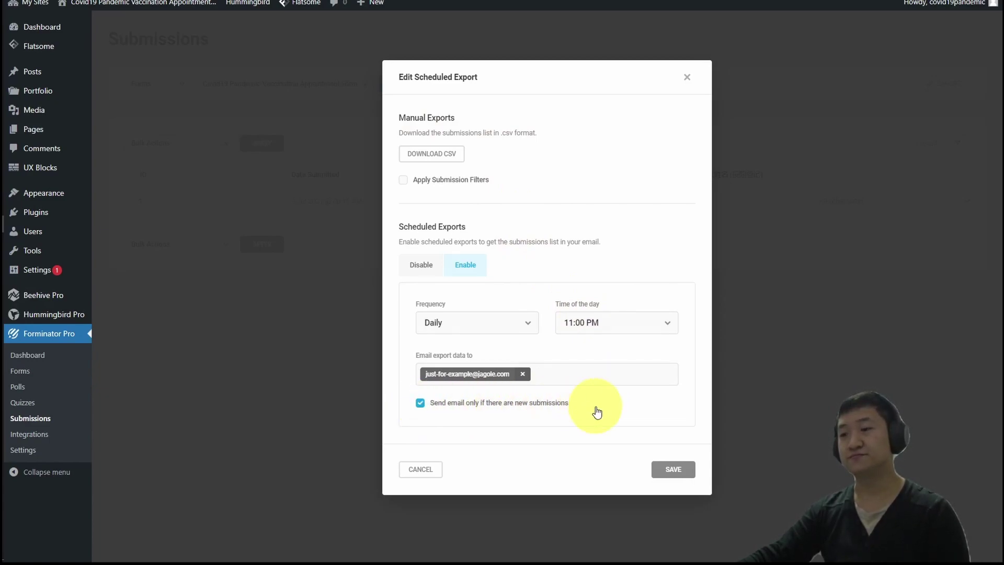
pyautogui.click(670, 473)
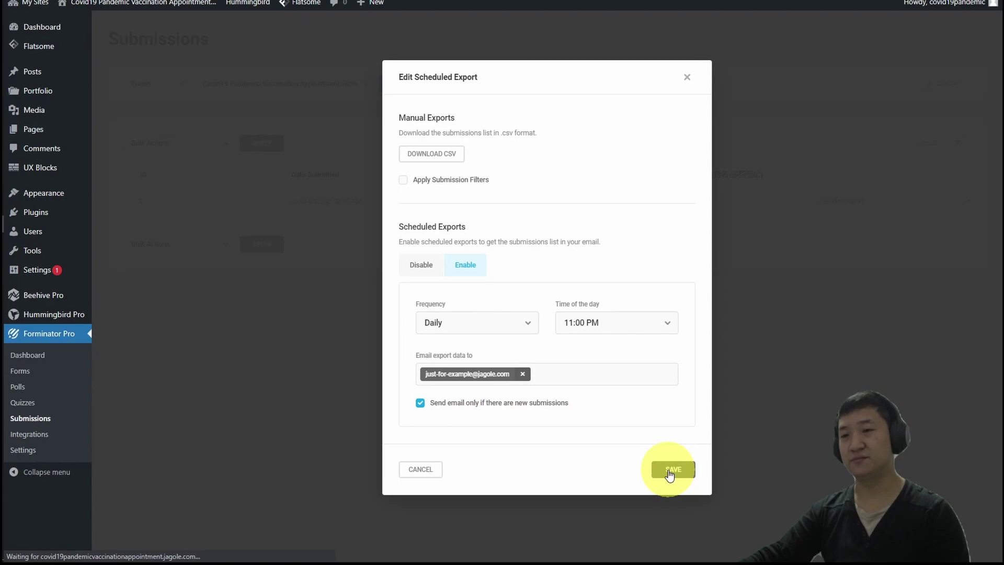